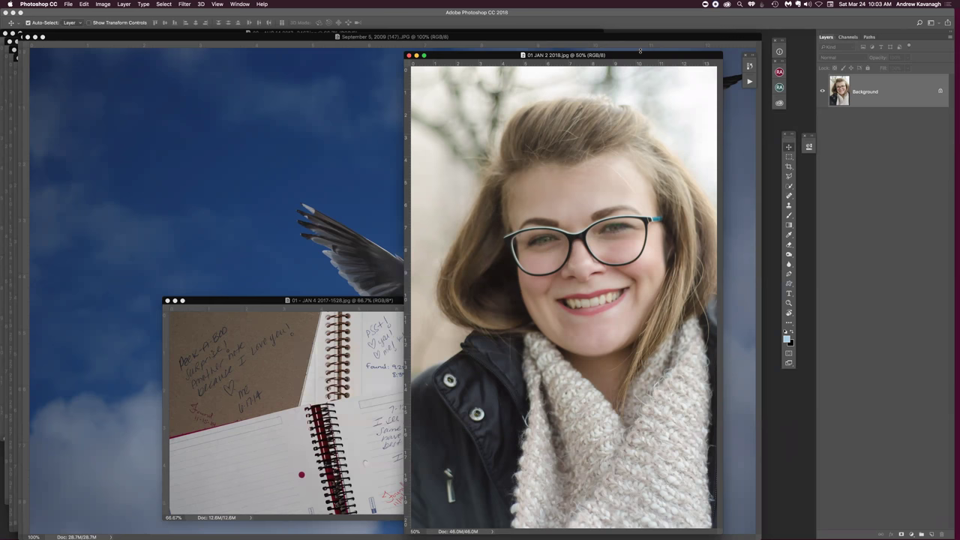
Step: With the Magic Wand tool, select the pink sky to the right of the jumping figures and add the upper-right sky
drag(643, 55, 662, 62)
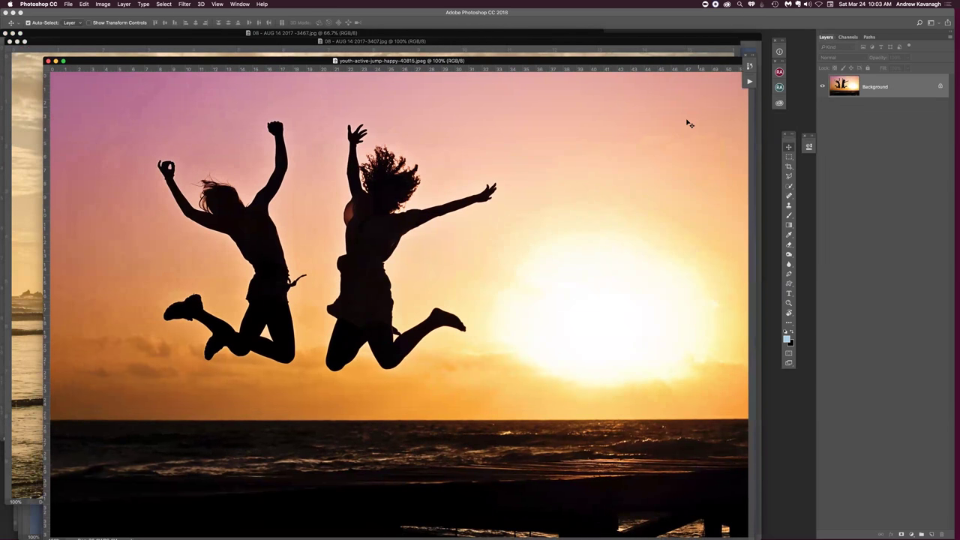
click(789, 186)
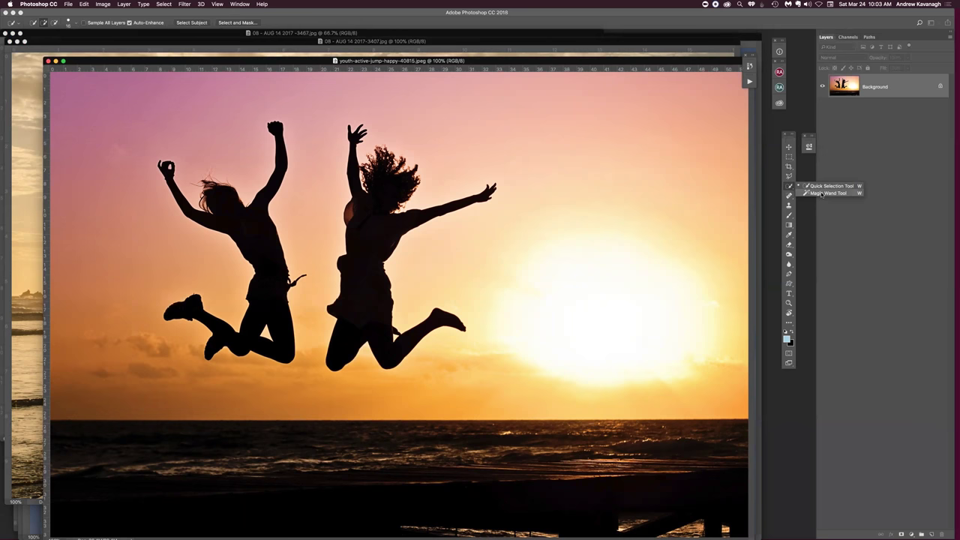
click(821, 194)
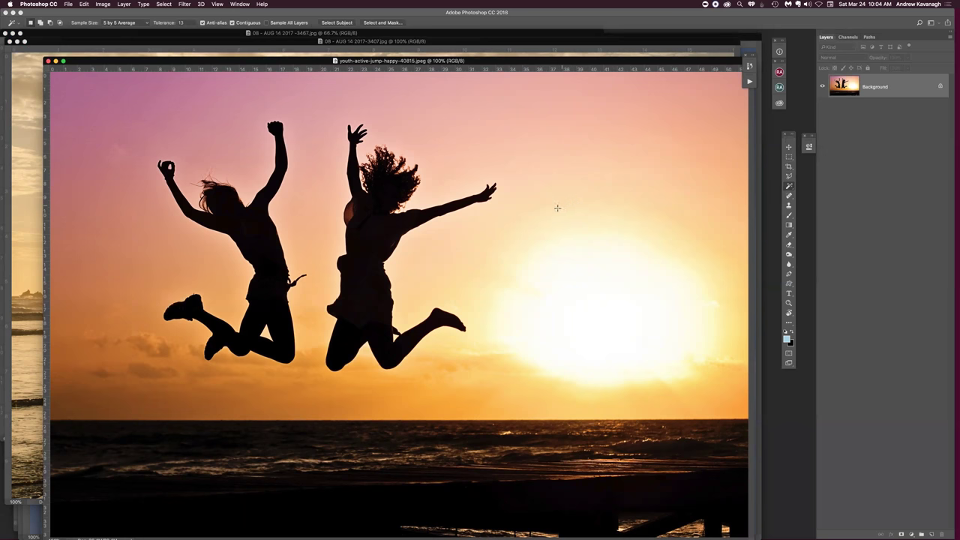
click(565, 137)
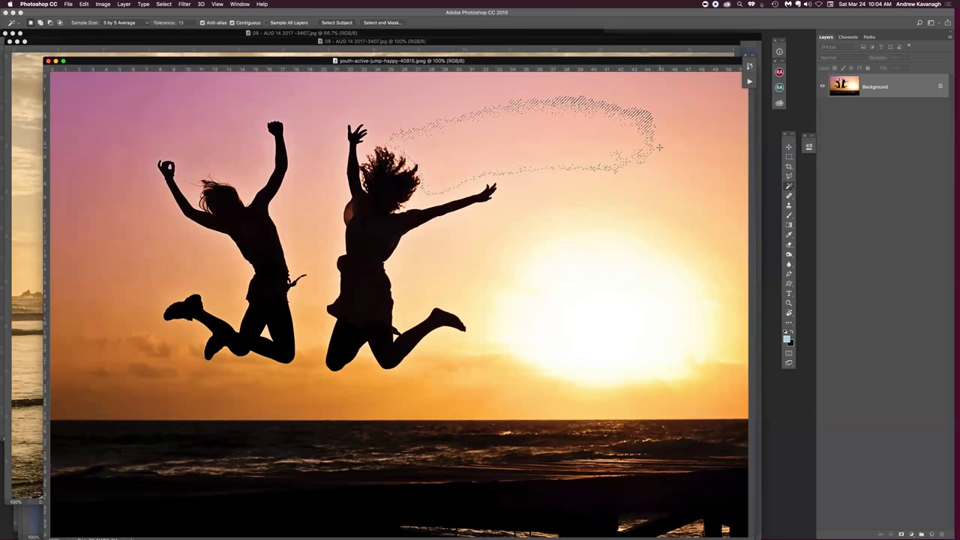
shift+click(684, 112)
shift+click(675, 115)
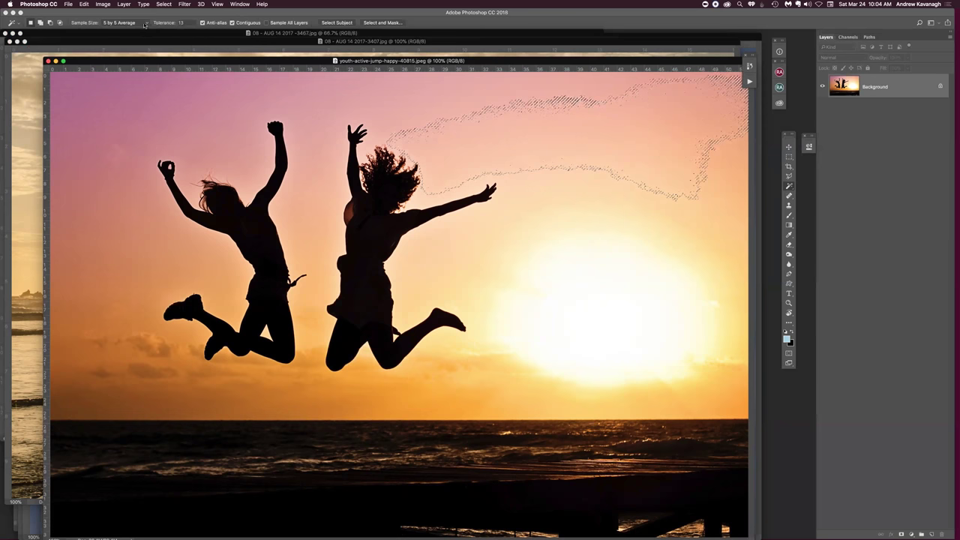
Step: Keep the Magic Wand's sample size at 5 by 5 Average and set its tolerance to 10
click(143, 24)
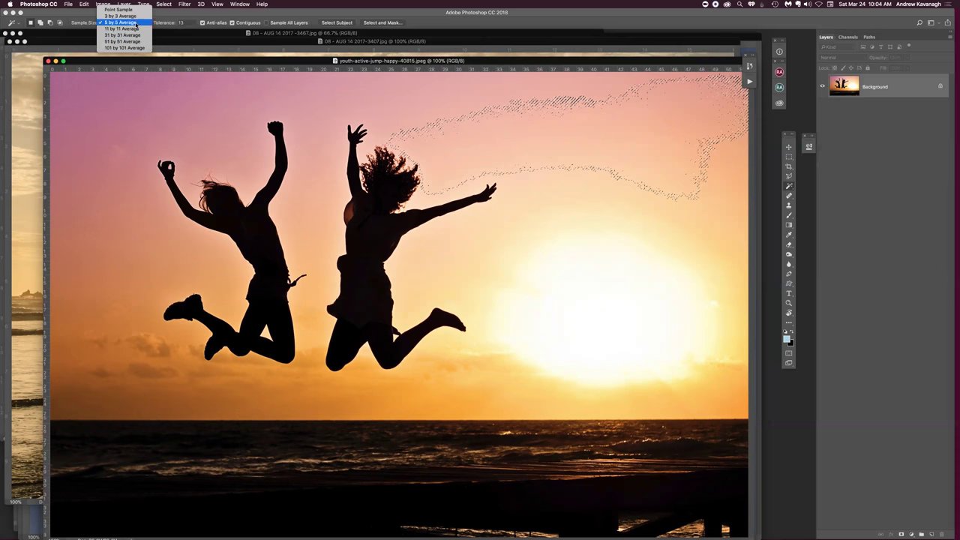
click(136, 25)
text(13)
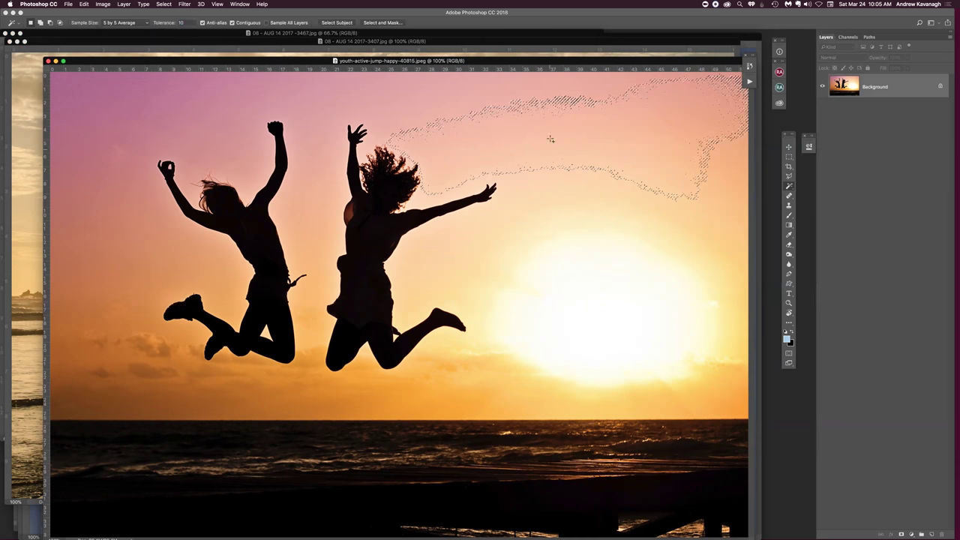
Step: Add the pink sky above and between the two jumping figures to the selection
shift+click(559, 99)
shift+click(357, 108)
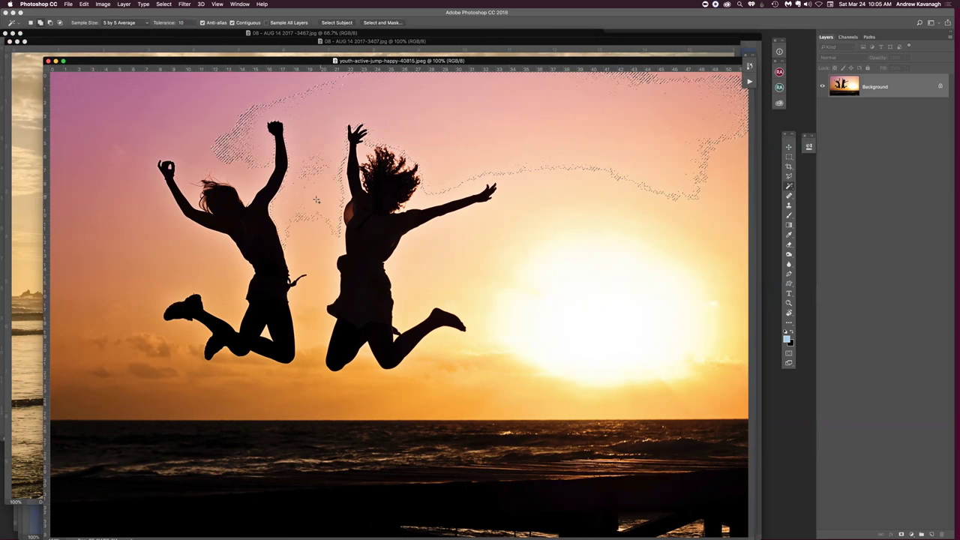
shift+click(314, 233)
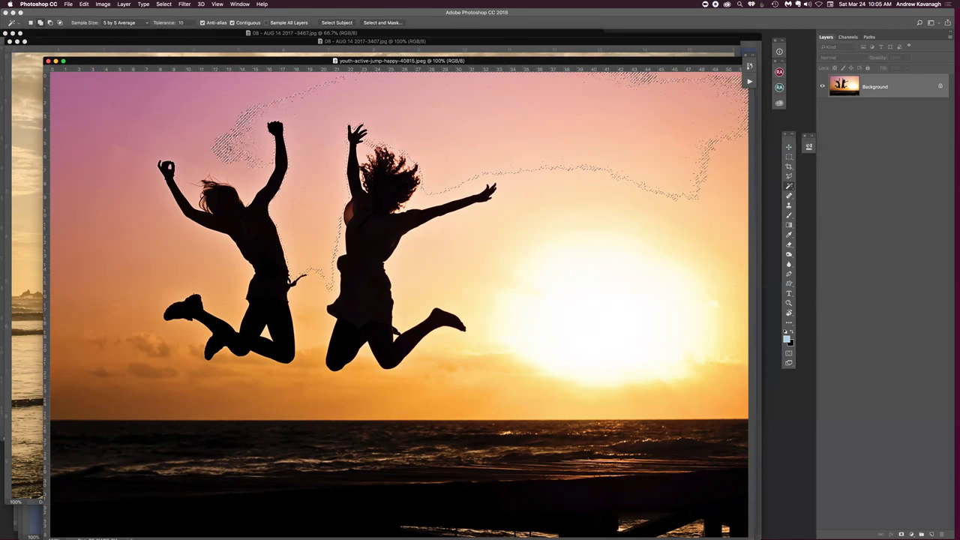
Step: Extend the selection over the purple sky in the photo's upper-left area and down beside the left figure's arm and torso
shift+click(239, 117)
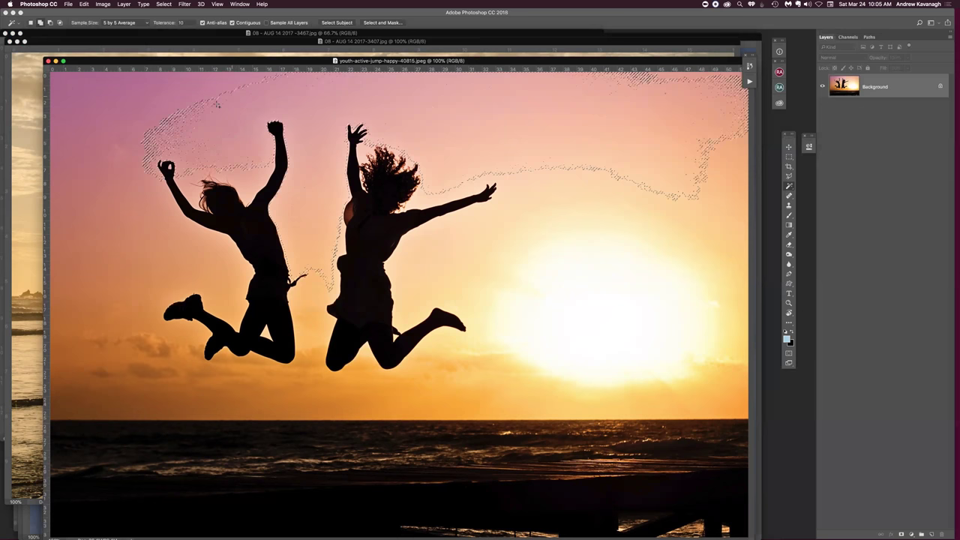
shift+click(158, 113)
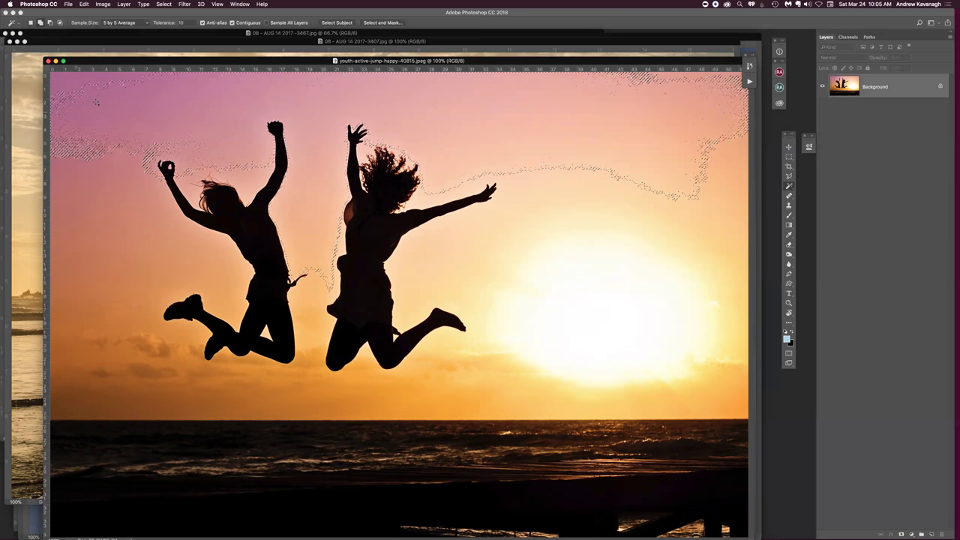
shift+click(78, 157)
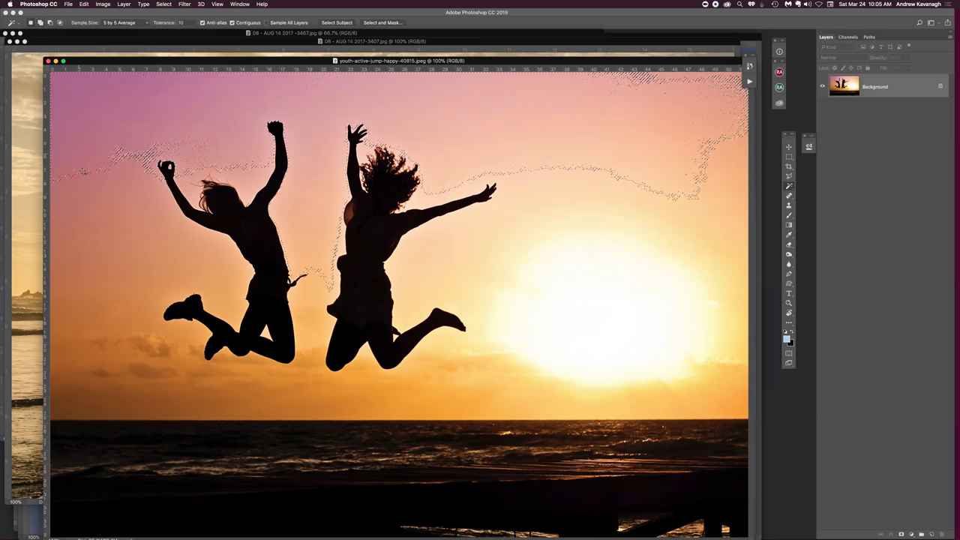
shift+click(123, 211)
shift+click(155, 186)
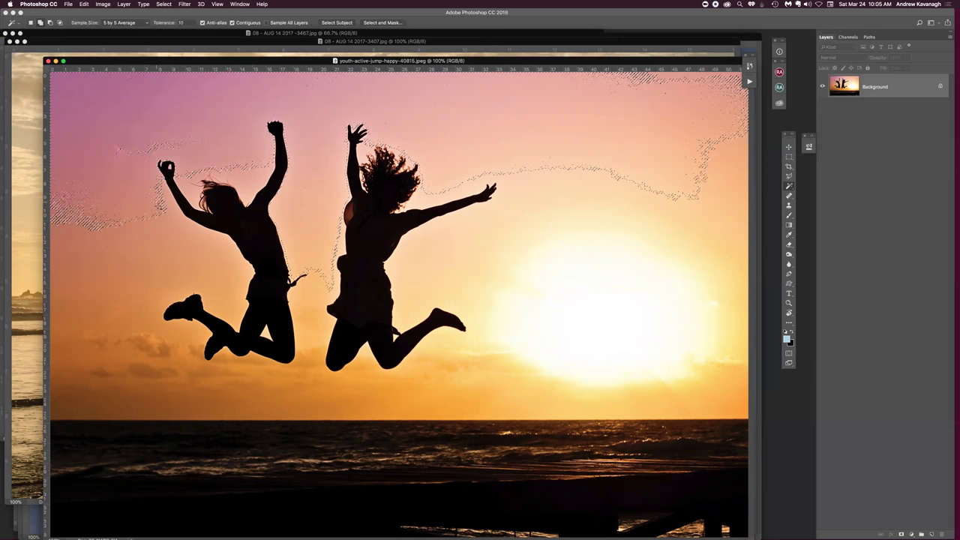
shift+click(152, 254)
shift+click(107, 242)
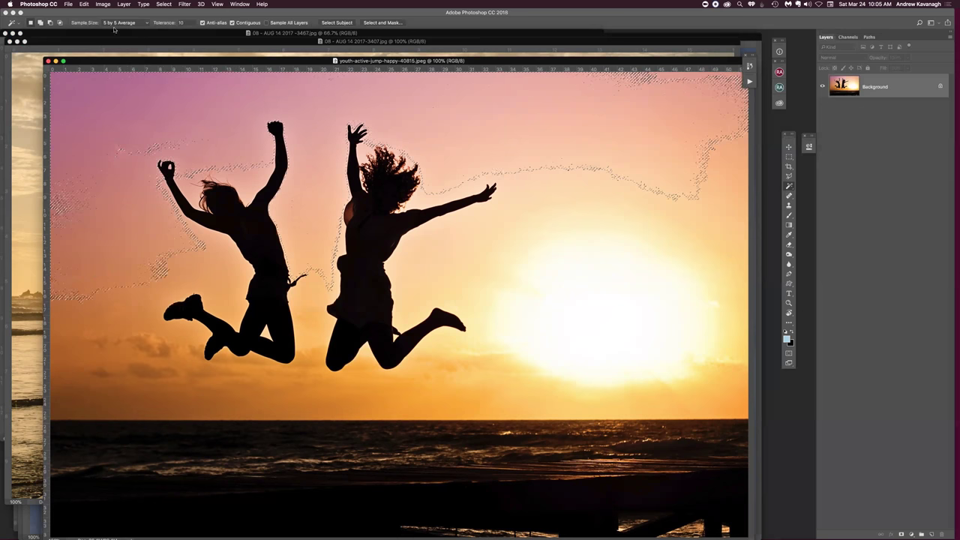
Step: Set the tolerance to 22 and add the orange sky around the left figure's legs plus the missed patches higher up
drag(164, 23, 174, 23)
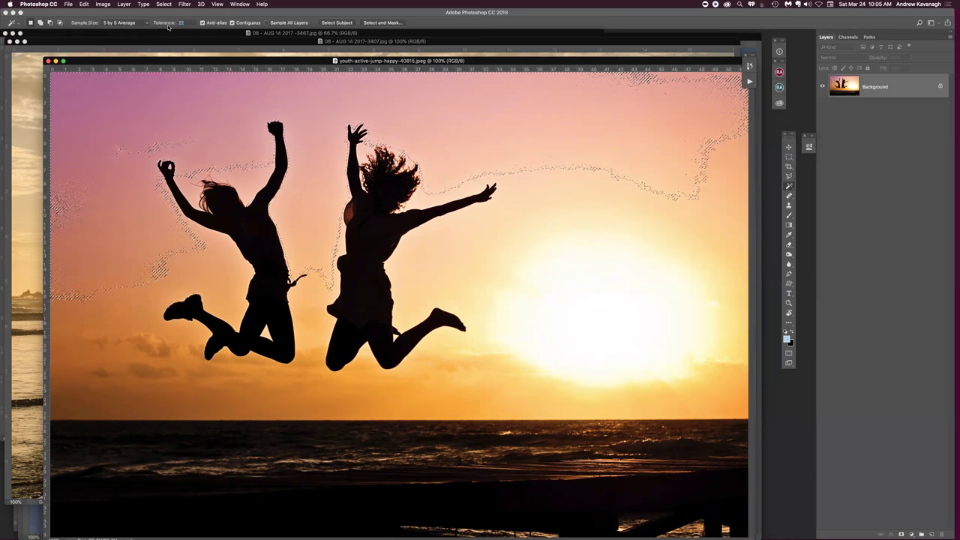
shift+click(182, 262)
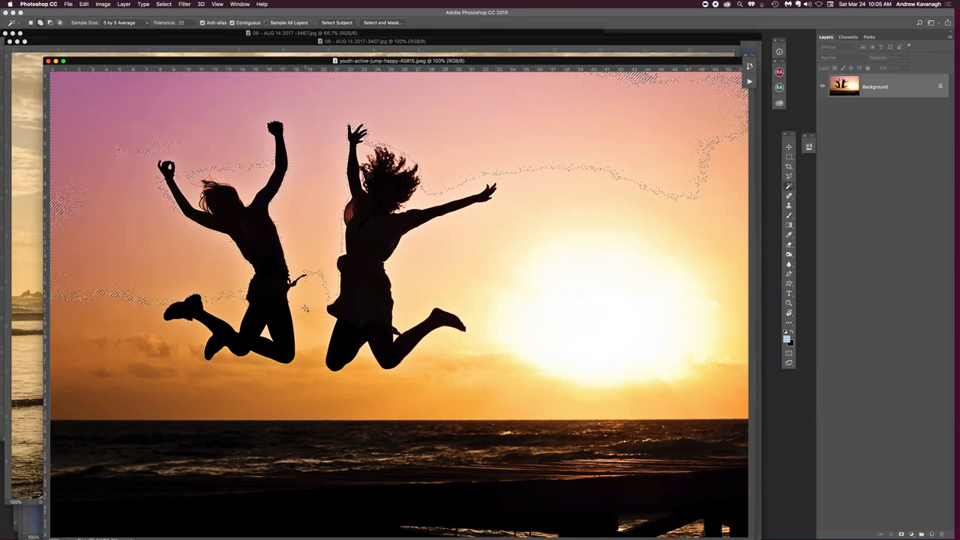
shift+click(167, 338)
shift+click(102, 335)
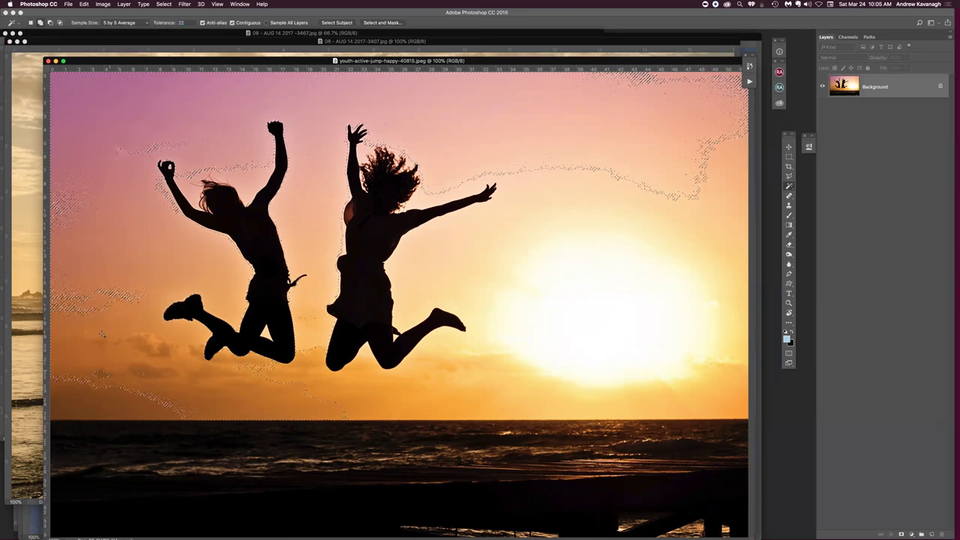
shift+click(117, 153)
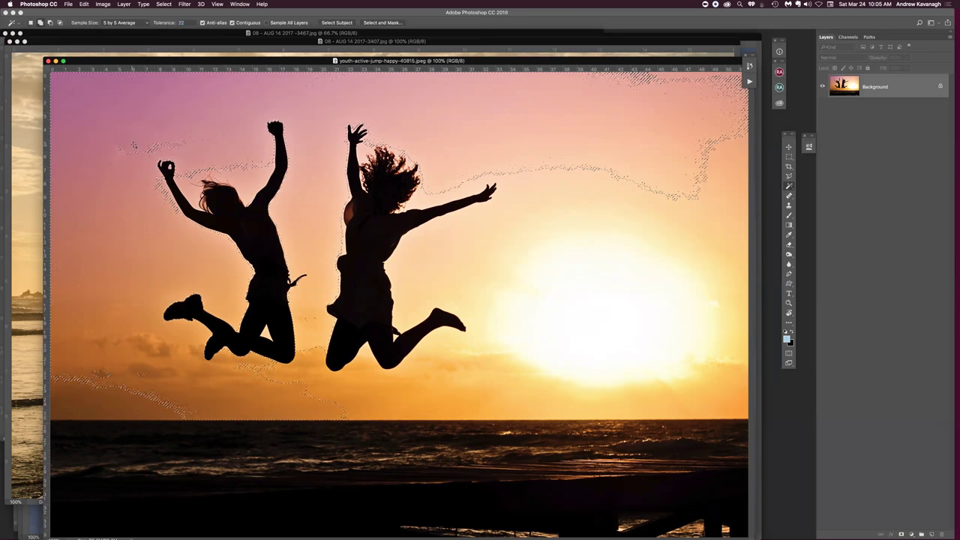
shift+click(307, 195)
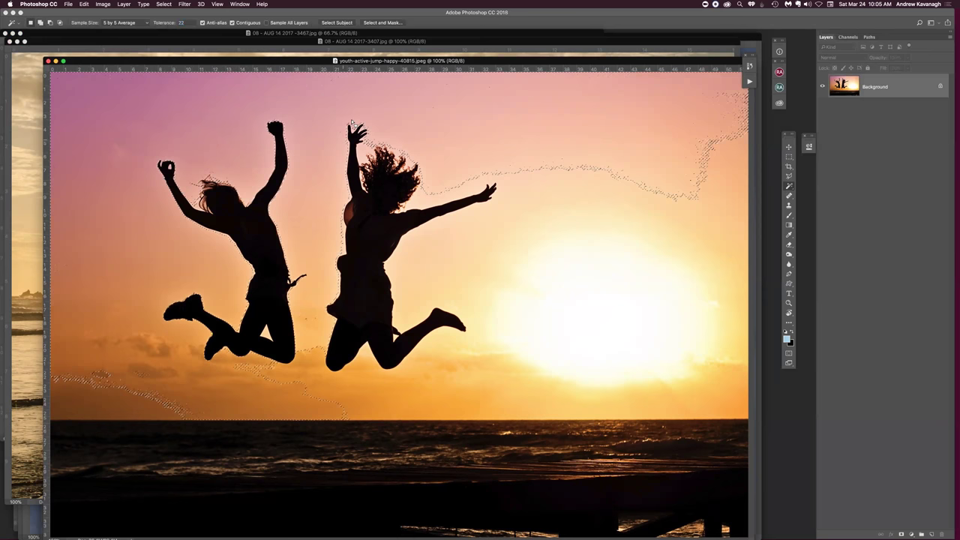
Step: Add the sky right of the figures, the bright sun and the orange clouds above the horizon to the selection
shift+click(558, 188)
shift+click(562, 273)
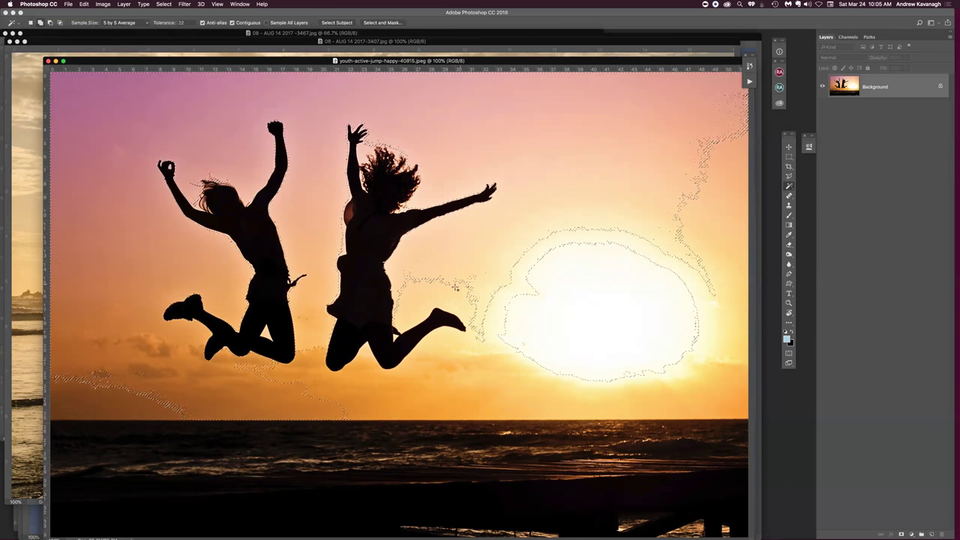
shift+click(463, 344)
shift+click(452, 368)
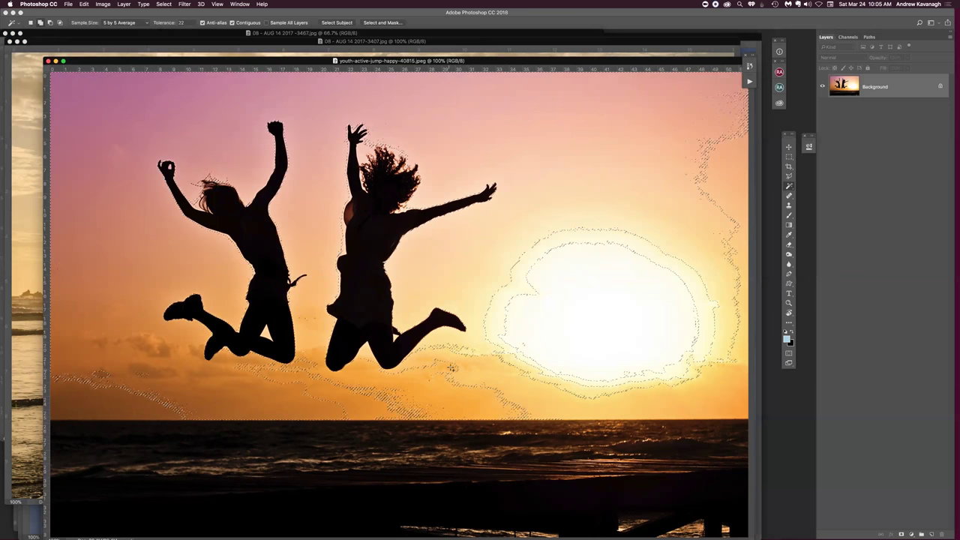
shift+click(465, 351)
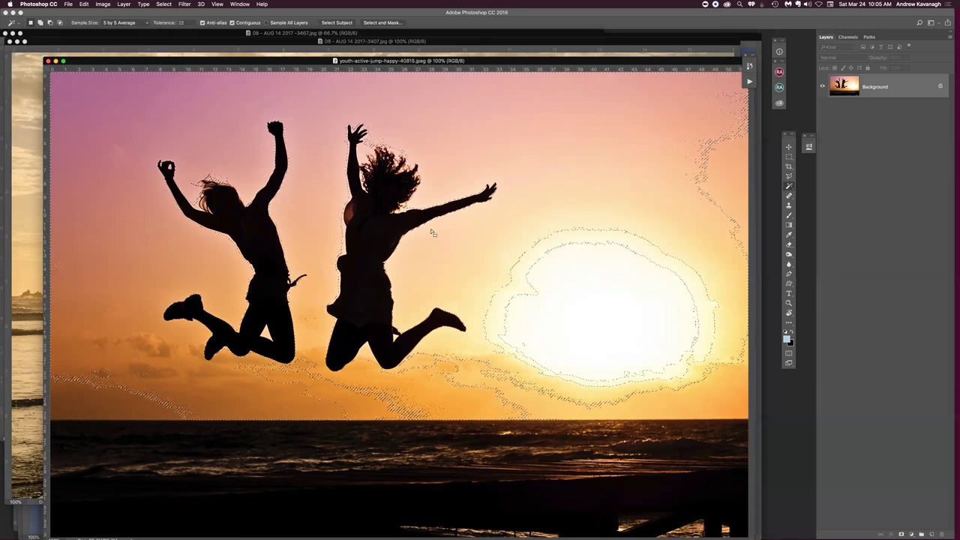
Step: Deselect the sky and switch to the Quick Selection tool
click(163, 4)
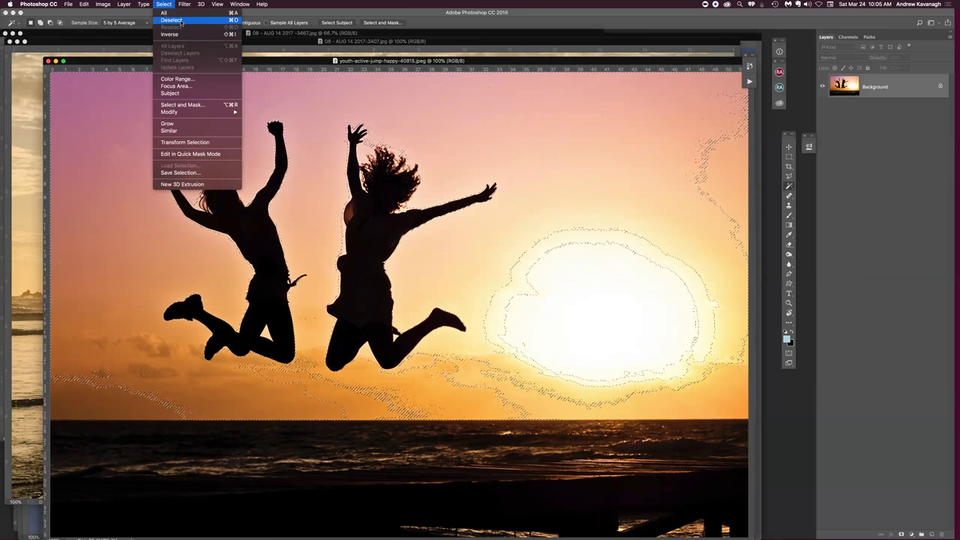
click(236, 20)
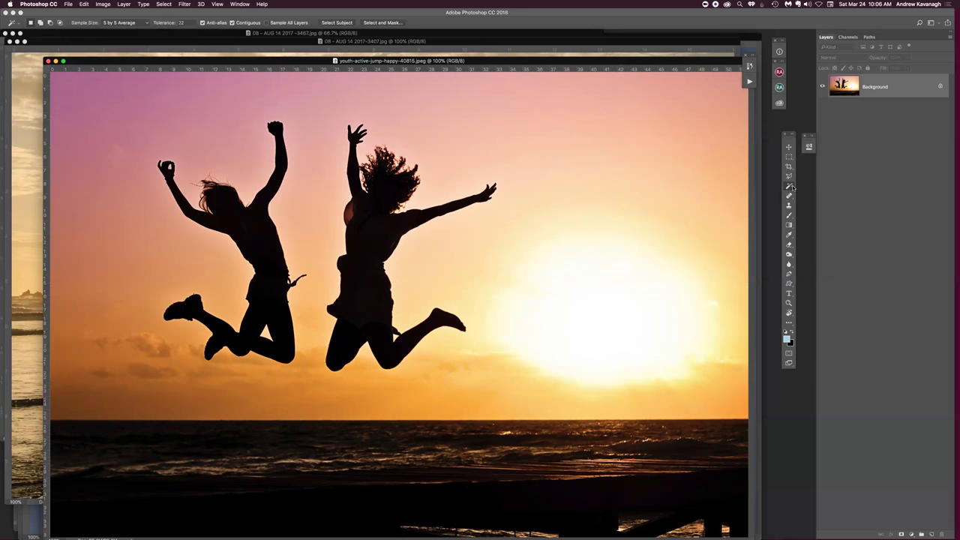
drag(791, 186, 818, 185)
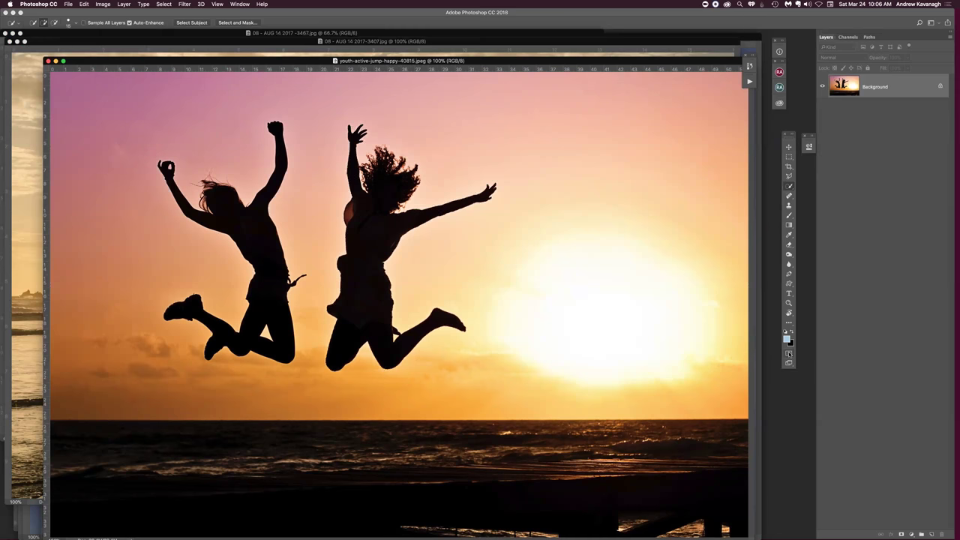
Step: Enter Quick Mask mode and change the overlay colour for selected areas to red (f60935)
double_click(788, 353)
drag(510, 204, 622, 182)
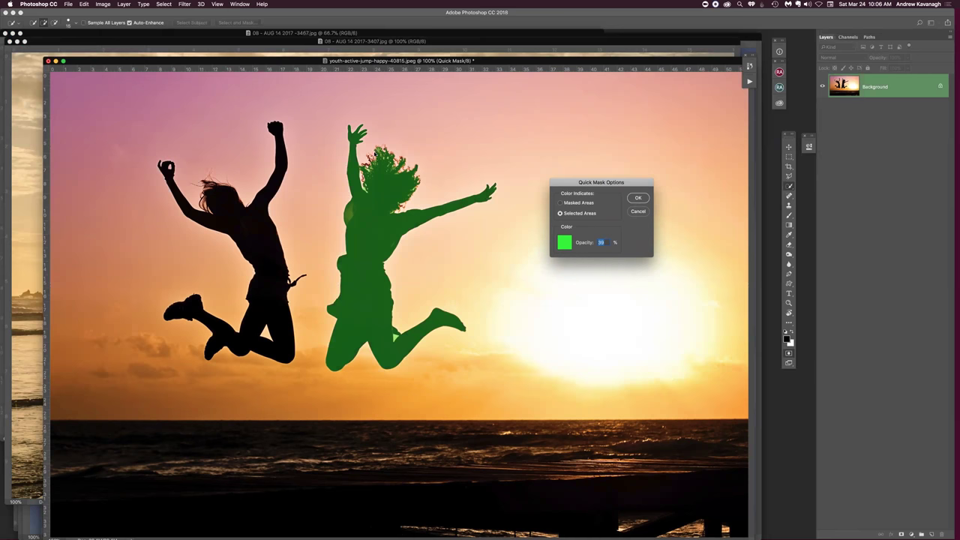
click(565, 242)
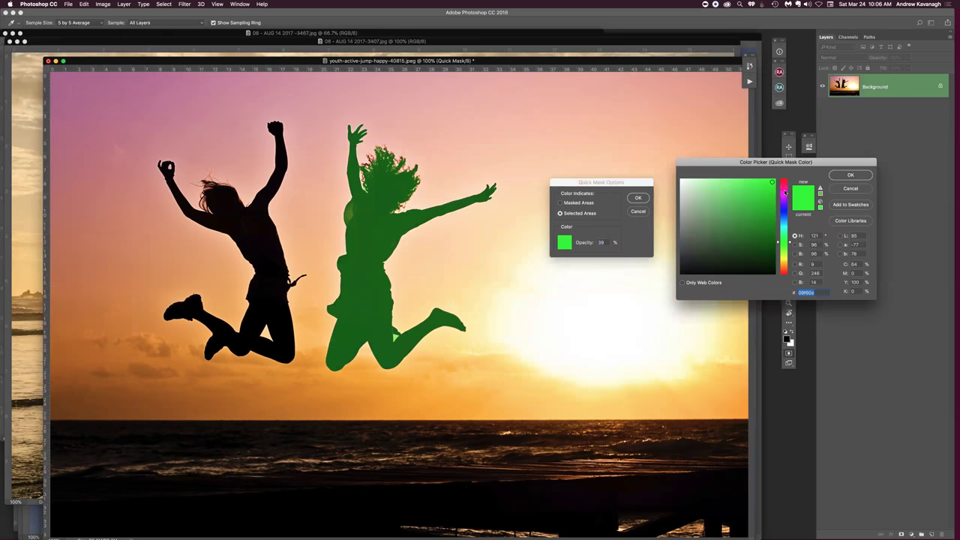
click(782, 191)
mouse_move(785, 196)
mouse_down()
mouse_move(789, 182)
mouse_move(777, 192)
mouse_up()
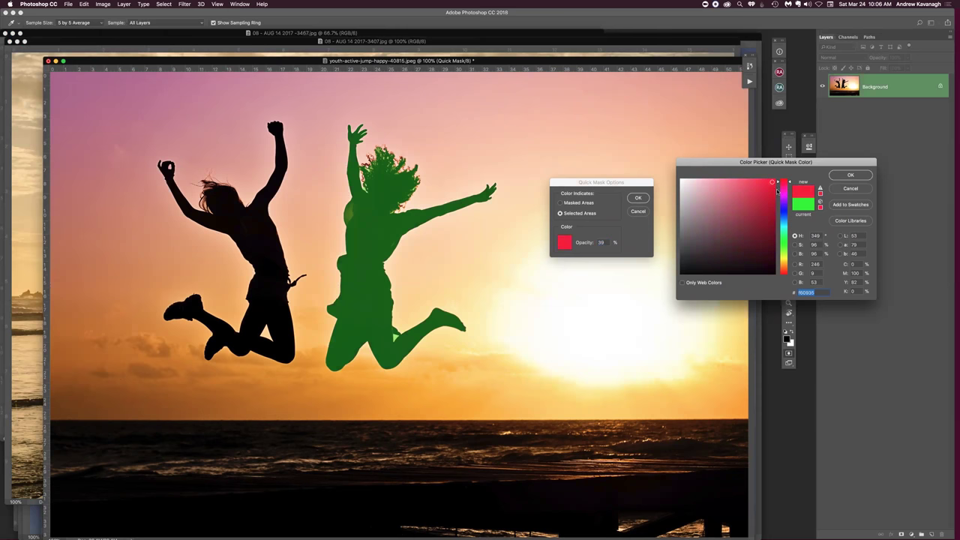
click(847, 176)
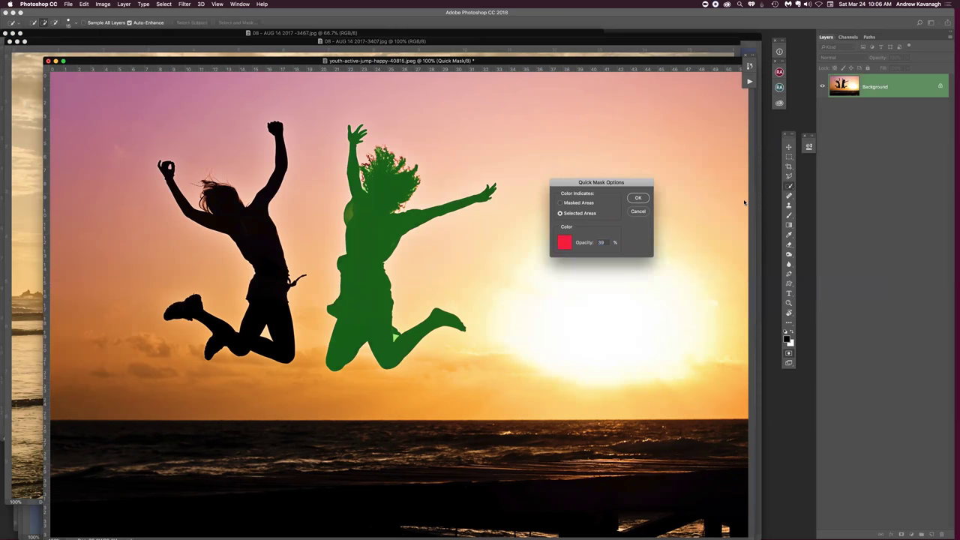
click(632, 198)
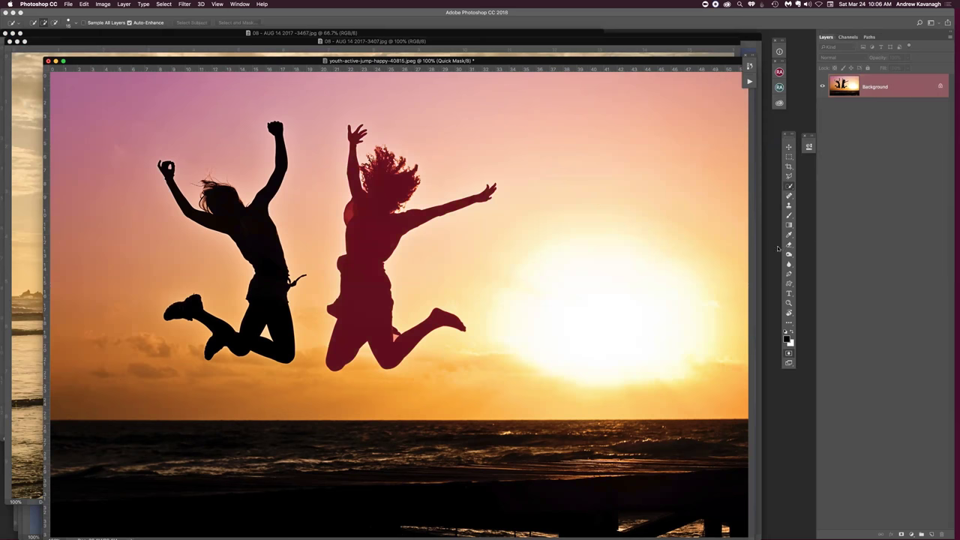
Step: Leave Quick Mask mode and set the mask overlay colour to green (09f657)
double_click(788, 352)
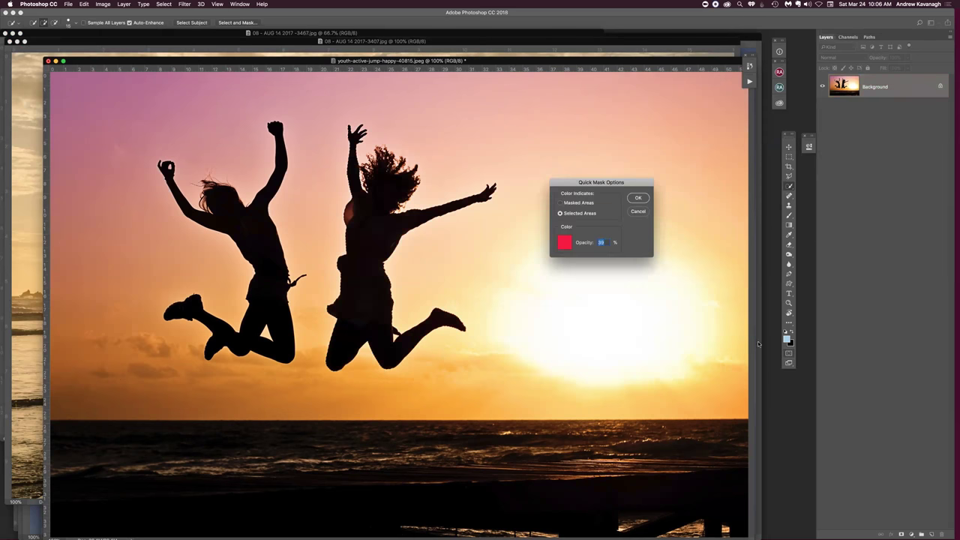
click(564, 242)
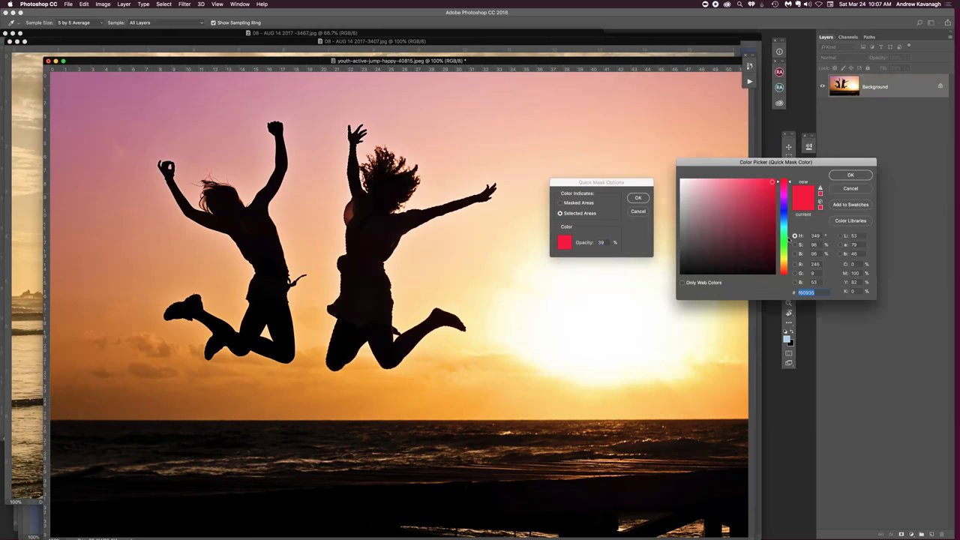
click(784, 239)
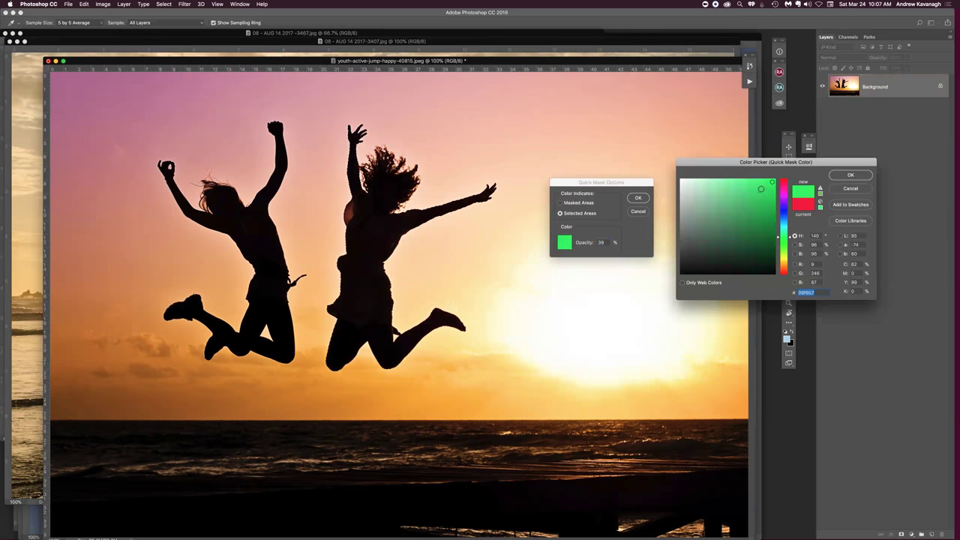
click(849, 175)
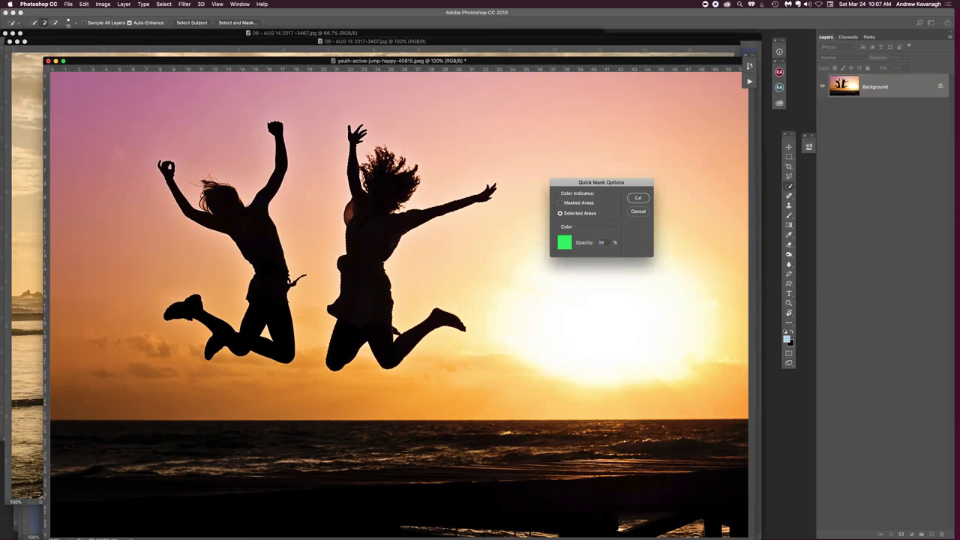
click(638, 198)
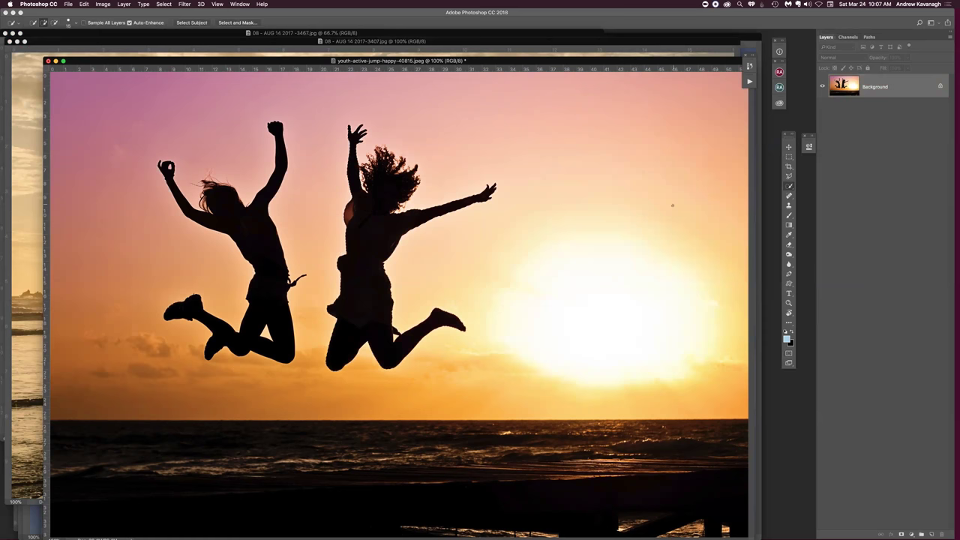
Step: Check the right-hand figure's selection in Quick Mask and subtract the small sky gap beside the bent knee with the Quick Selection tool
key(q)
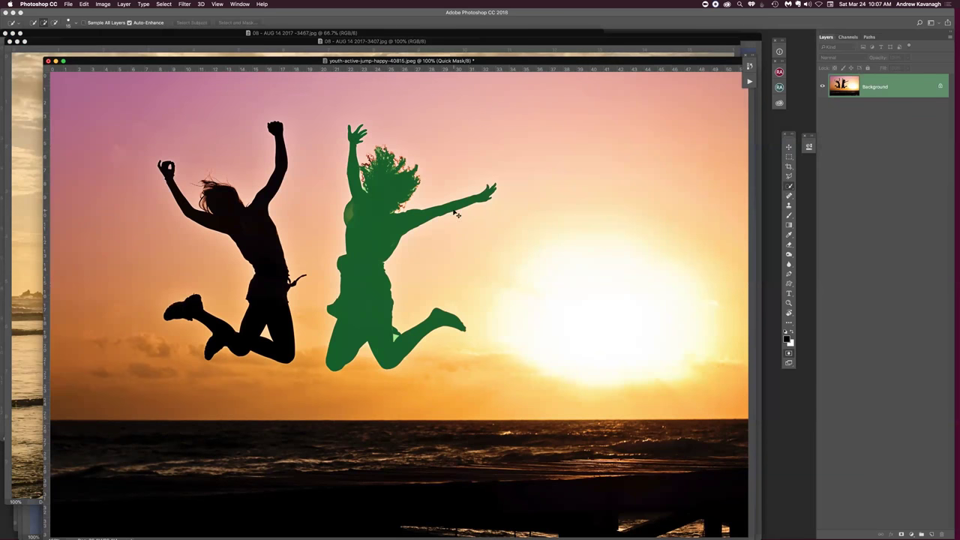
key(super+equal)
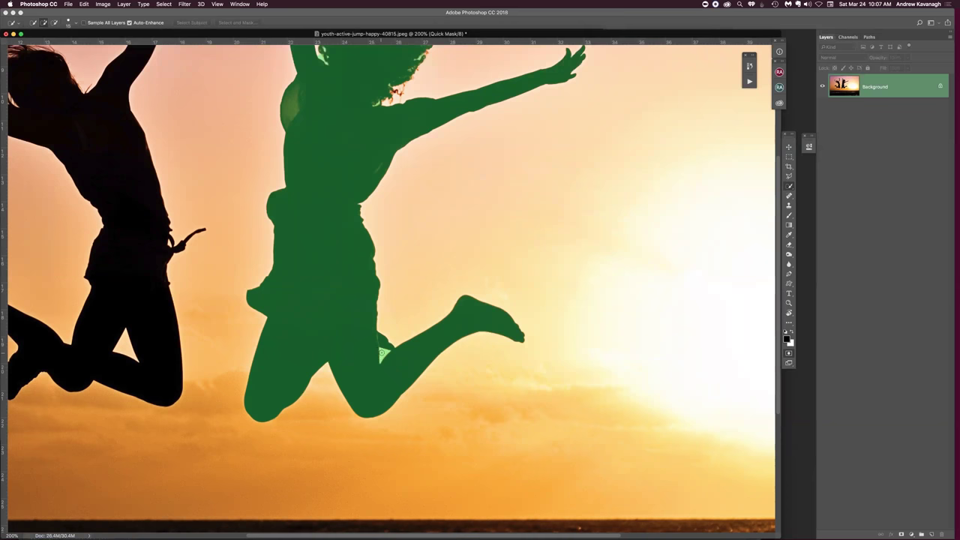
click(382, 354)
key(q)
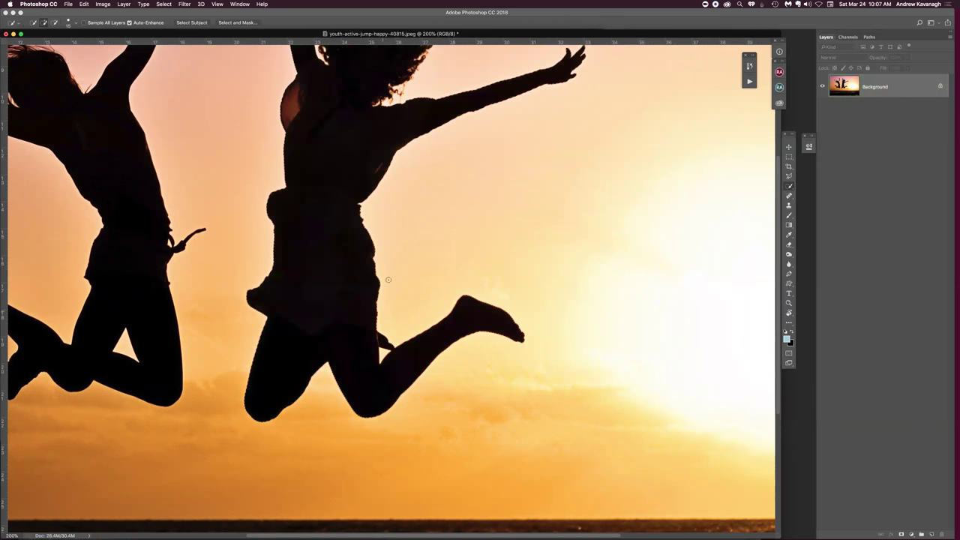
click(788, 185)
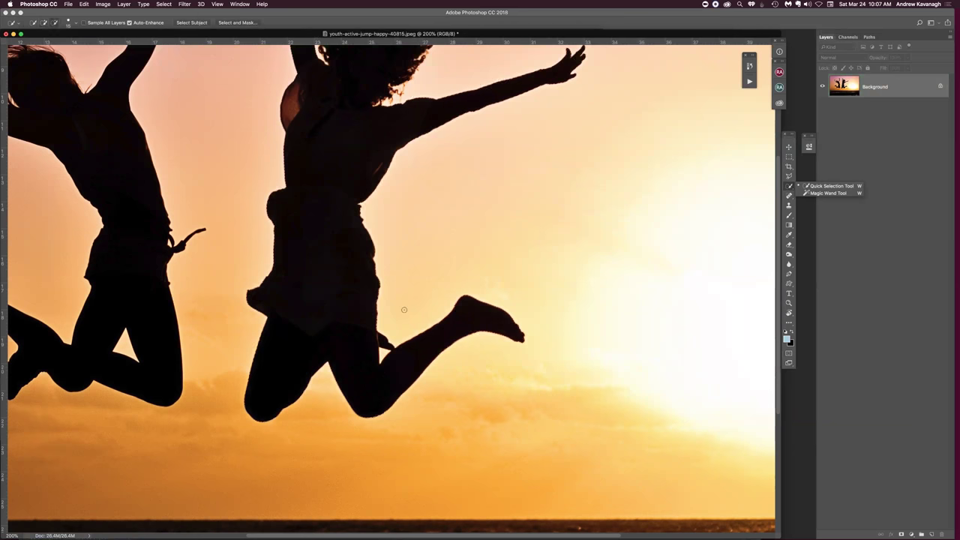
click(381, 353)
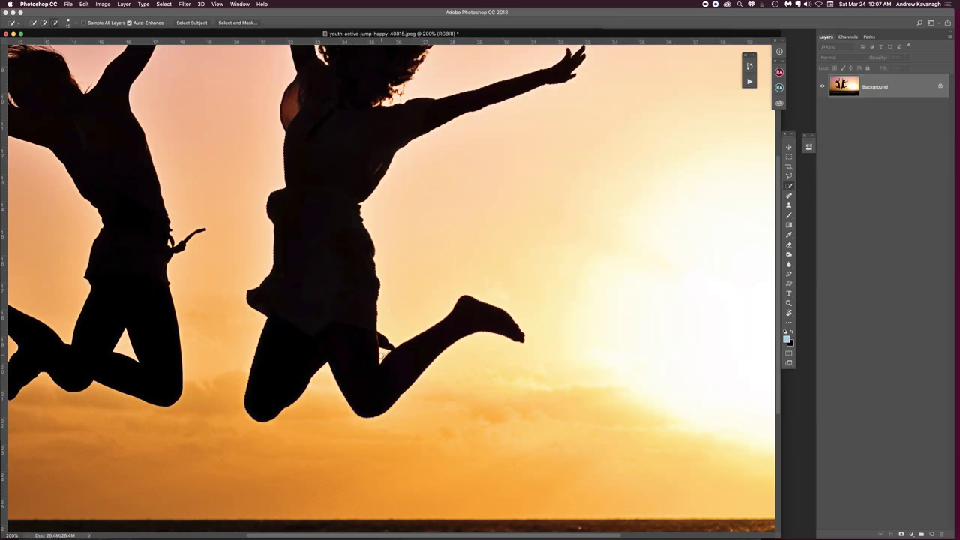
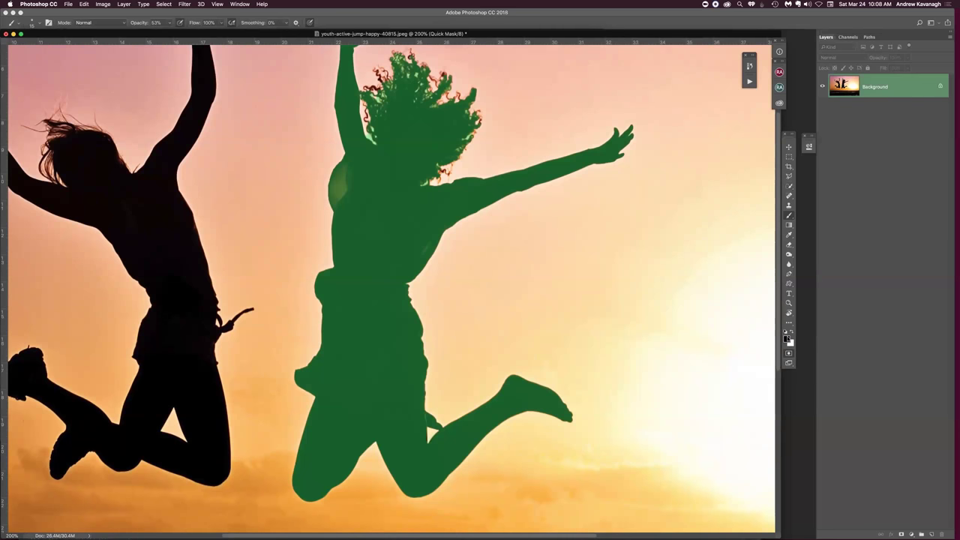
Step: Review the Quick Mask options and compare the right-hand figure's green overlay with its selection outline
double_click(788, 353)
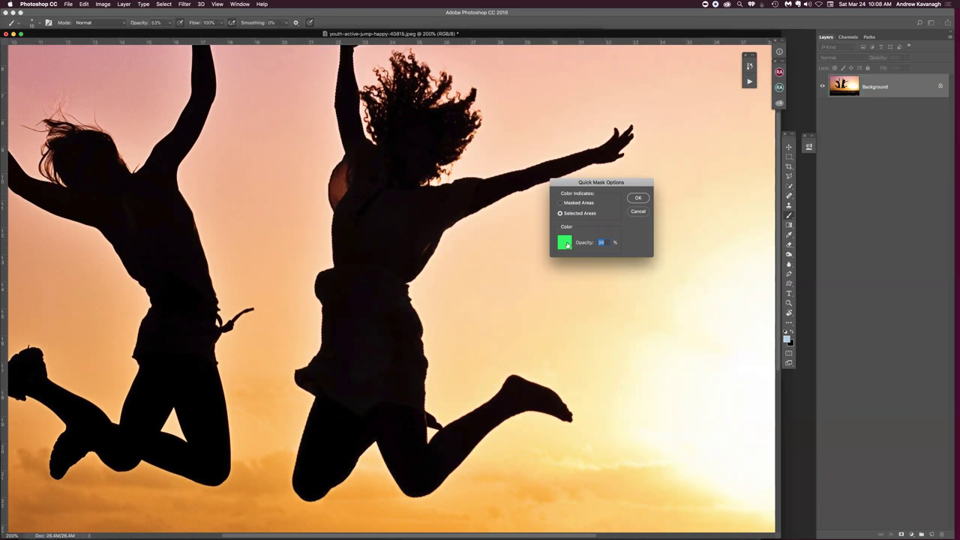
click(637, 199)
key(q)
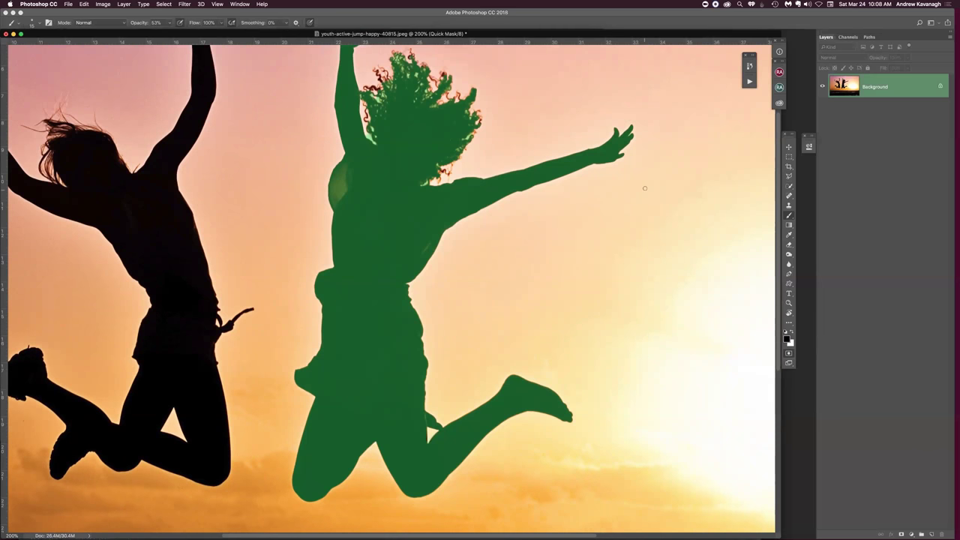
key(q)
key(q)
key(q)
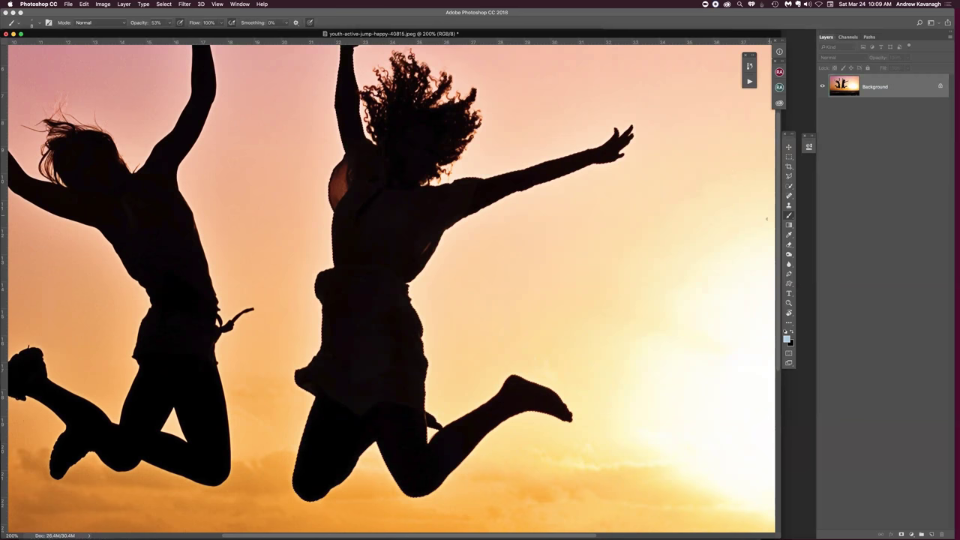
key(q)
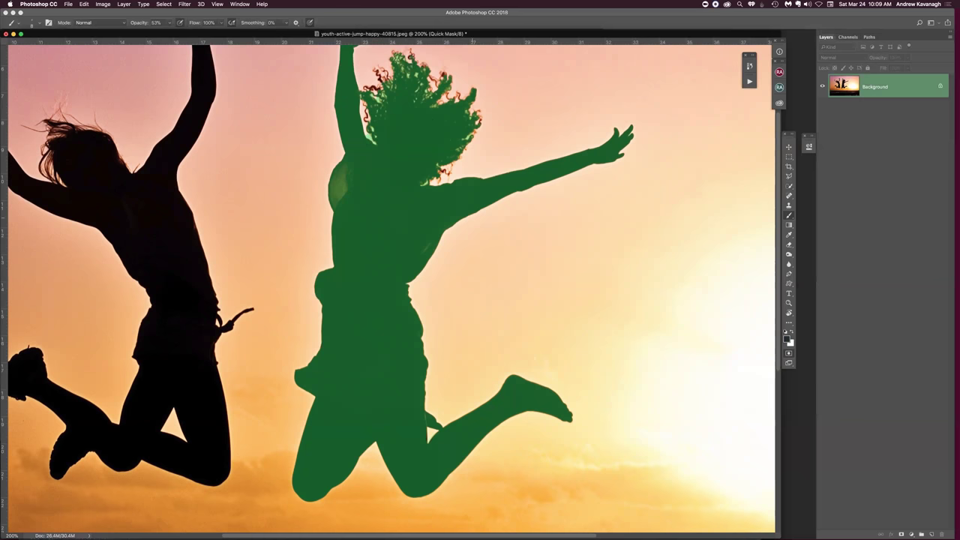
Step: Swap the foreground and background colours, set the brush opacity to 100%, and leave Quick Mask mode
click(792, 333)
key(0)
key(q)
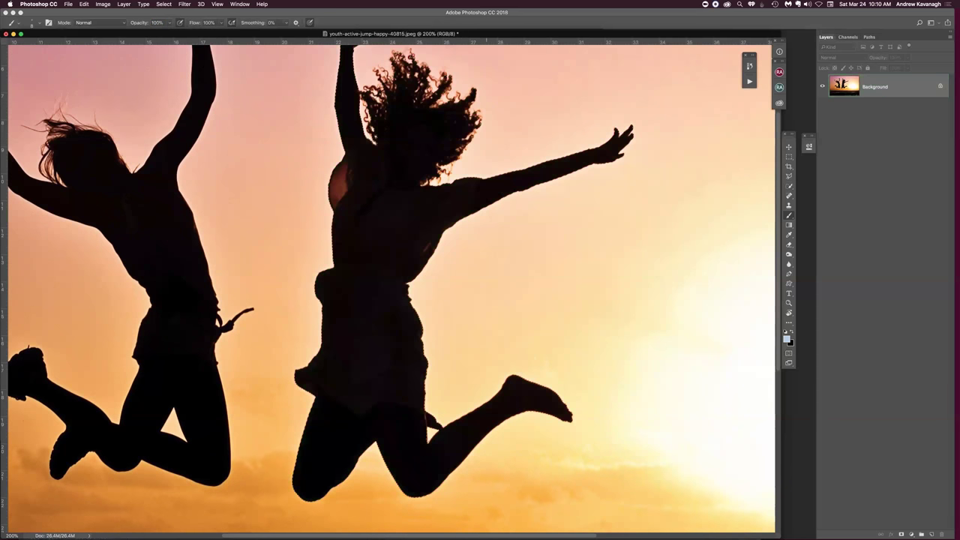
Step: Switch the painting colour back and forth between black and white in Quick Mask mode, and return to the normal selection view
key(q)
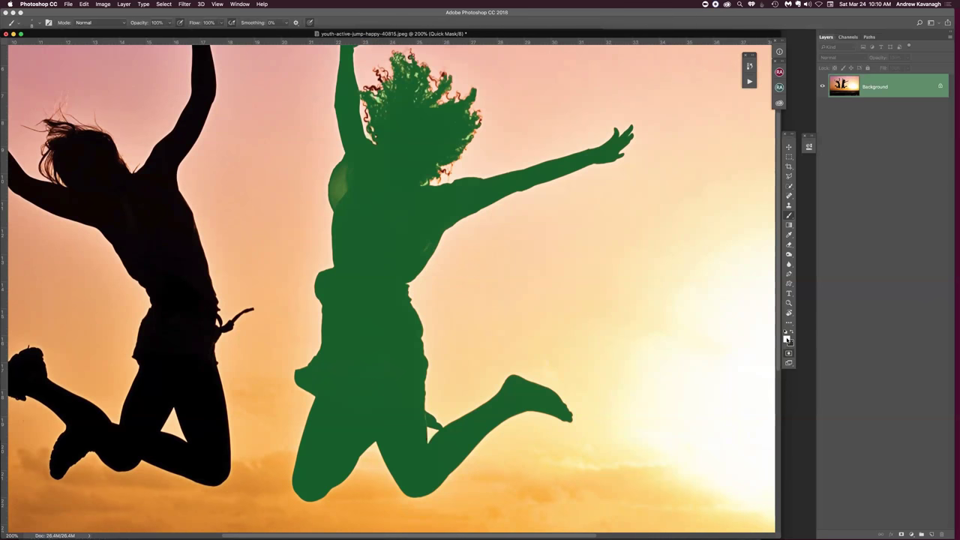
click(791, 333)
click(792, 332)
click(792, 332)
click(792, 332)
click(792, 333)
click(791, 332)
click(792, 332)
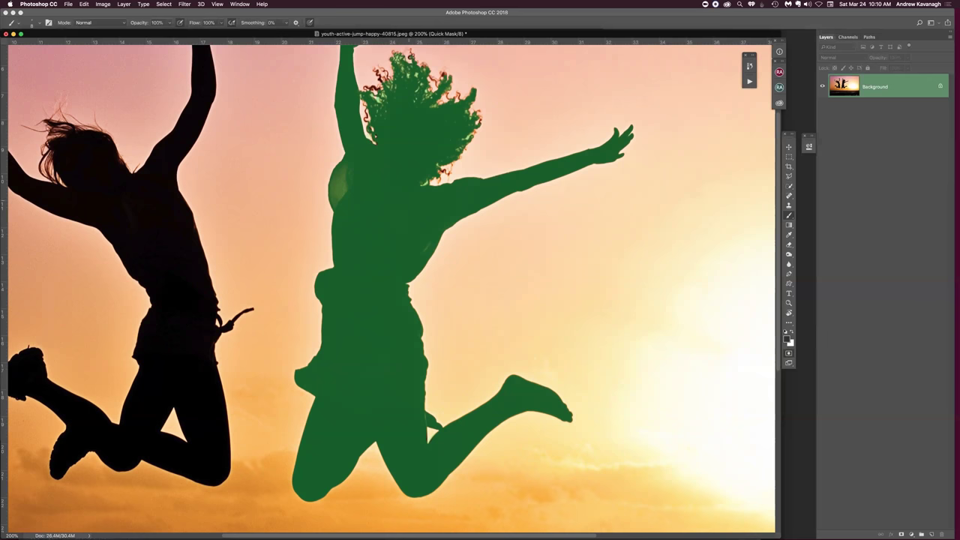
click(791, 332)
key(x)
key(x)
key(x)
key(q)
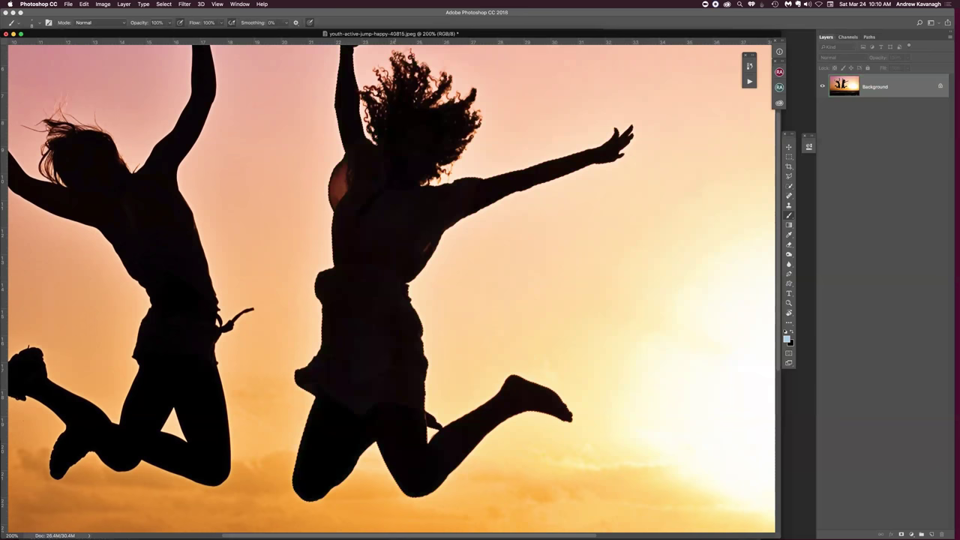
Step: Add the left-hand figure, from raised arms to shoes, to the selection with the Quick Selection tool
click(788, 186)
right_click(791, 188)
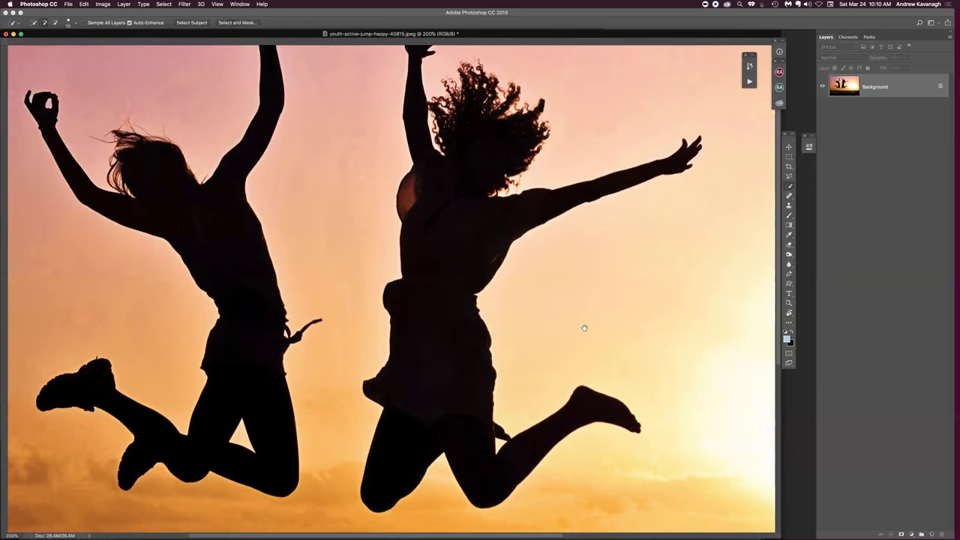
drag(584, 327, 546, 396)
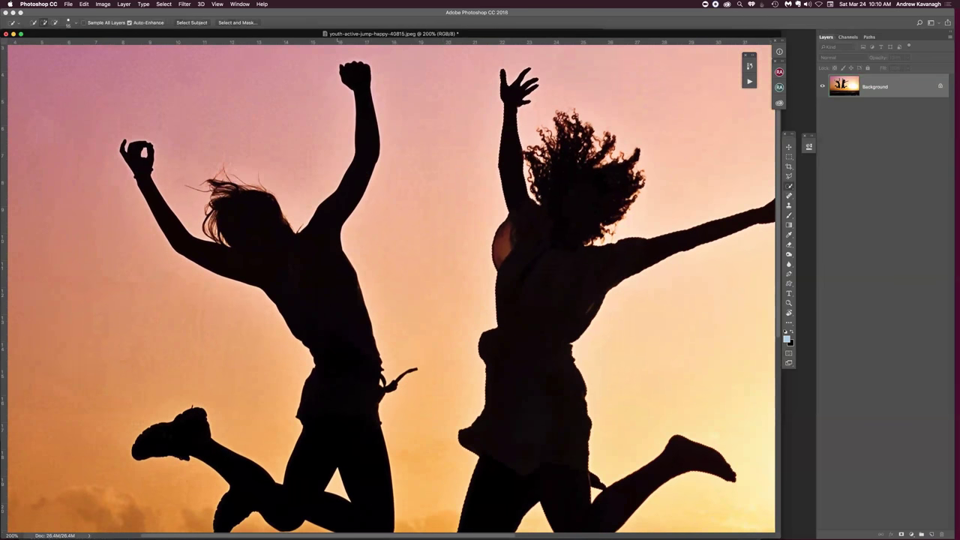
click(788, 185)
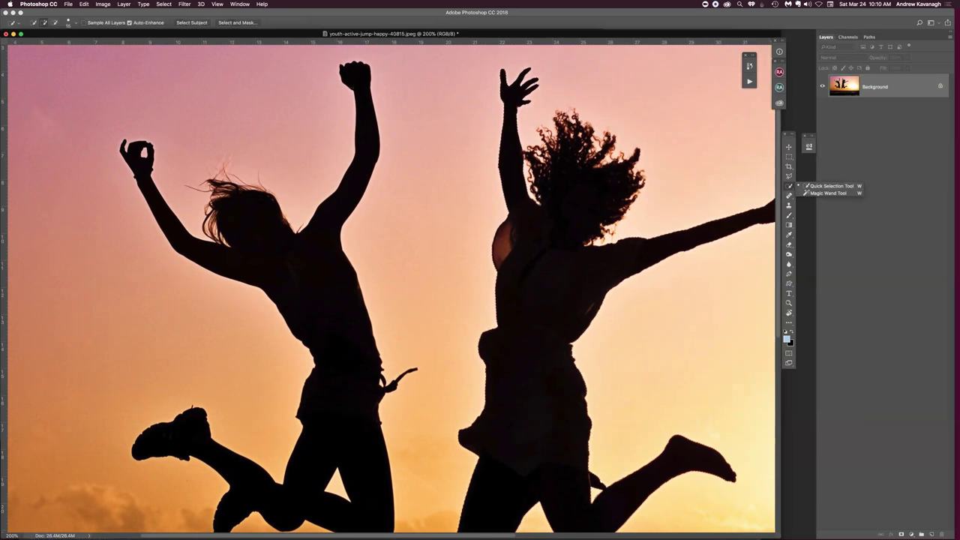
key(Escape)
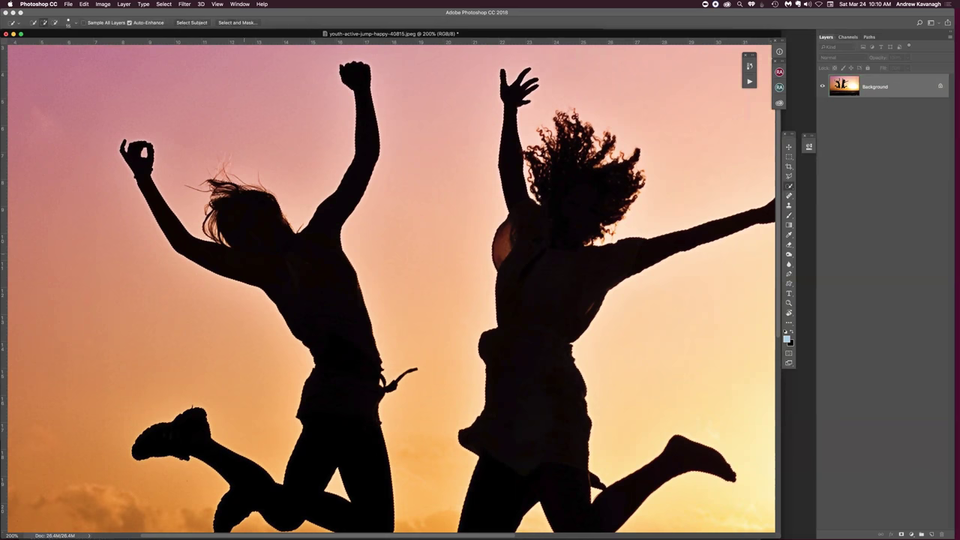
scroll(390, 285, down, 5)
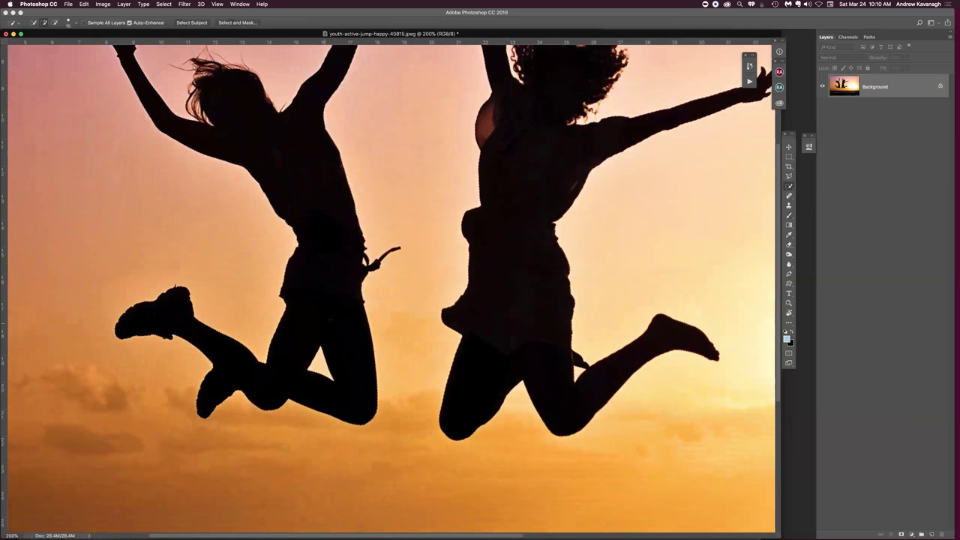
scroll(390, 285, up, 4)
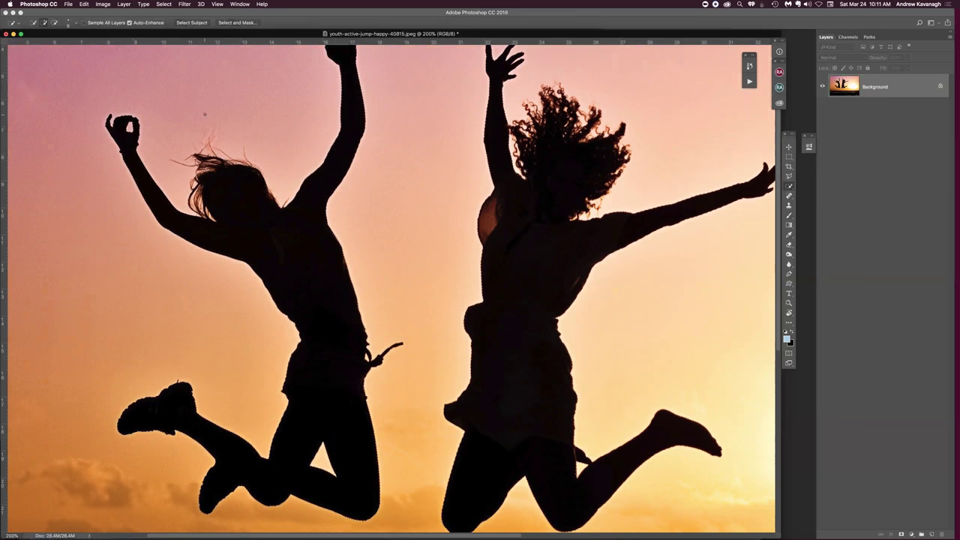
Step: Check both figures in Quick Mask and refine the selection around the left-hand figure's belt tie
key(q)
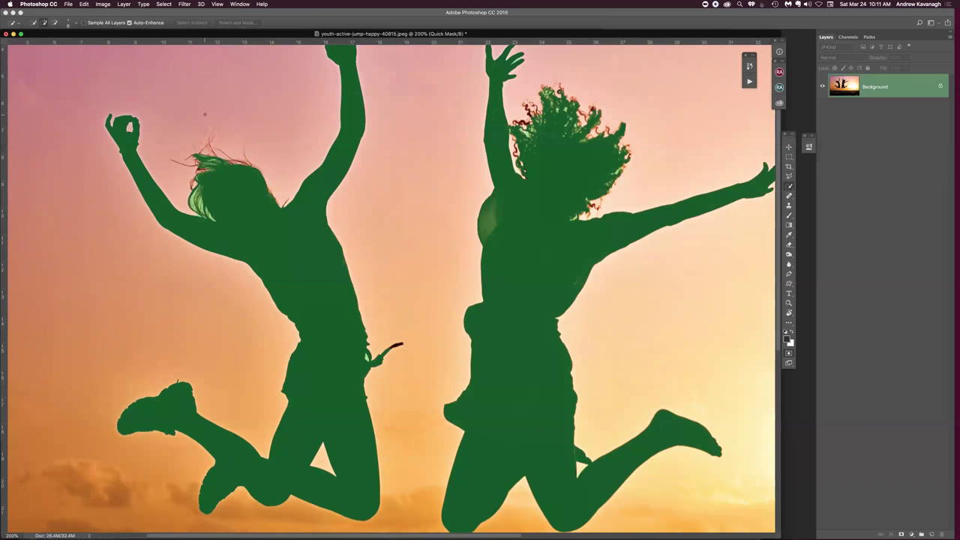
key(q)
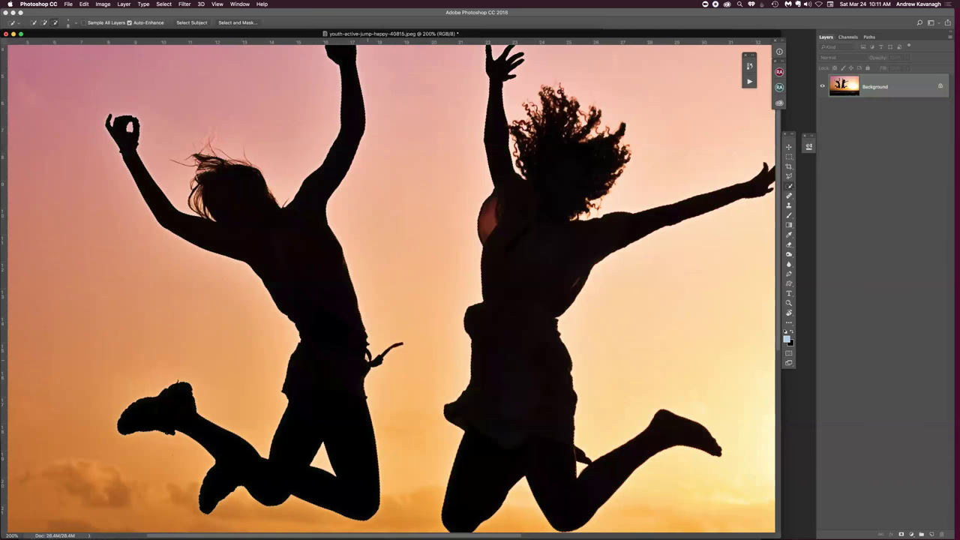
key(alt)
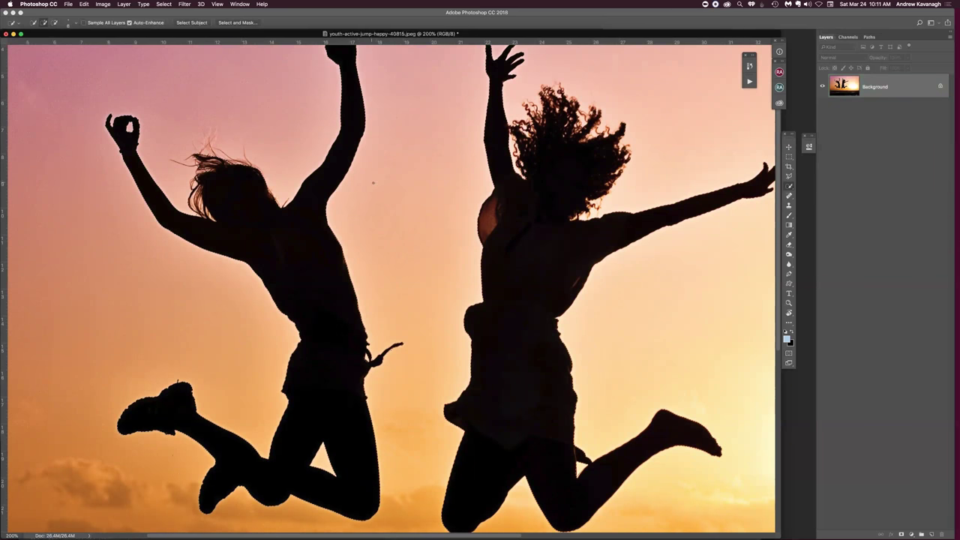
key(q)
key(q)
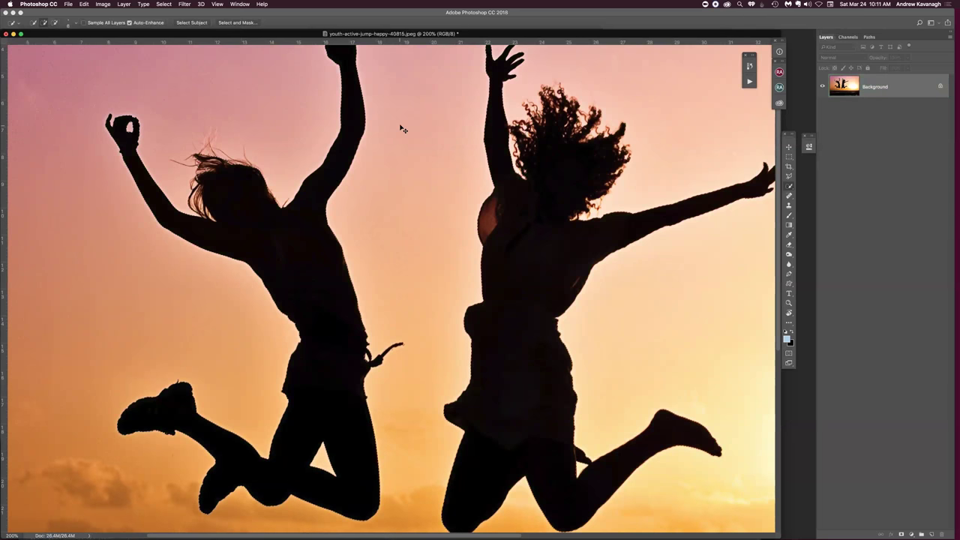
Step: Feather the selection of both figures by 1 pixel
key(super+minus)
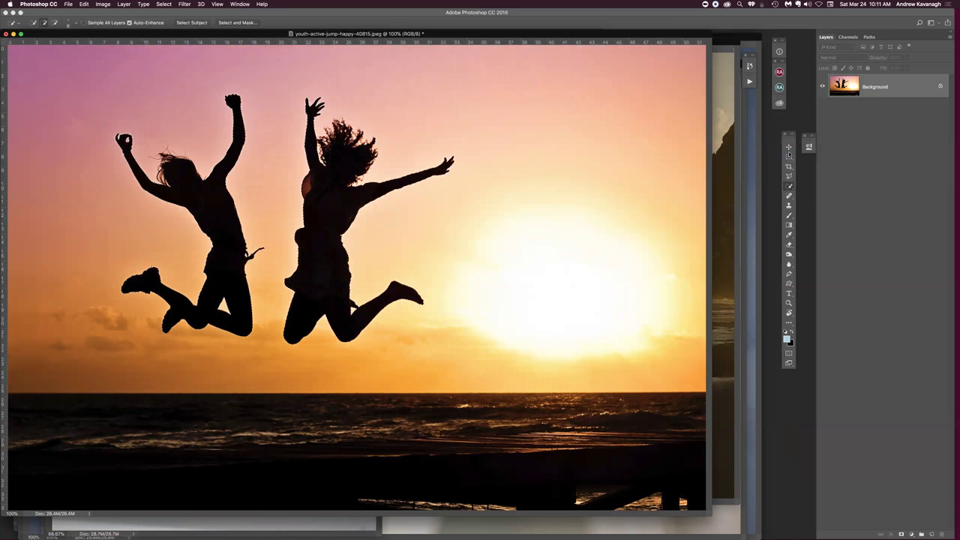
right_click(331, 221)
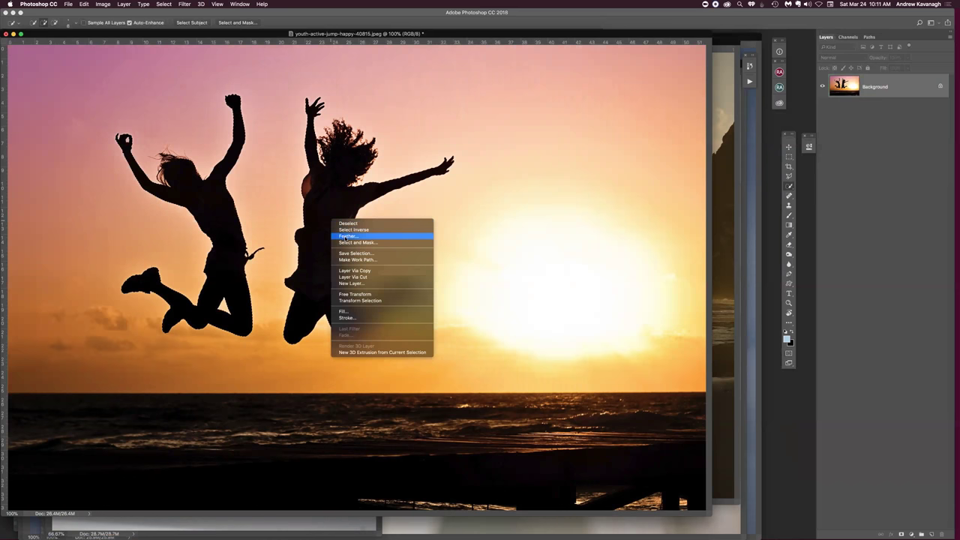
click(347, 237)
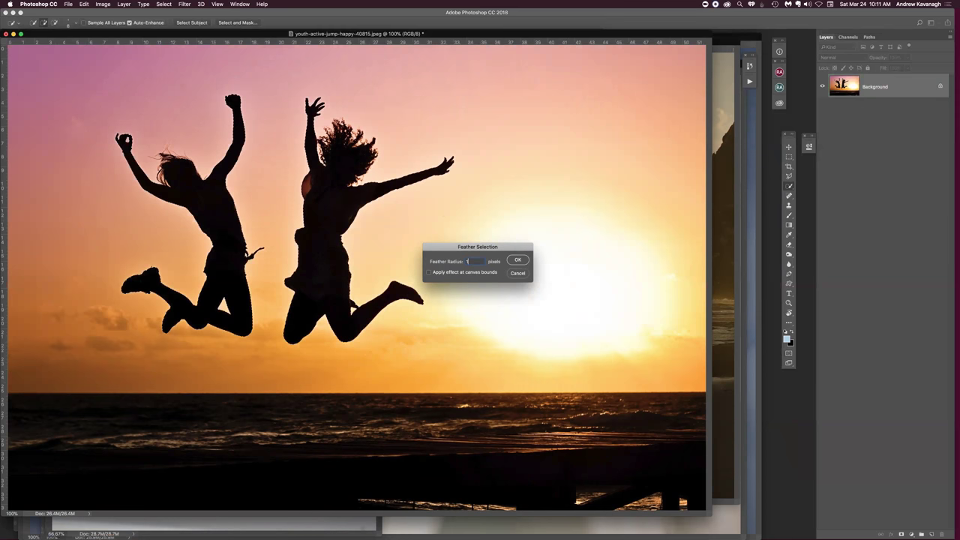
key(Return)
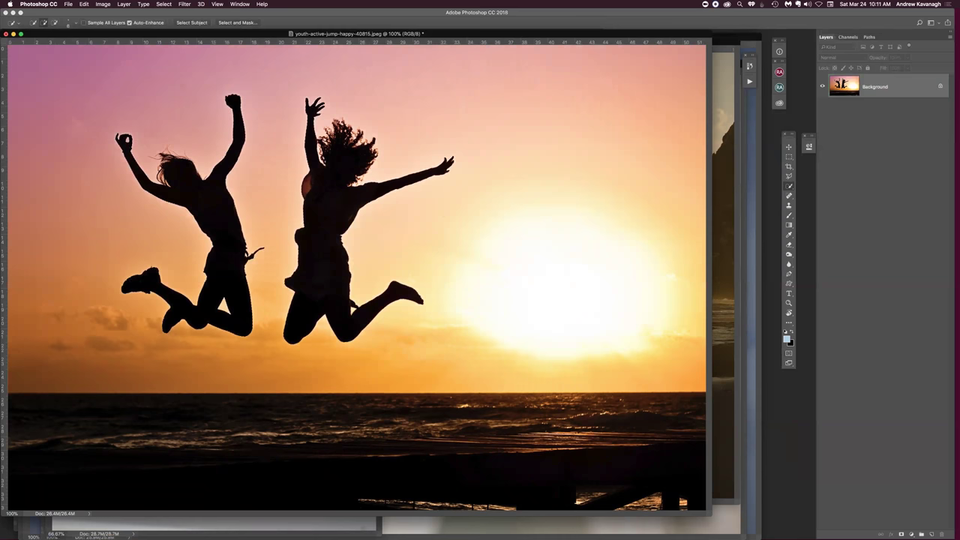
Step: Copy the selected figures to a new layer named Figures
key(super+shift+n)
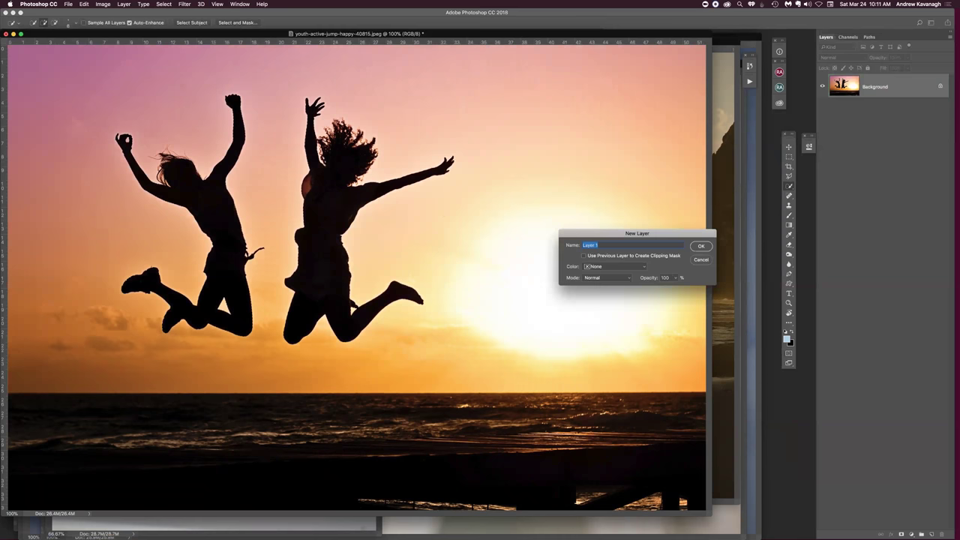
text(Figures)
key(Return)
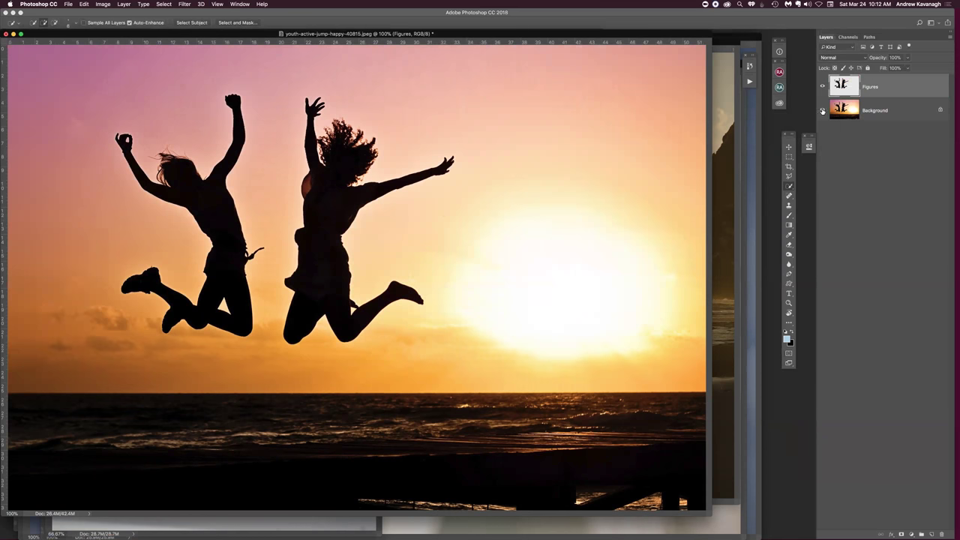
Step: Hide the Background layer and move the cut-out figures slightly down and to the right on the canvas
click(822, 109)
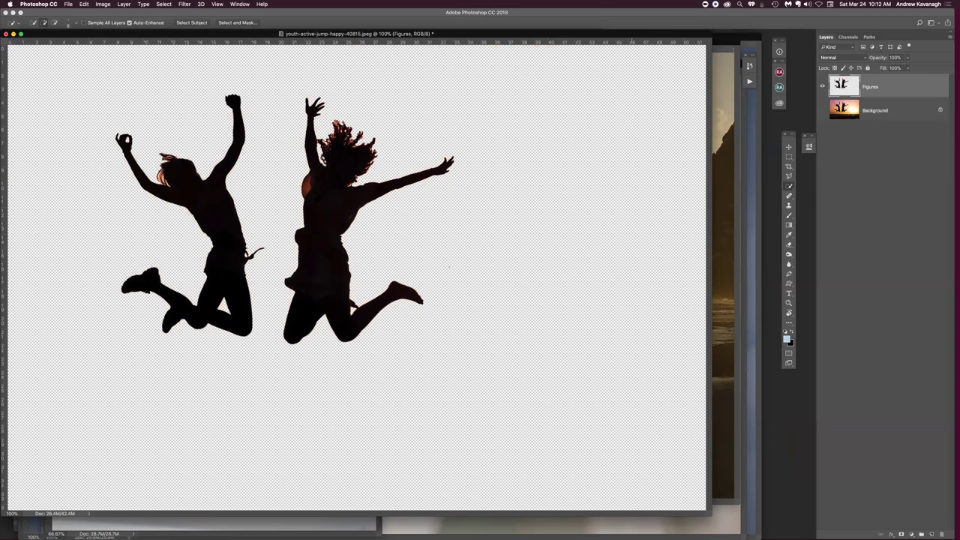
key(v)
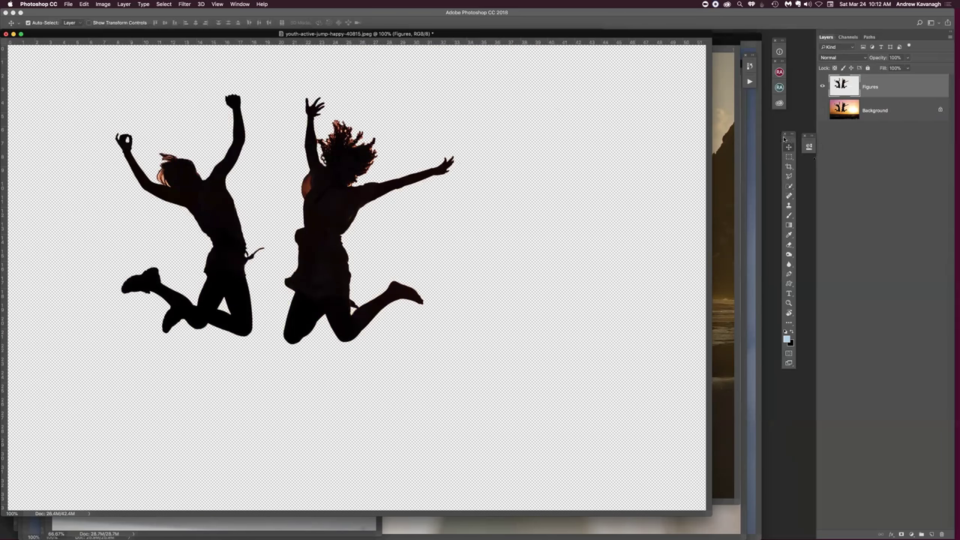
drag(376, 212, 420, 240)
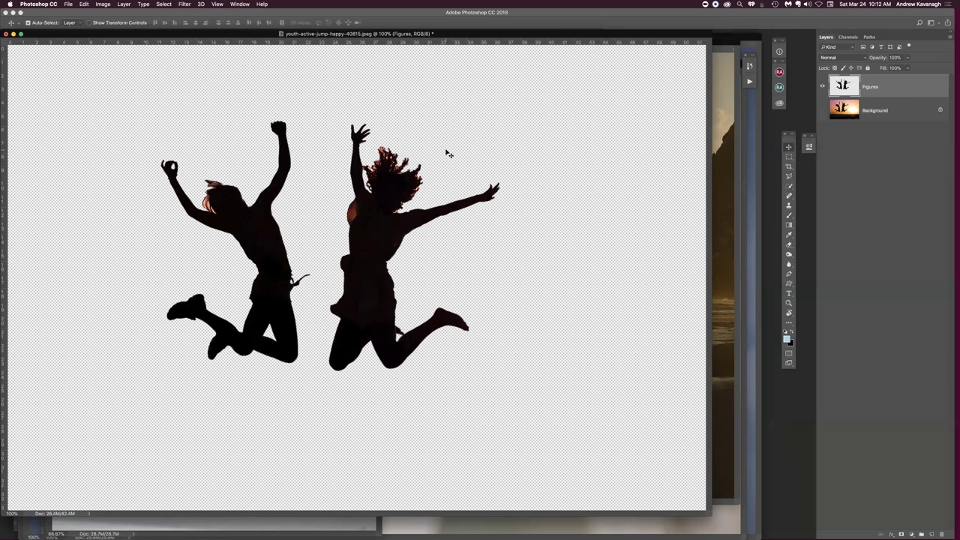
Step: Review the Quick Selection tool group and the Quick Mask options without changing any settings
mouse_move(788, 187)
mouse_down()
mouse_move(821, 187)
mouse_move(781, 185)
mouse_up()
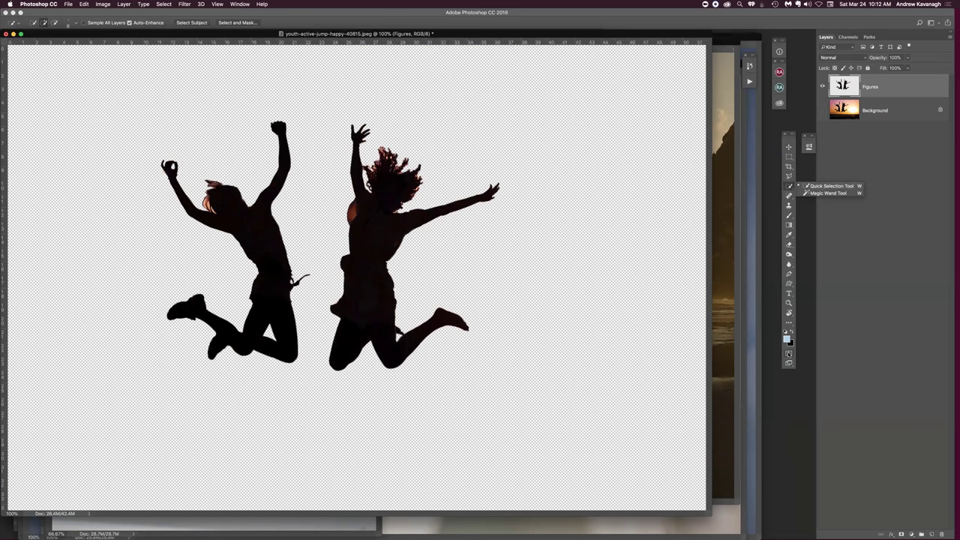
double_click(788, 354)
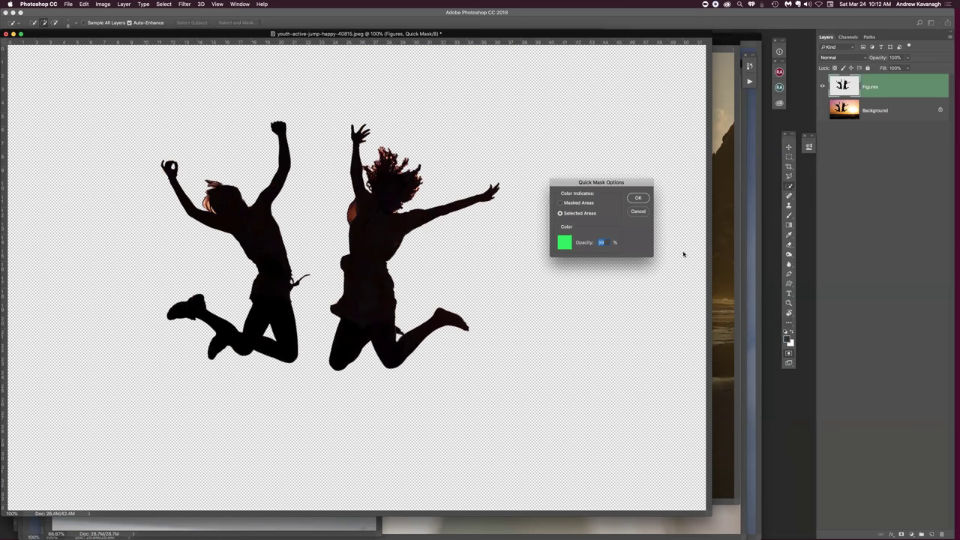
click(637, 212)
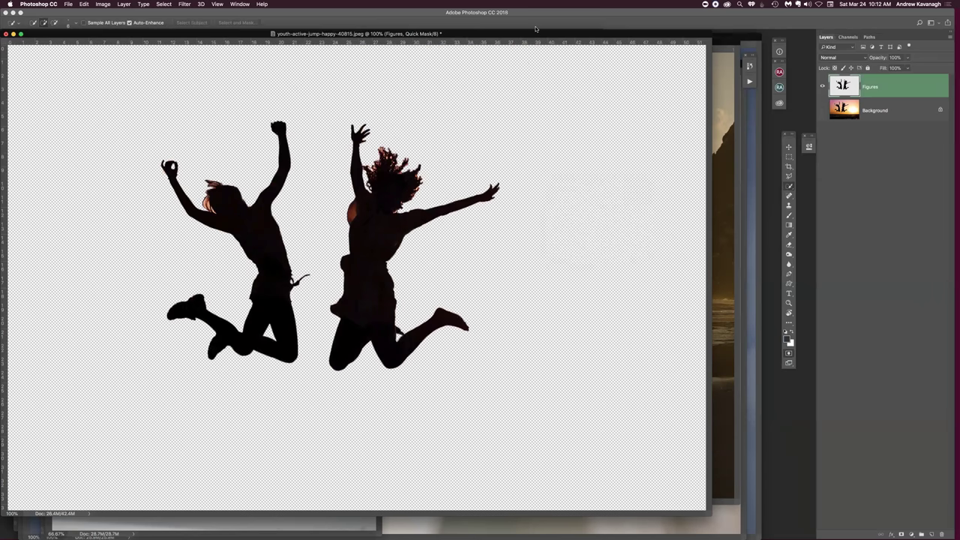
Step: Exit Quick Mask mode on the figures document and bring the skateboarder photo 221 of 366-1.jpg forward, clear of the other windows
key(super+minus)
key(super+minus)
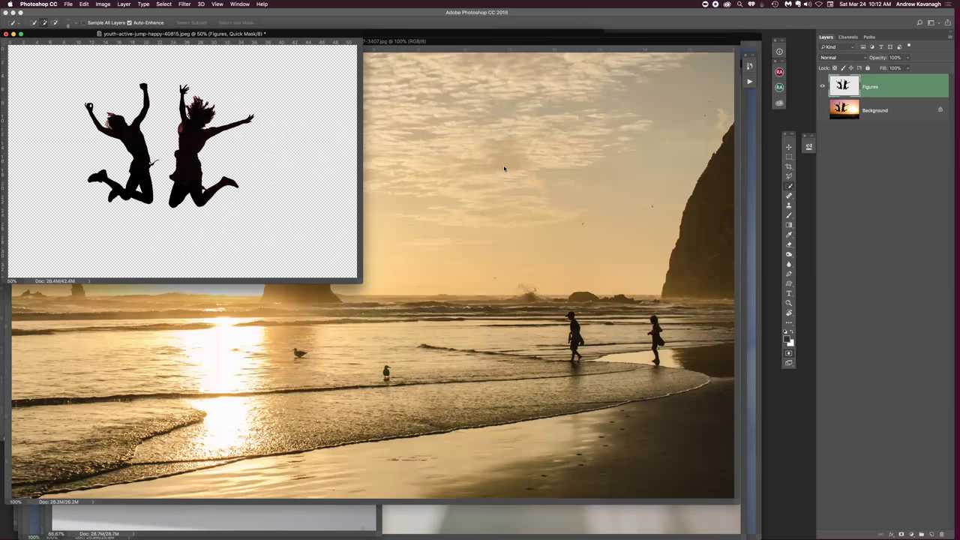
key(q)
key(ctrl+Tab)
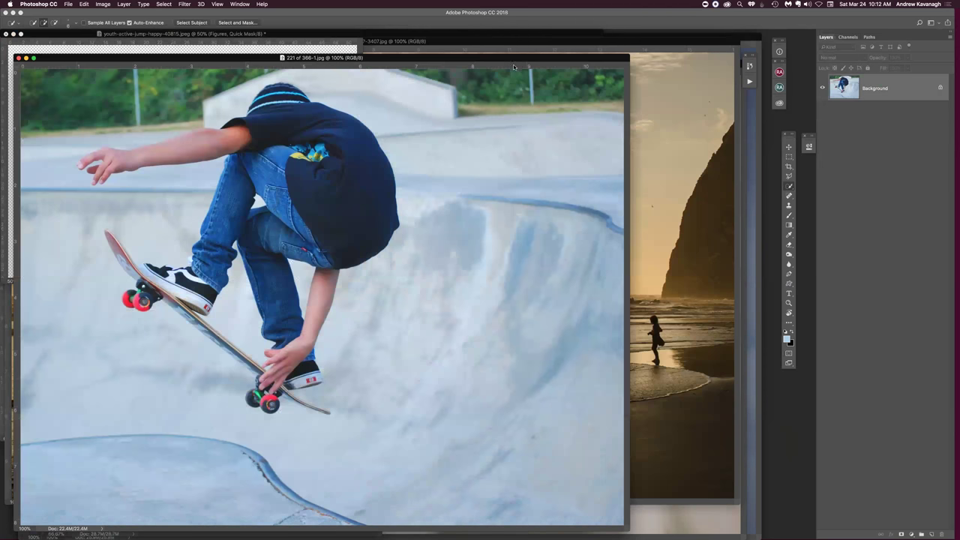
drag(495, 60, 560, 69)
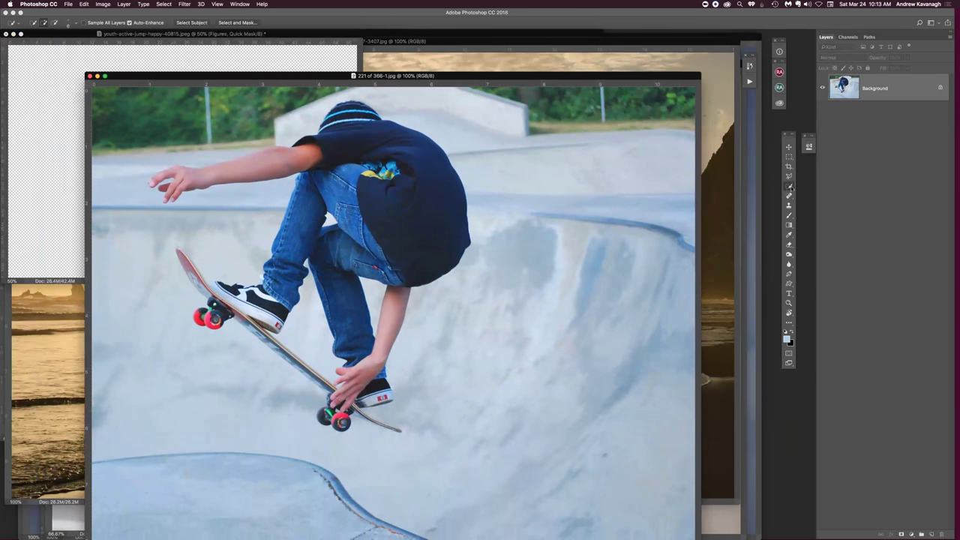
Step: Select the skateboarder's outstretched arm, shirt and jeans with the Quick Selection tool, subtracting background picked up near the hand
drag(789, 186, 819, 188)
drag(219, 172, 180, 182)
key(alt)
drag(182, 159, 218, 155)
key(alt)
key(super+equal)
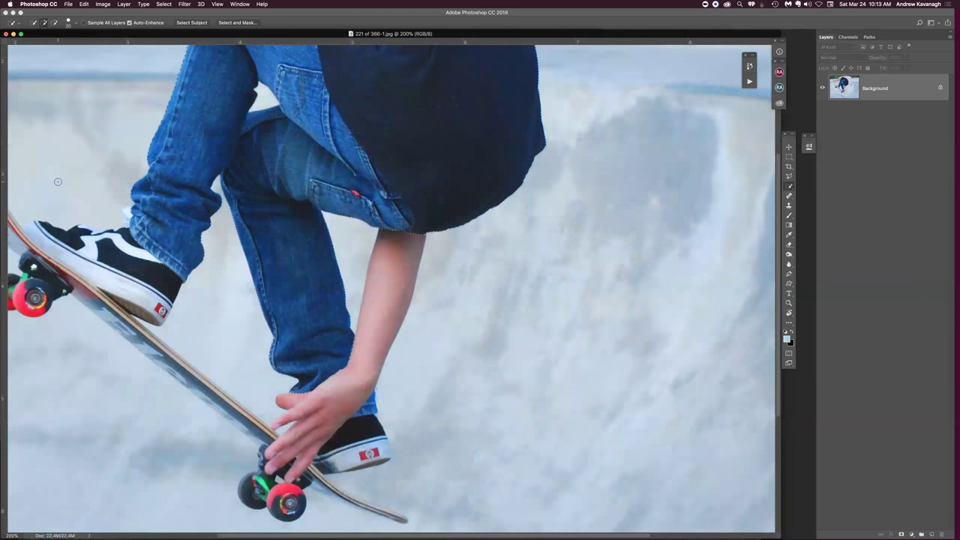
Step: Switch to full screen view with the menu bar and subtract stray background around the fingers of the outstretched hand
key(f)
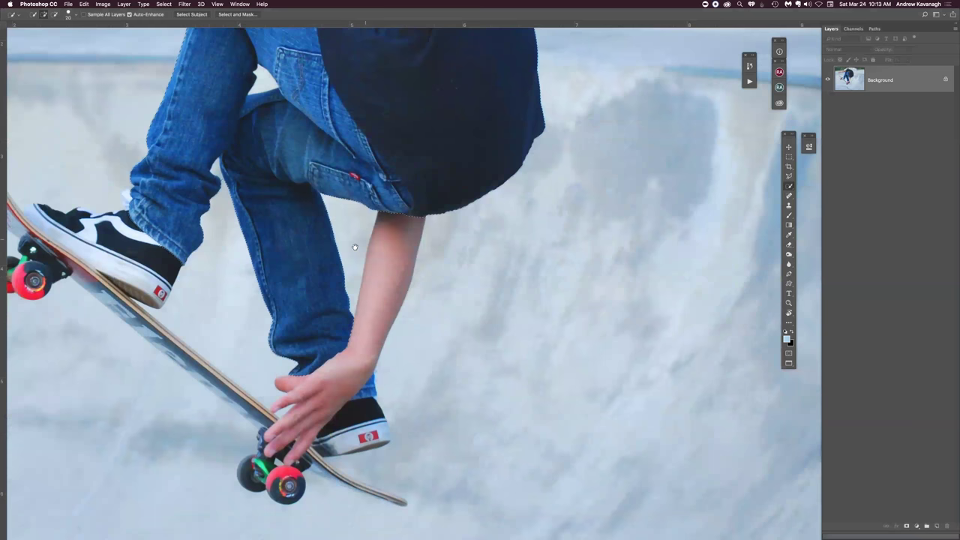
drag(352, 247, 616, 350)
key(super+r)
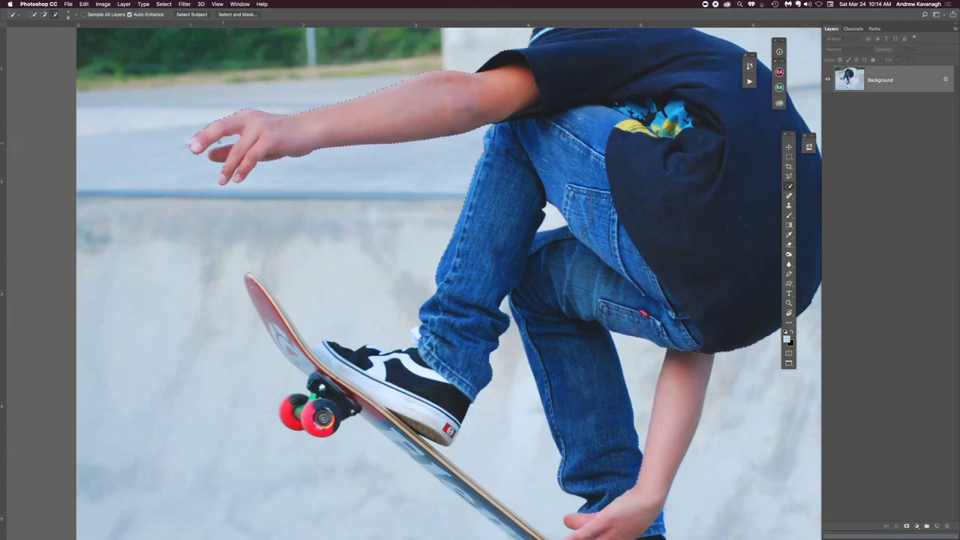
key(alt)
key(alt)
key(alt)
Step: Add the front shoe and the skateboard to the selection and check the coverage in Quick Mask
scroll(462, 235, down, 4)
scroll(461, 236, right, 8)
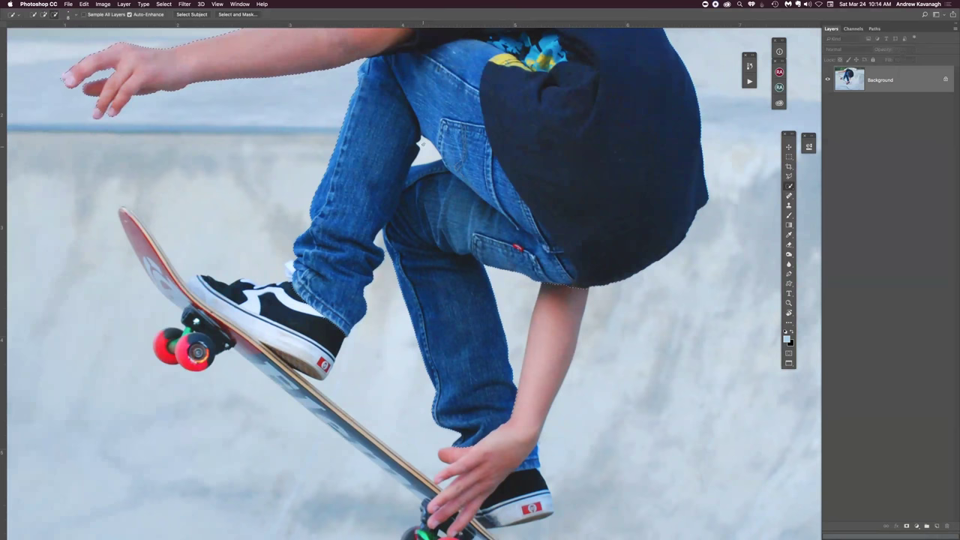
key(alt)
key(q)
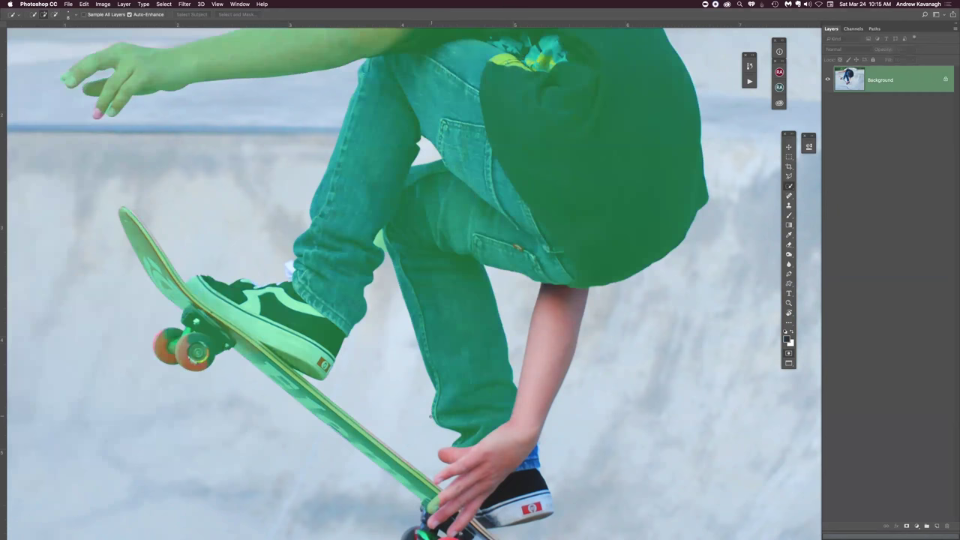
key(q)
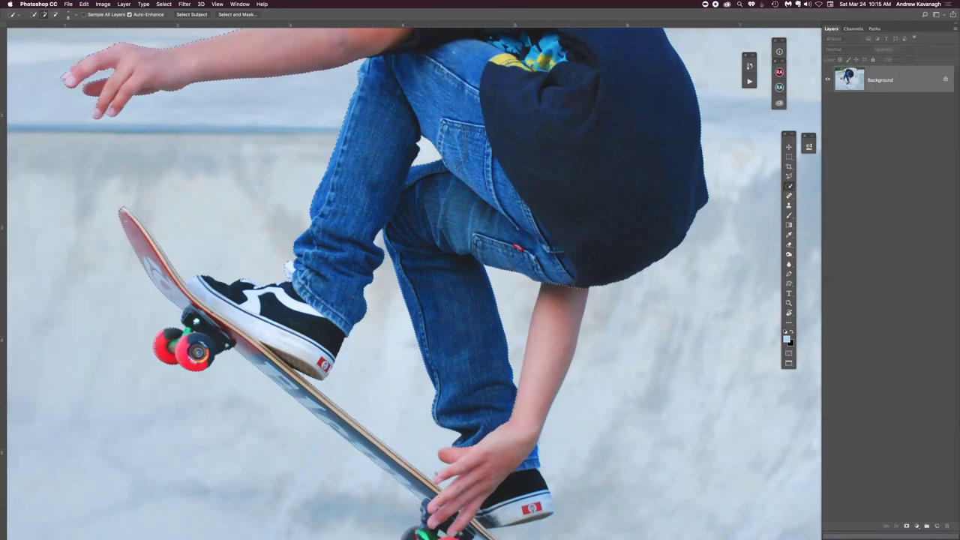
Step: Refine the selection around the front shoe's heel and the board's edge, toggling Quick Mask to check it
key(alt)
key(alt)
key(alt)
key(q)
key(q)
key(q)
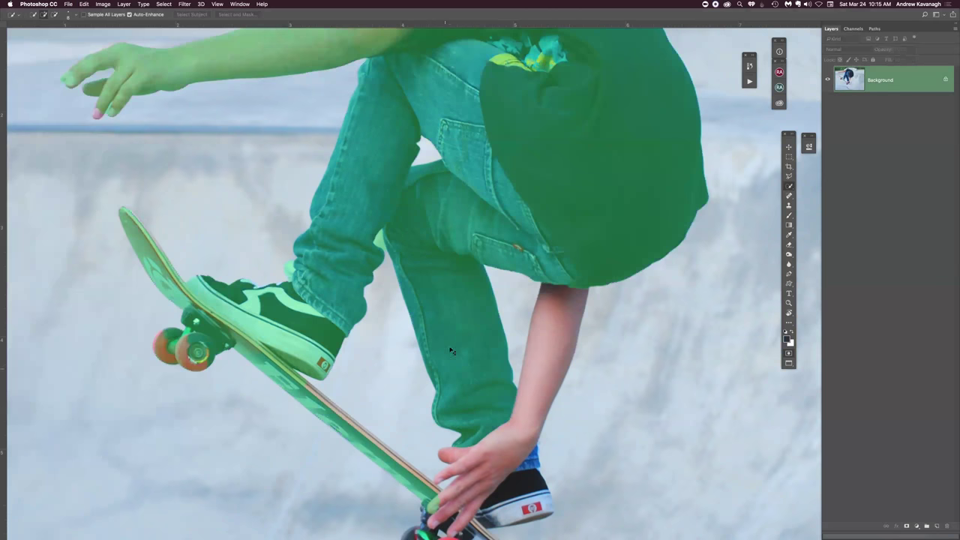
key(q)
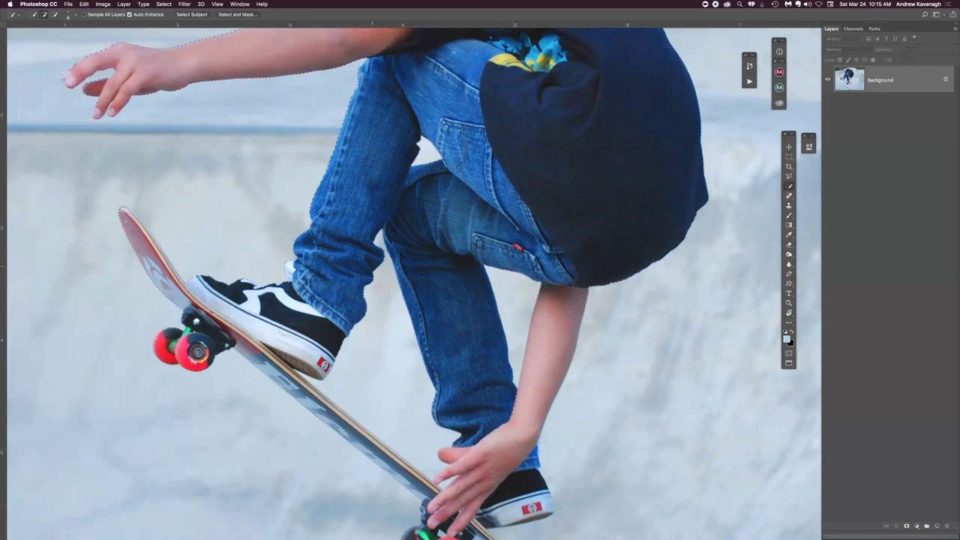
Step: Add the lower arm, grabbing hand, rear shoe and rear wheels to the selection and display it in Quick Mask
key(alt)
key(alt)
key(alt)
drag(464, 393, 436, 289)
key(ctrl+r)
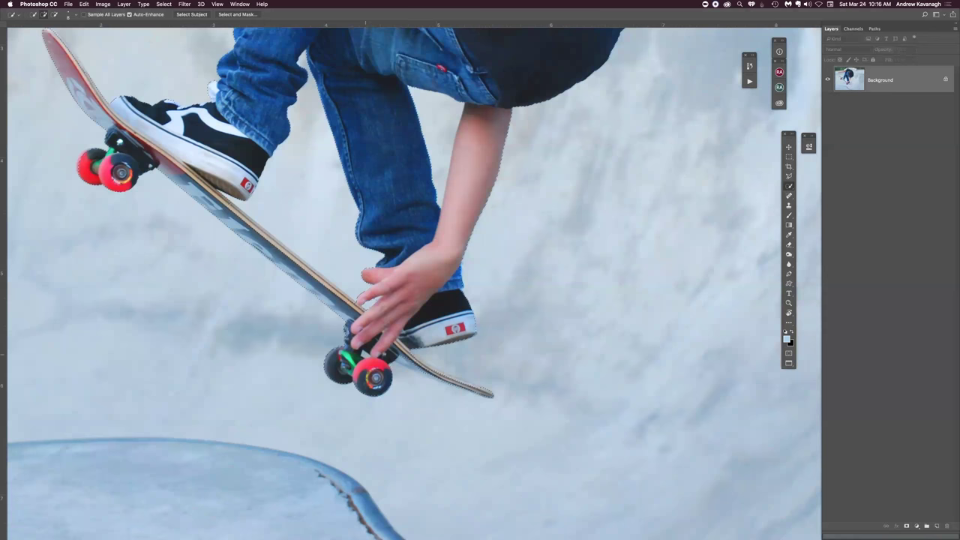
key(alt)
key(alt)
key(q)
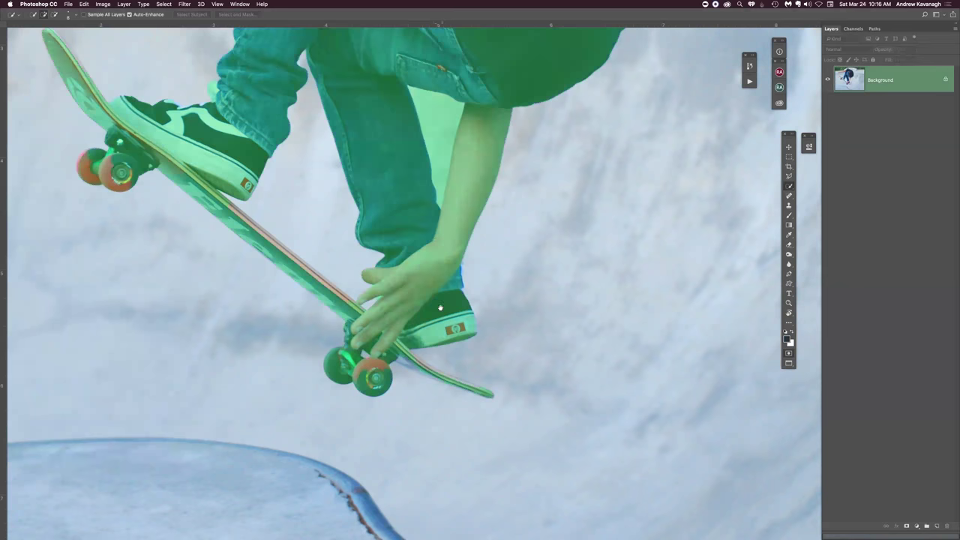
Step: Inspect the skateboarder's whole selection from board to cap, comparing the Quick Mask overlay with the selection outline
scroll(450, 353, up, 3)
scroll(450, 352, up, 3)
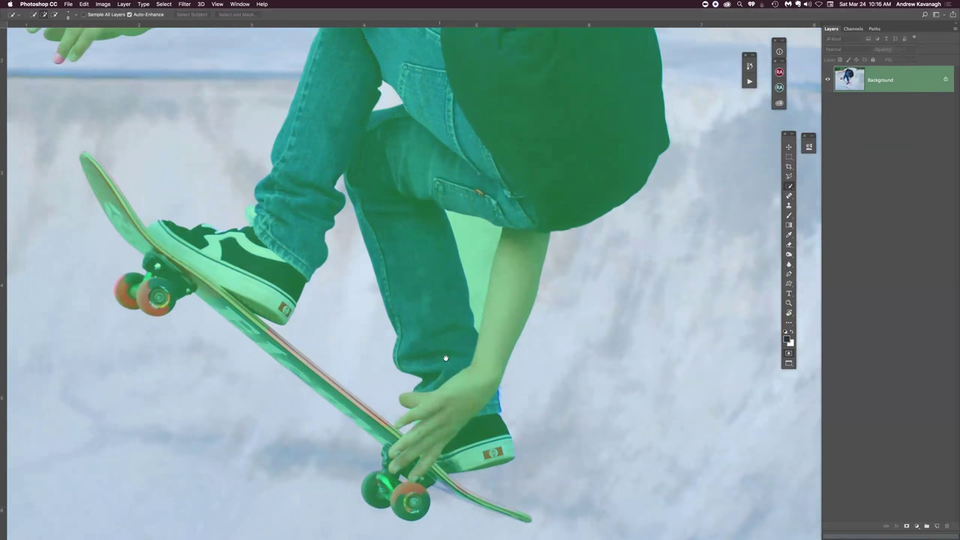
scroll(442, 358, up, 5)
key(q)
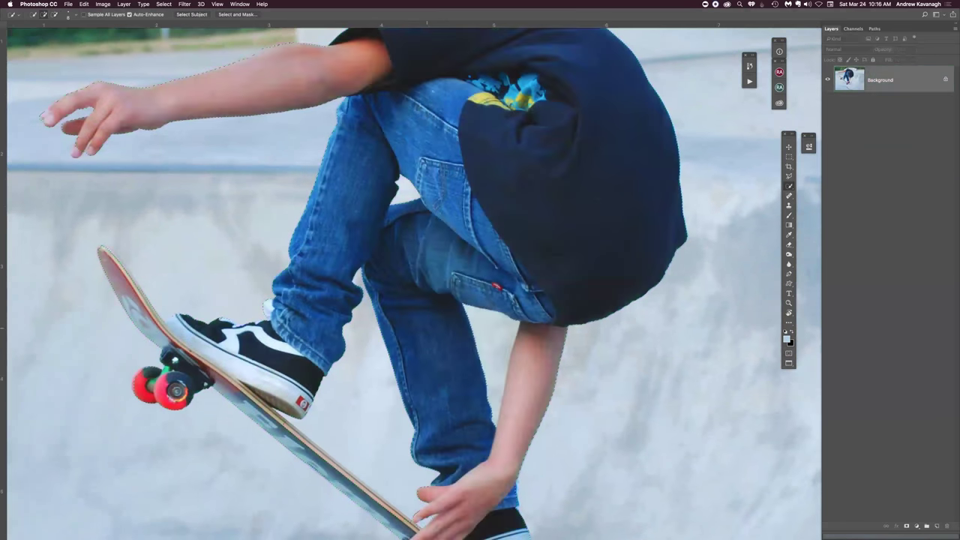
key(q)
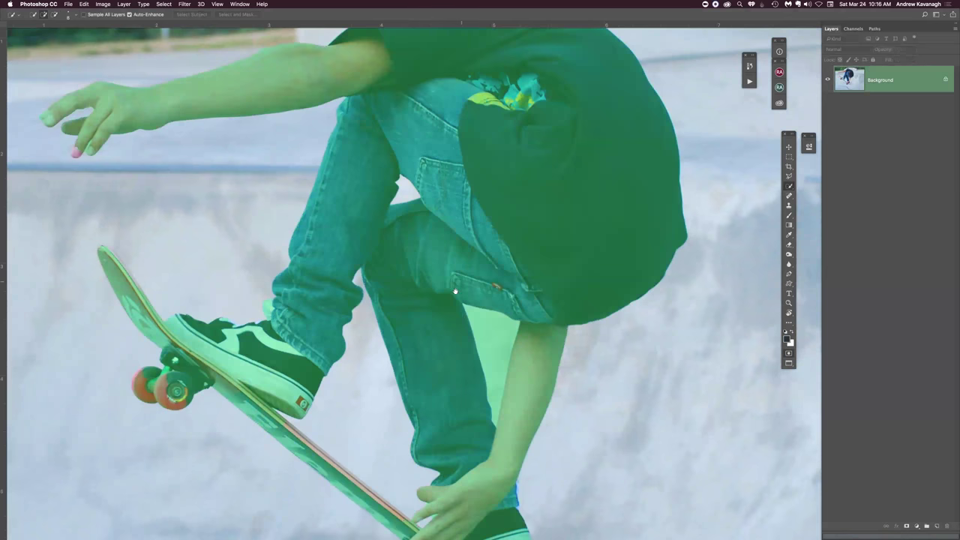
scroll(450, 353, up, 5)
key(q)
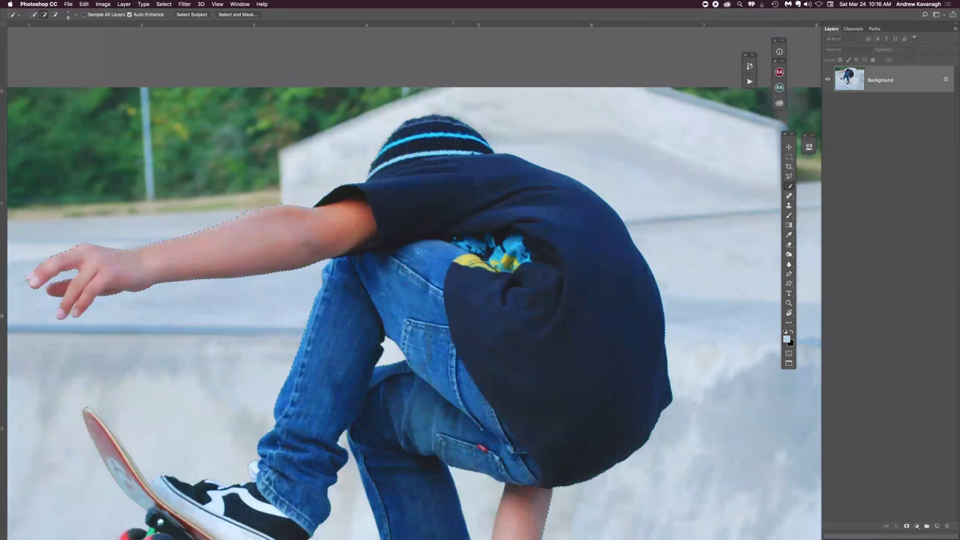
key(q)
scroll(424, 370, down, 5)
scroll(424, 371, left, 2)
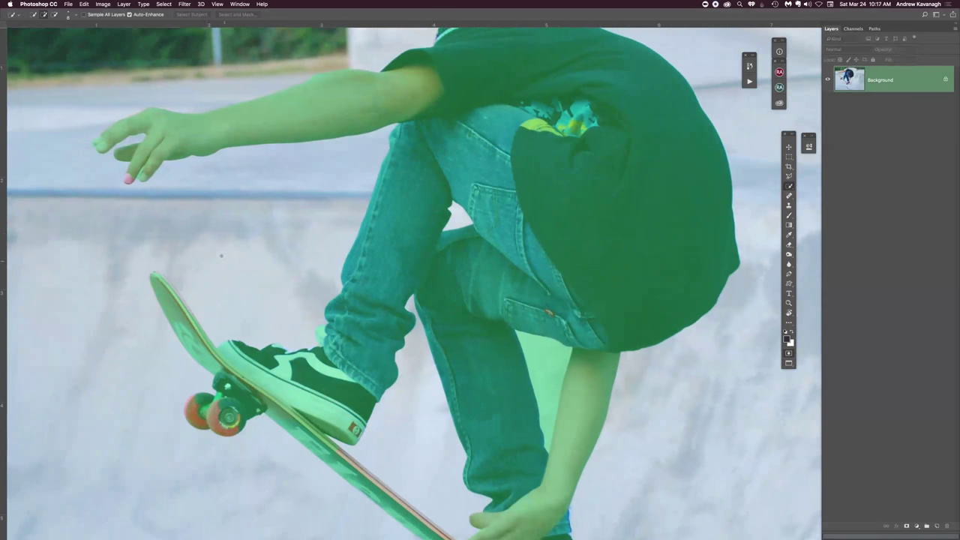
Step: Add the missing fingertip of the outstretched hand to the selection and recheck it in Quick Mask
key(q)
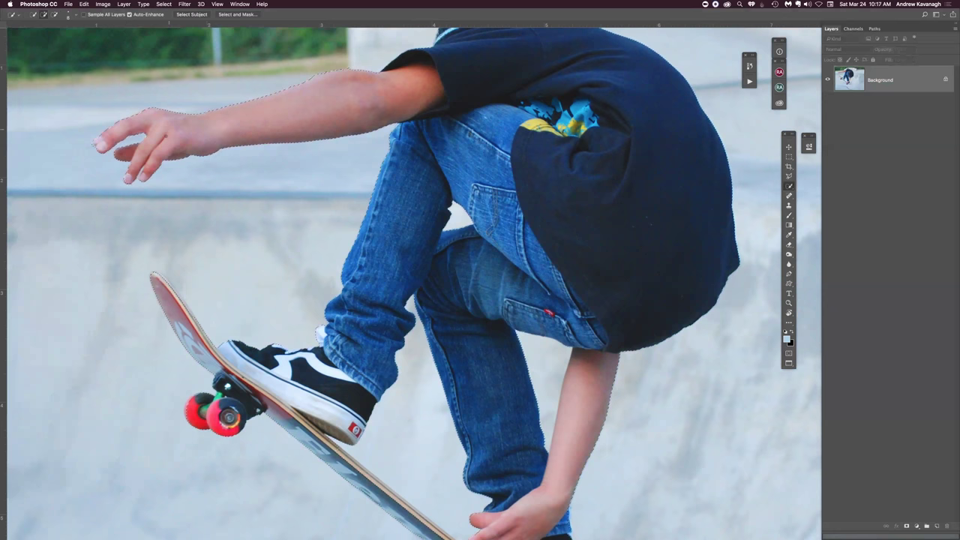
key(q)
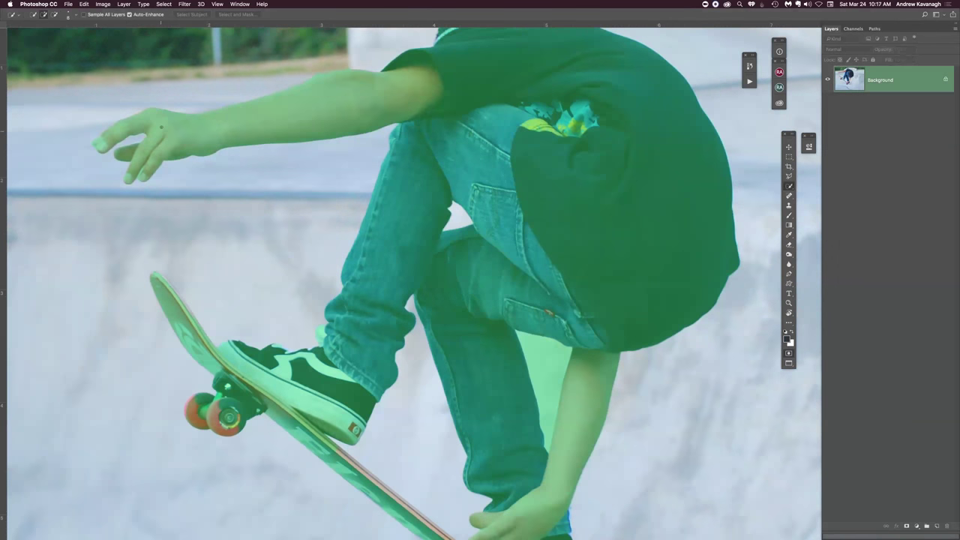
key(q)
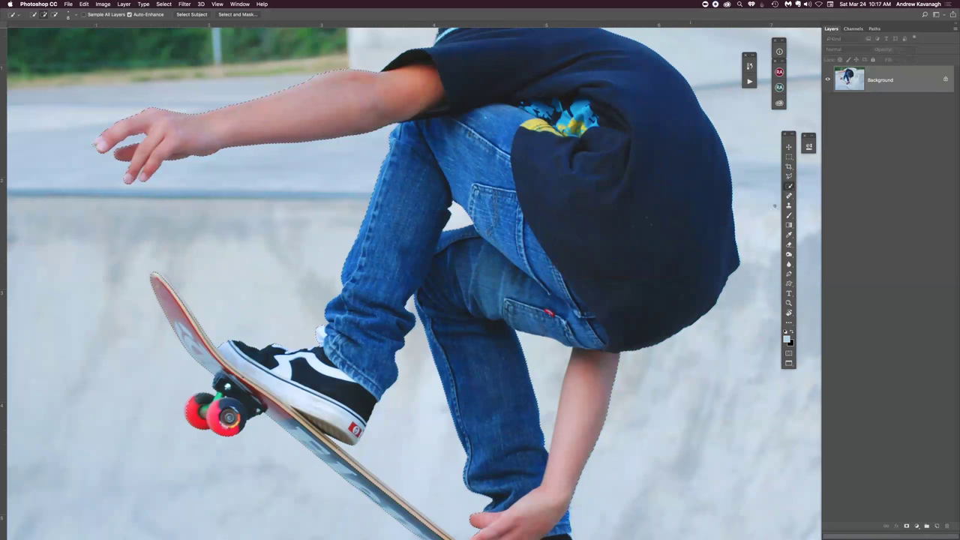
key(q)
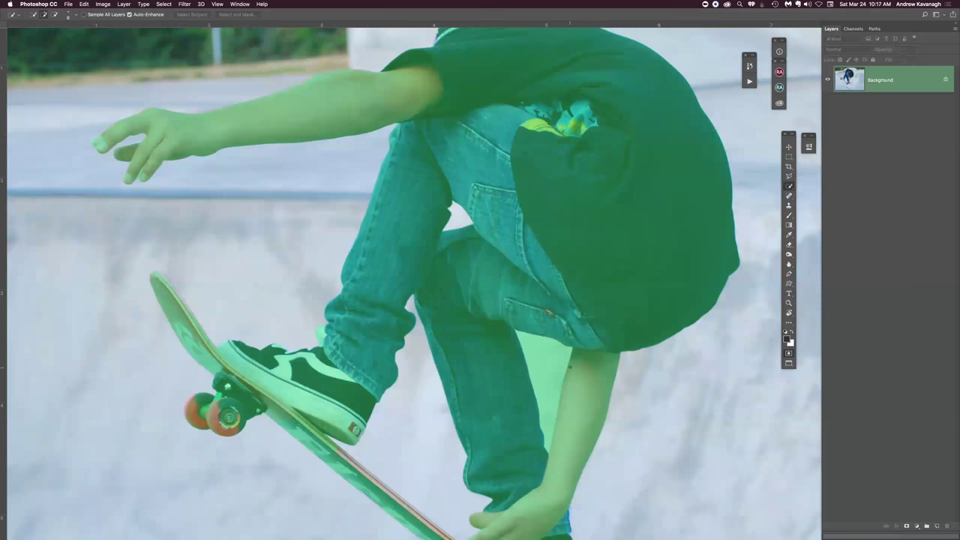
Step: Subtract the background gap between the lower arm and the rear leg from the selection and return to Quick Mask
key(q)
key(alt)
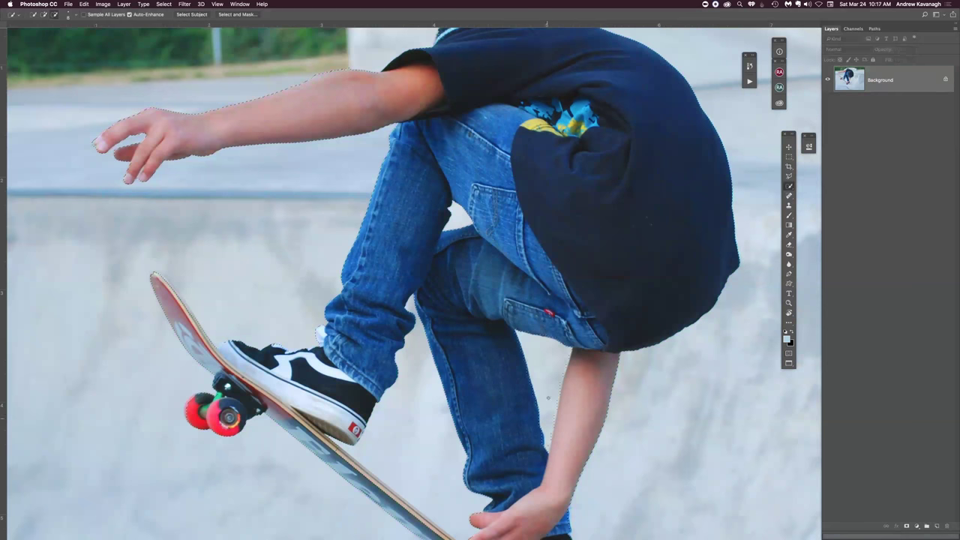
alt+click(549, 392)
key(q)
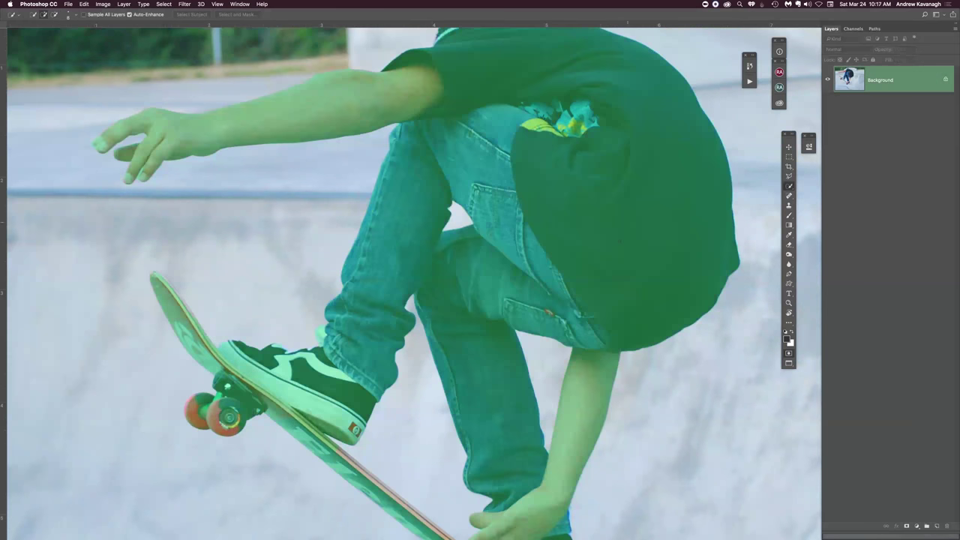
scroll(651, 263, up, 2)
scroll(650, 263, right, 2)
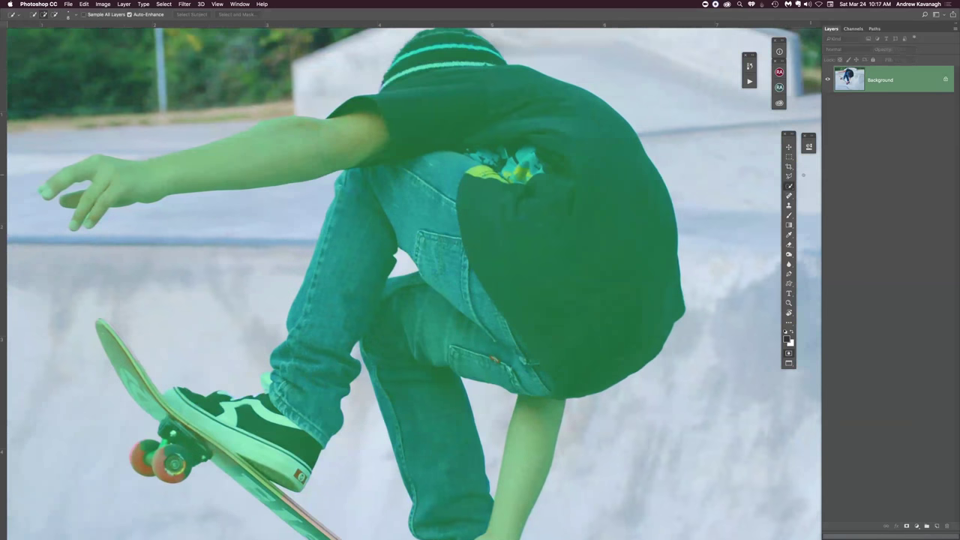
Step: Activate the Brush tool in Quick Mask and inspect the mask edges around the skateboarder's body and outstretched hand
click(788, 186)
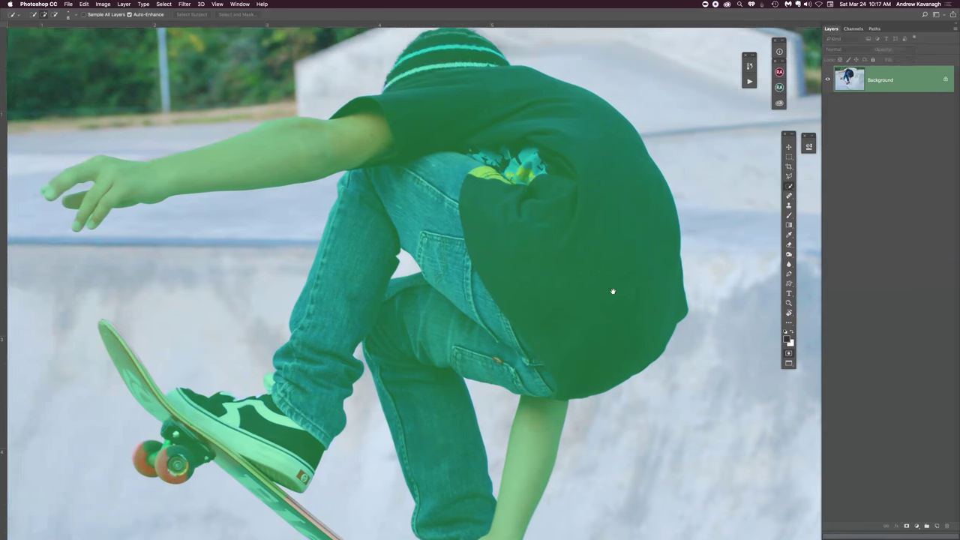
scroll(610, 289, down, 1)
scroll(610, 289, left, 2)
key(b)
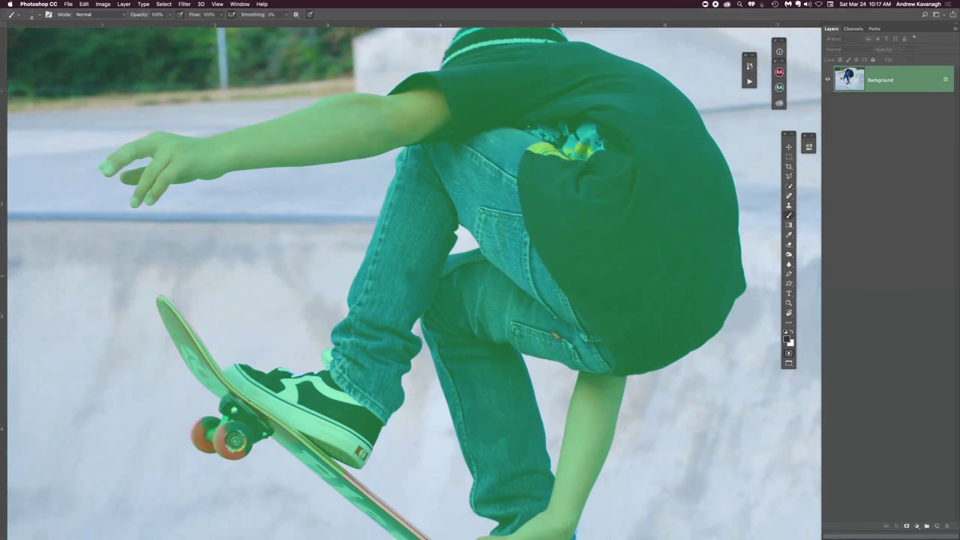
scroll(579, 330, up, 2)
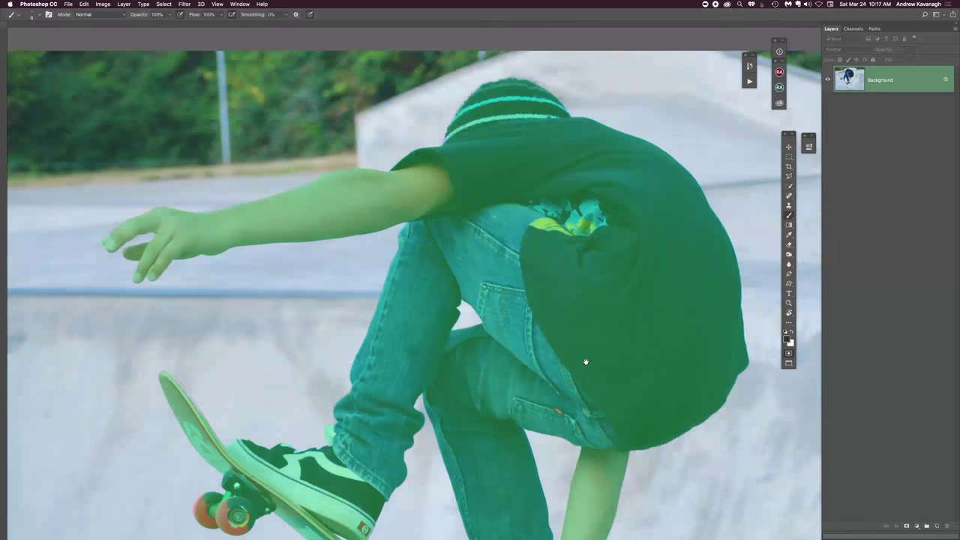
scroll(600, 353, left, 2)
scroll(634, 341, down, 1)
scroll(634, 341, left, 1)
scroll(375, 272, left, 2)
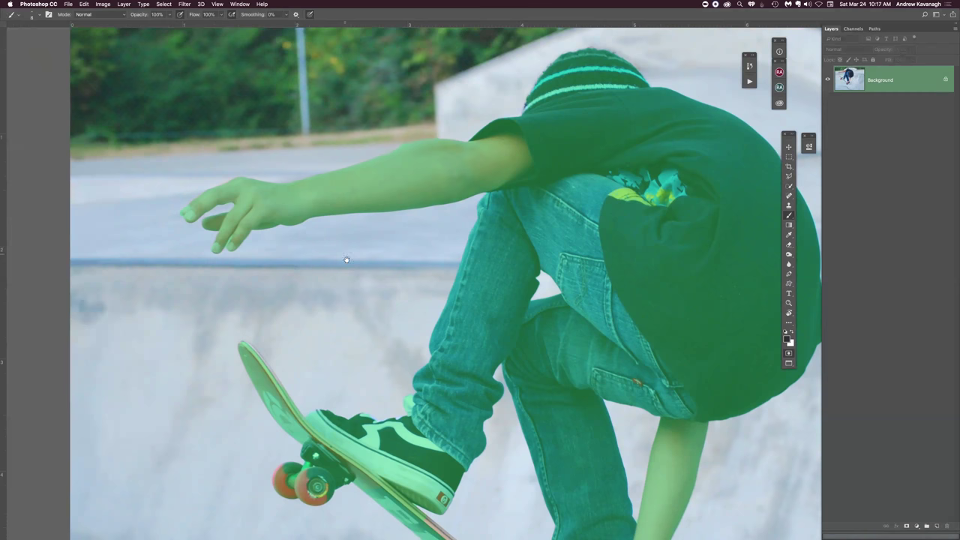
scroll(345, 259, down, 3)
scroll(345, 259, right, 3)
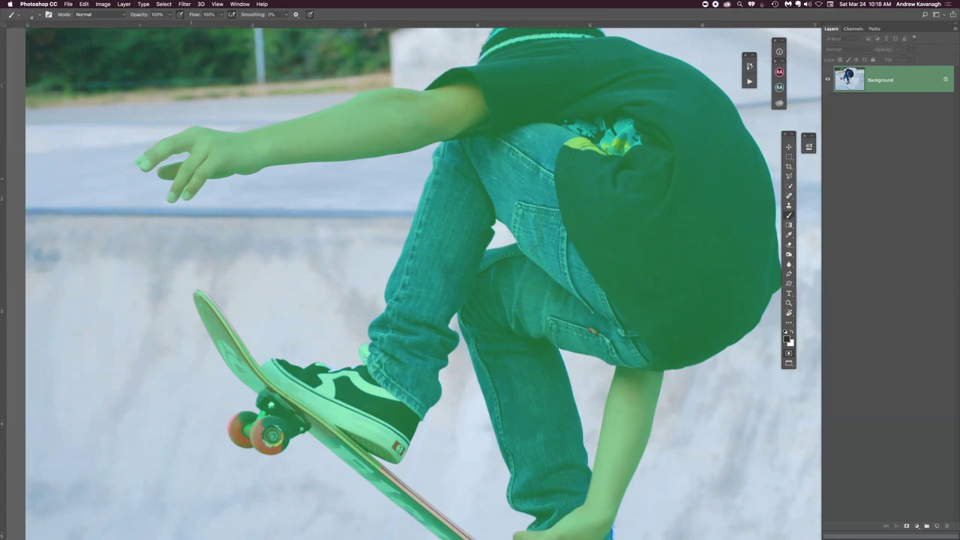
Step: Inspect the Quick Mask coverage around the legs, skateboard and gripping hand, and return to the selection outline
click(790, 331)
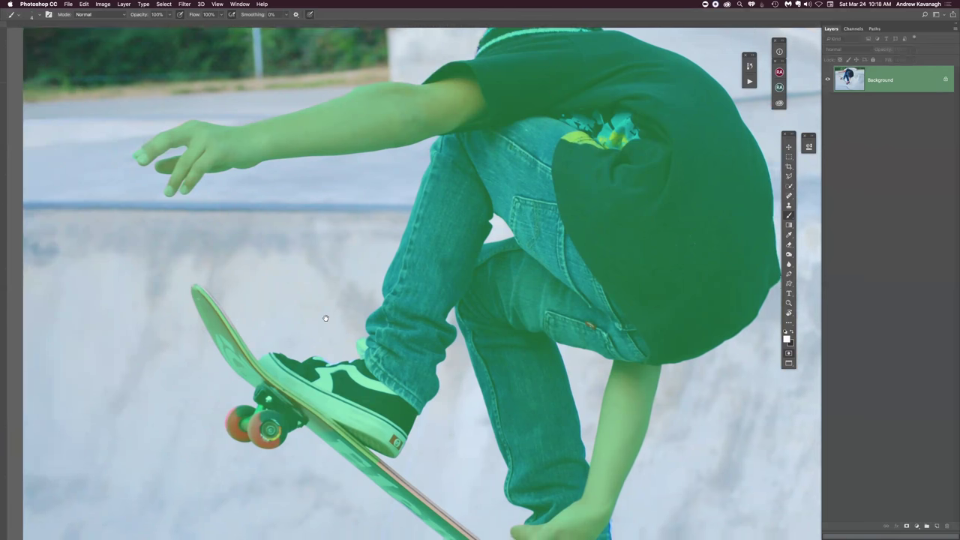
scroll(375, 330, down, 5)
scroll(375, 330, right, 4)
scroll(387, 302, down, 2)
scroll(387, 302, right, 1)
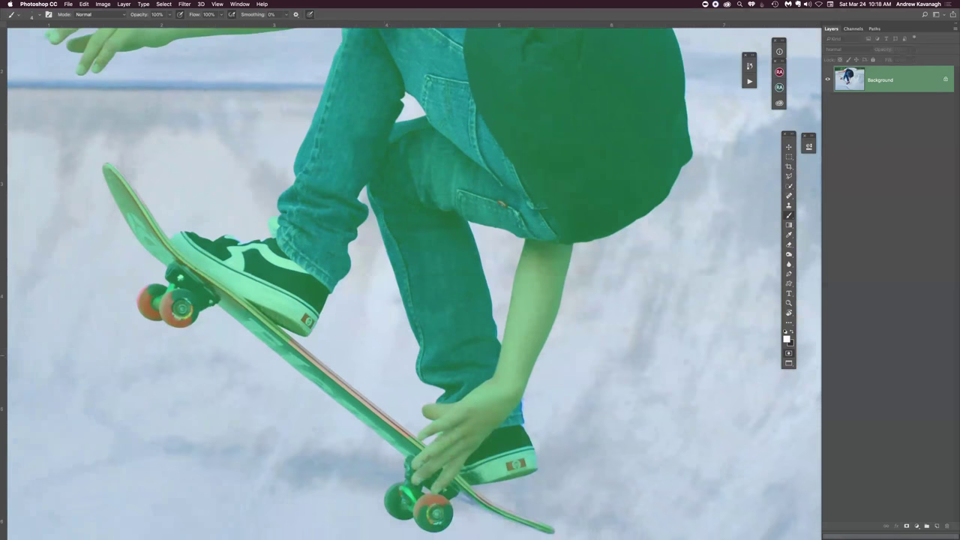
key(x)
key(x)
key(q)
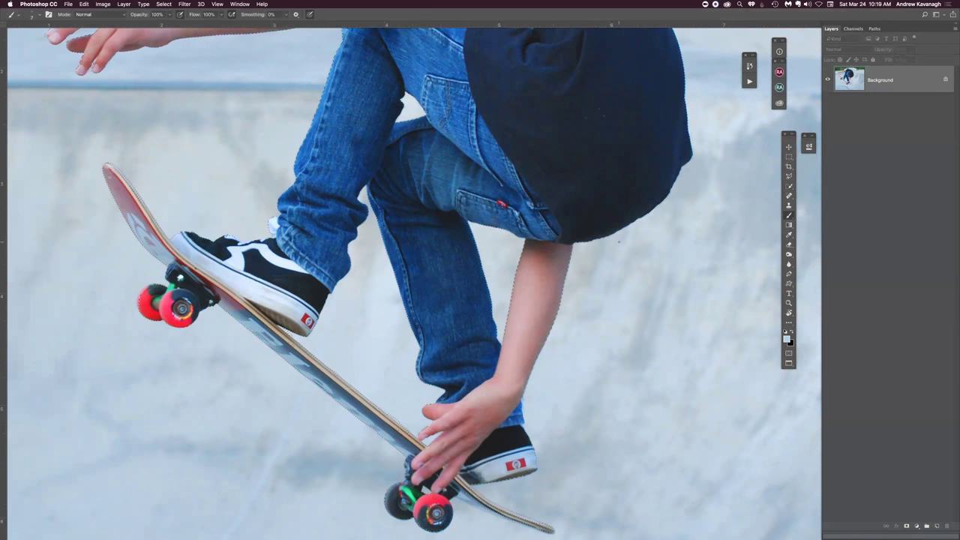
Step: Compare the Quick Mask overlay with the selection outline while viewing the whole skateboarder photo
key(super+0)
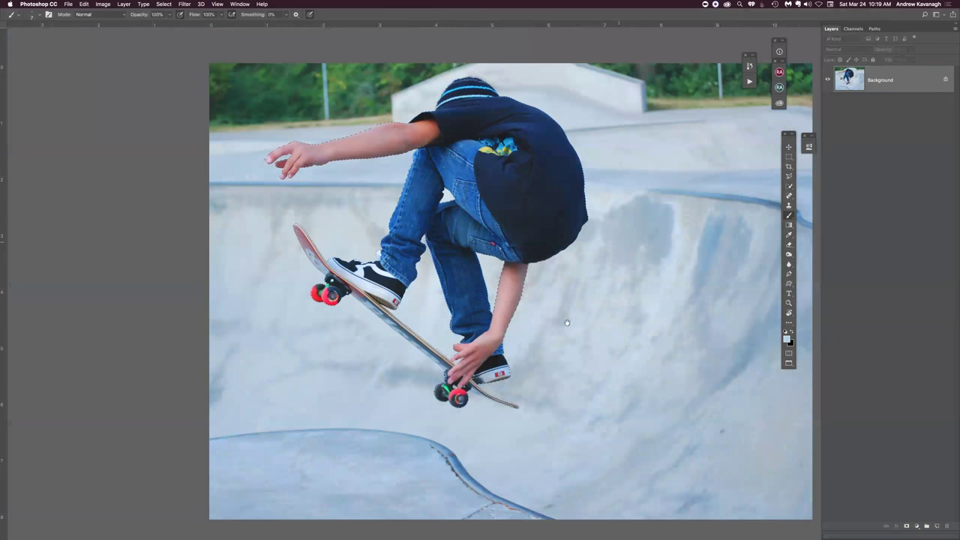
scroll(562, 338, up, 2)
scroll(562, 338, right, 2)
key(super+r)
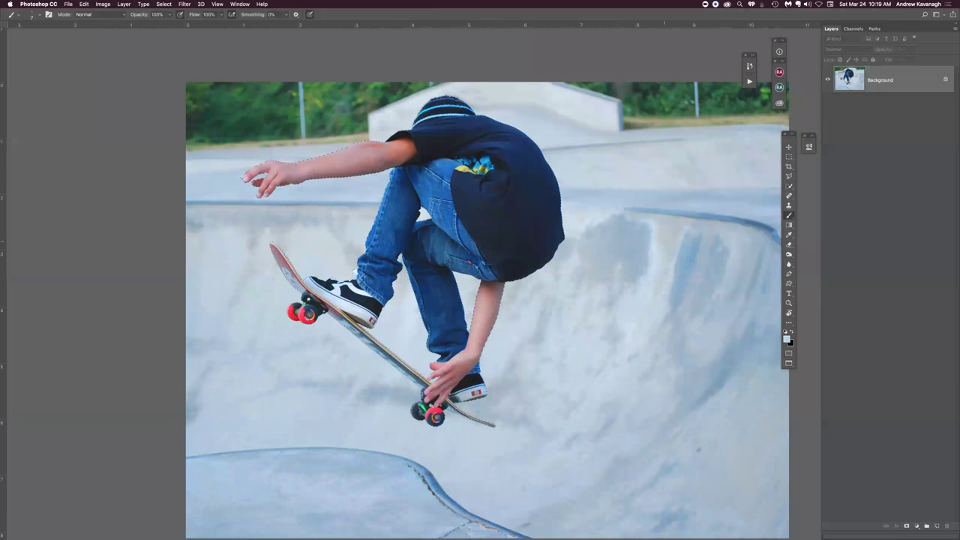
key(q)
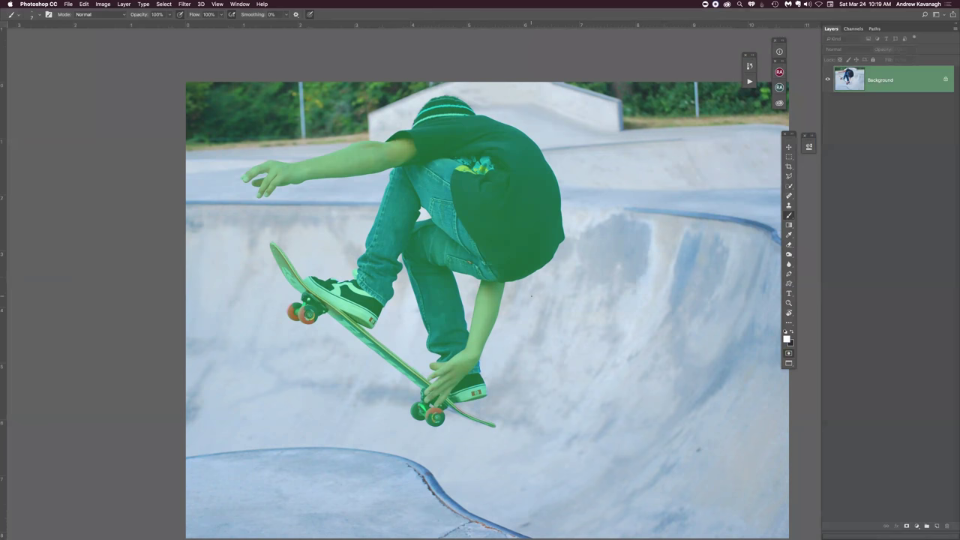
key(q)
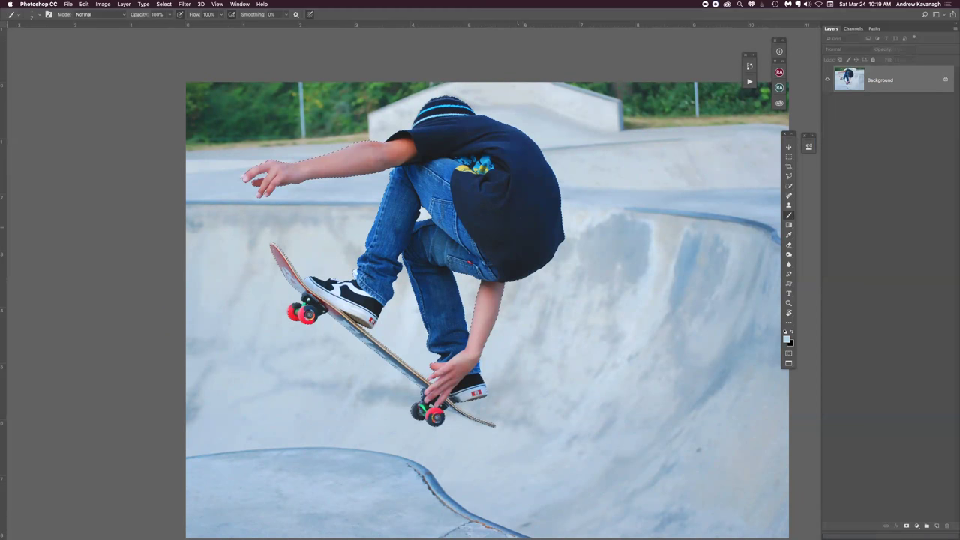
Step: Activate the Quick Selection tool and feather the skateboarder's selection
right_click(510, 223)
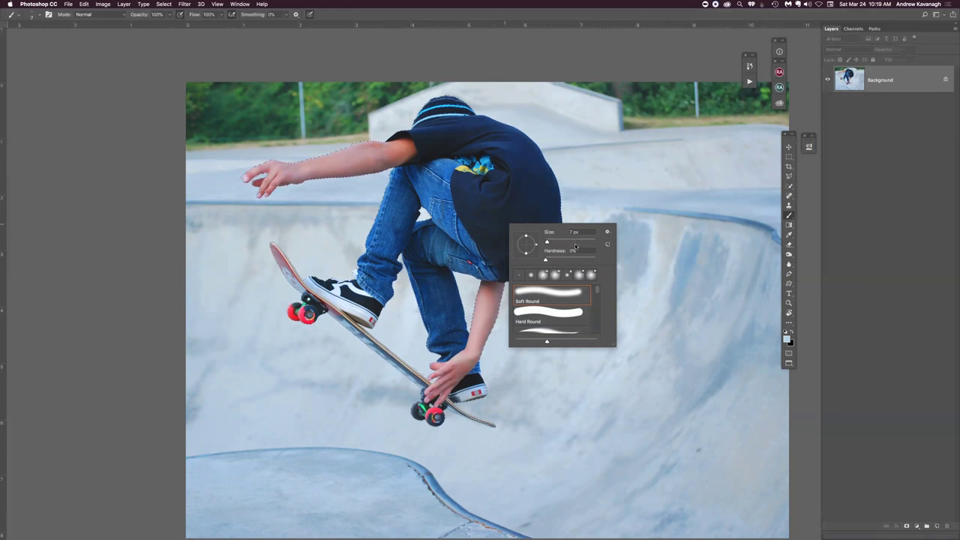
key(Escape)
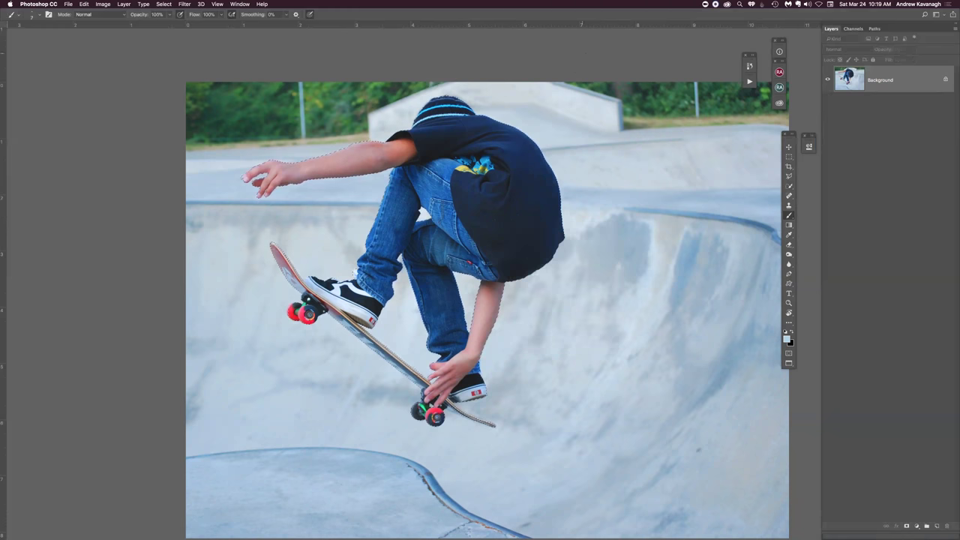
click(789, 186)
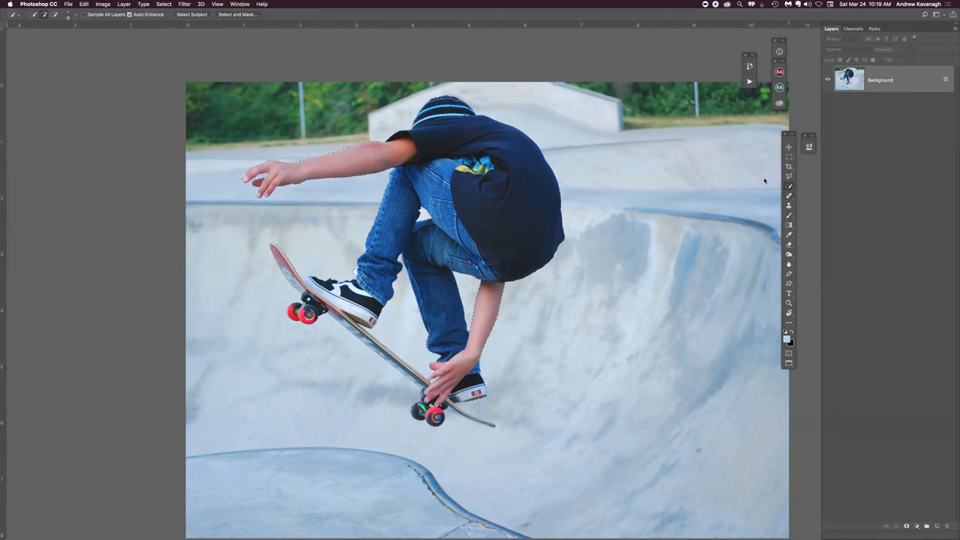
right_click(496, 210)
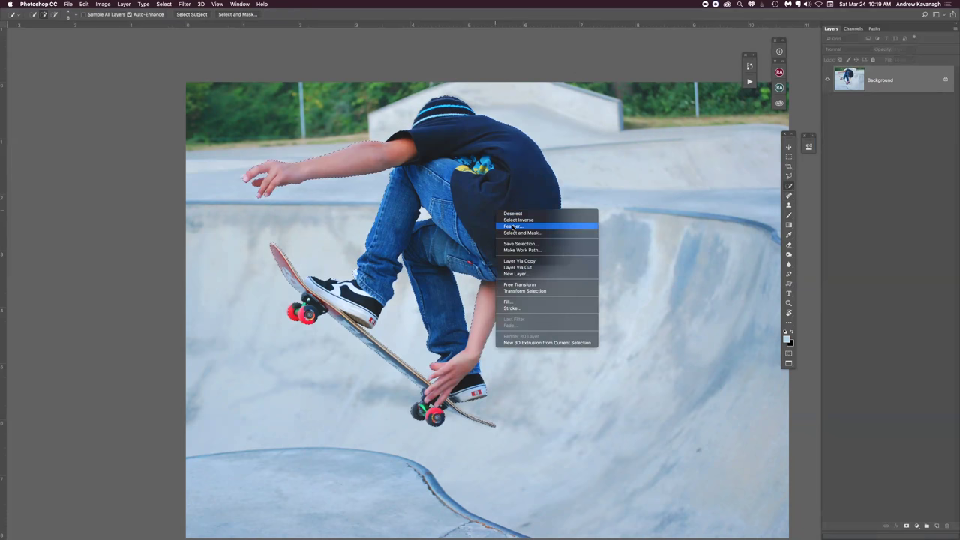
click(510, 227)
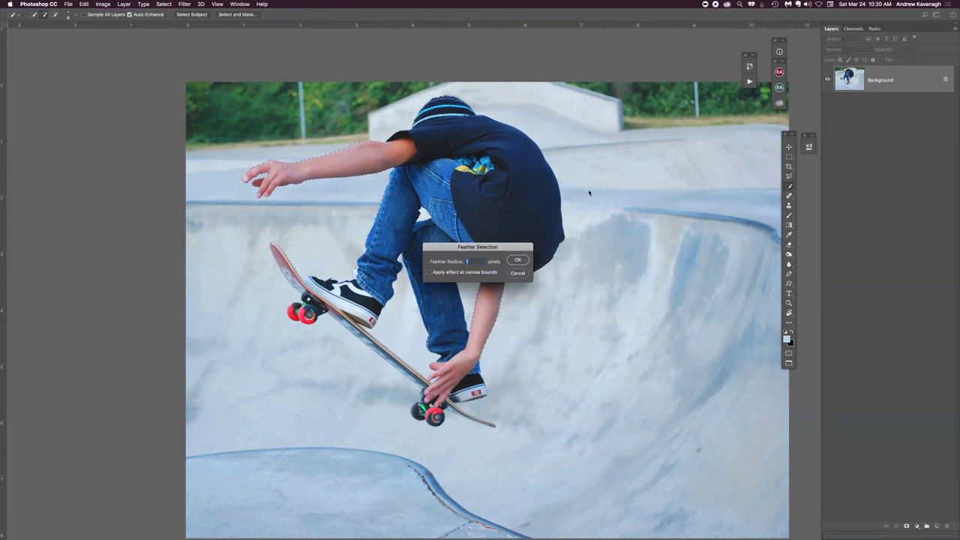
click(517, 259)
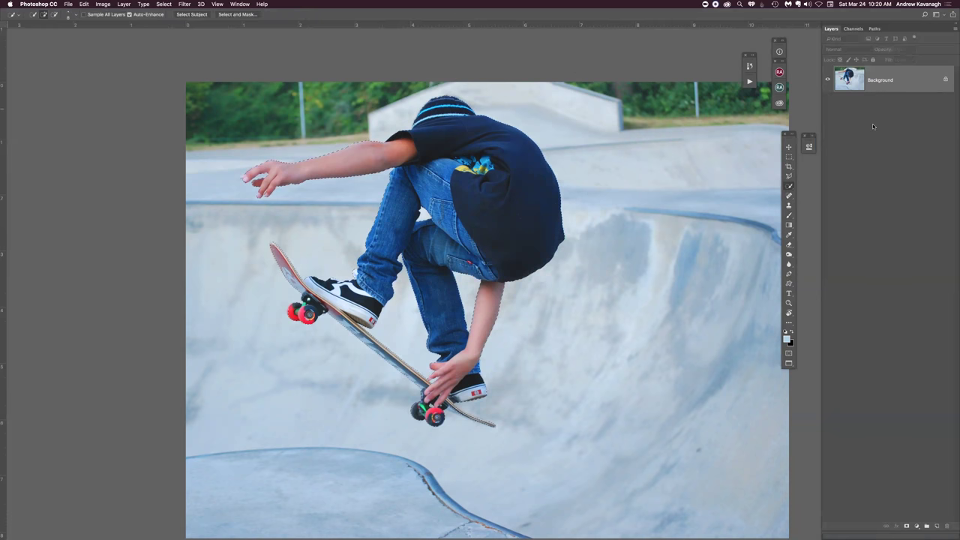
Step: Add a layer mask from the selection that hides the background around the skateboarder, and activate the Brush tool
alt+click(906, 527)
key(super+z)
click(906, 526)
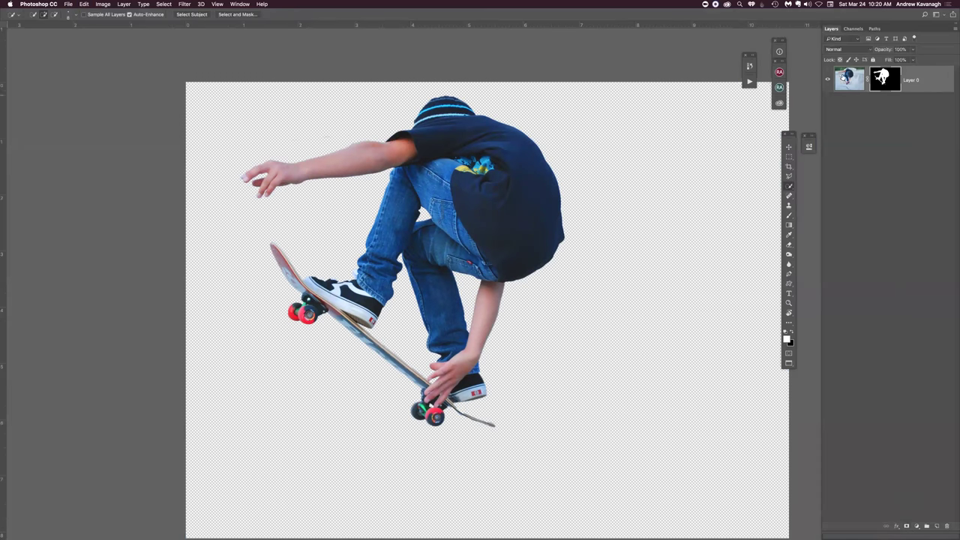
click(828, 80)
click(828, 80)
key(b)
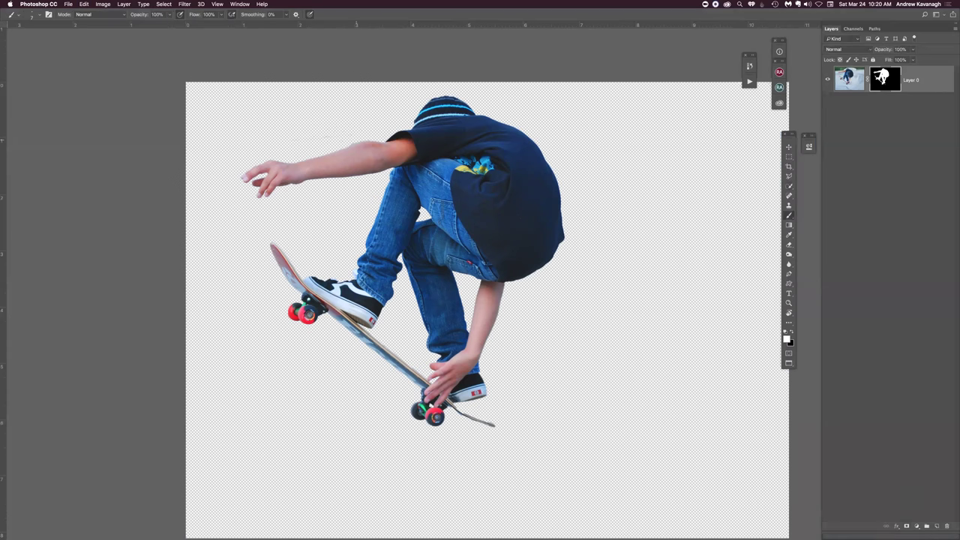
Step: Try revealing some background beside the skateboarder's back by painting white on the layer mask with a 40 px brush
key(x)
key(bracketright)
key(bracketright)
key(bracketright)
key(x)
key(x)
key(x)
key(x)
key(x)
mouse_move(584, 184)
mouse_down()
mouse_move(575, 201)
mouse_move(589, 233)
mouse_move(607, 224)
mouse_up()
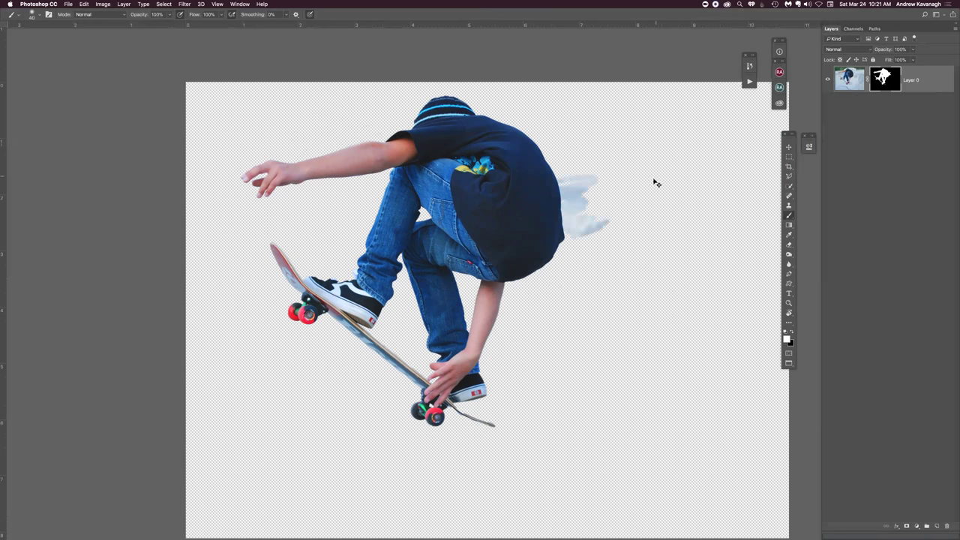
key(super+z)
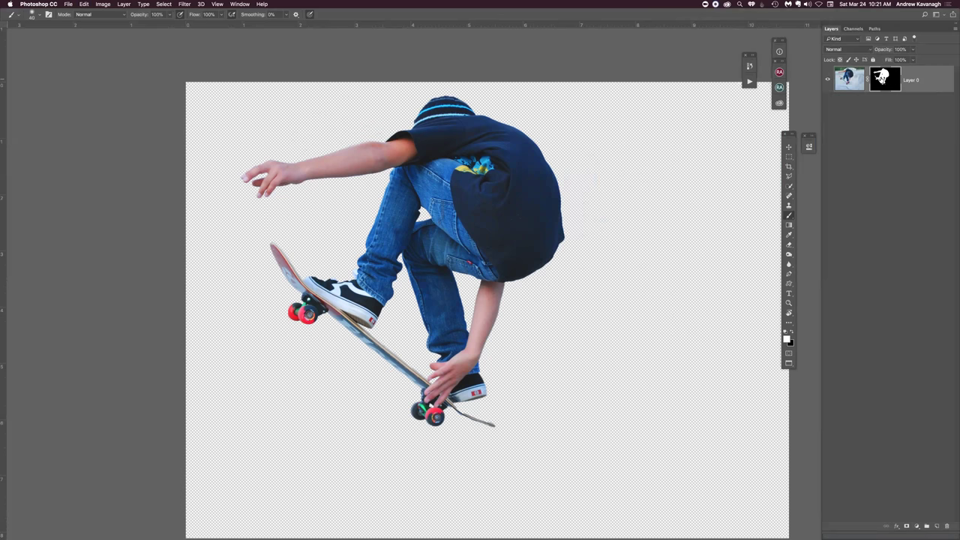
Step: Compare the cutout with the layer mask disabled and enabled, and view the black-and-white mask on its own
shift+click(884, 78)
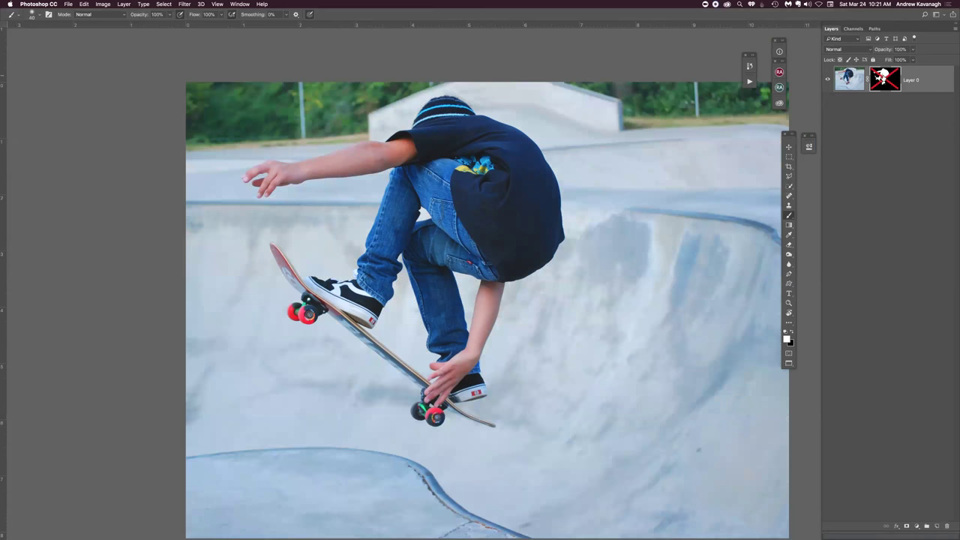
shift+click(883, 77)
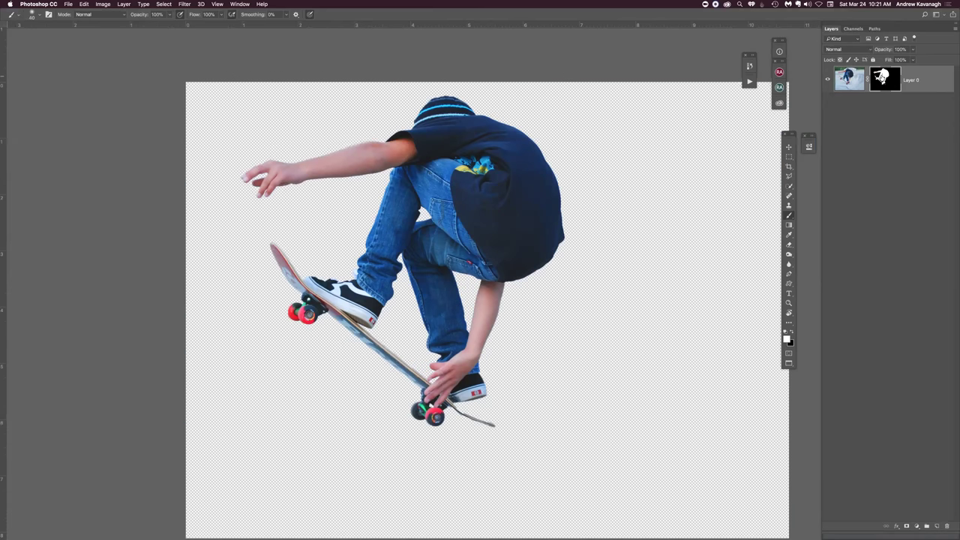
alt+click(883, 78)
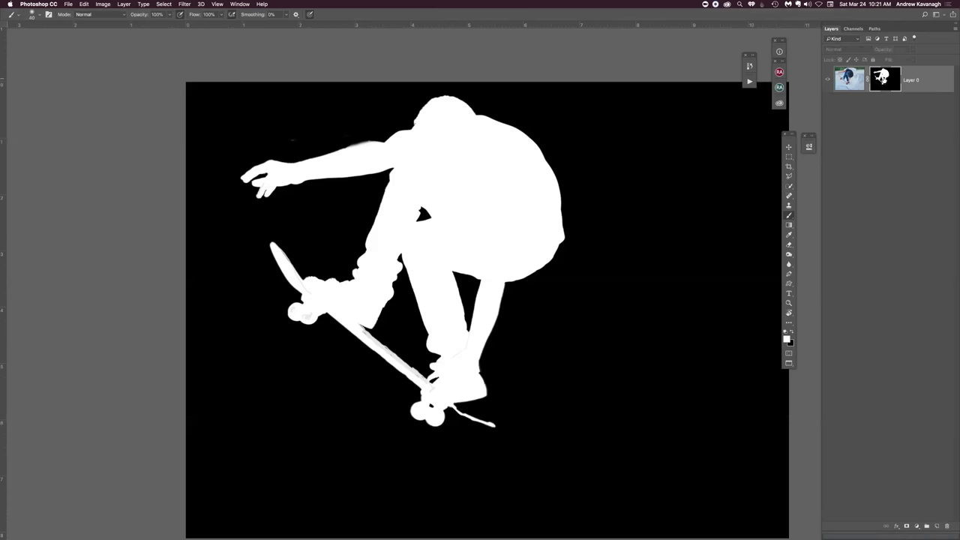
alt+click(882, 80)
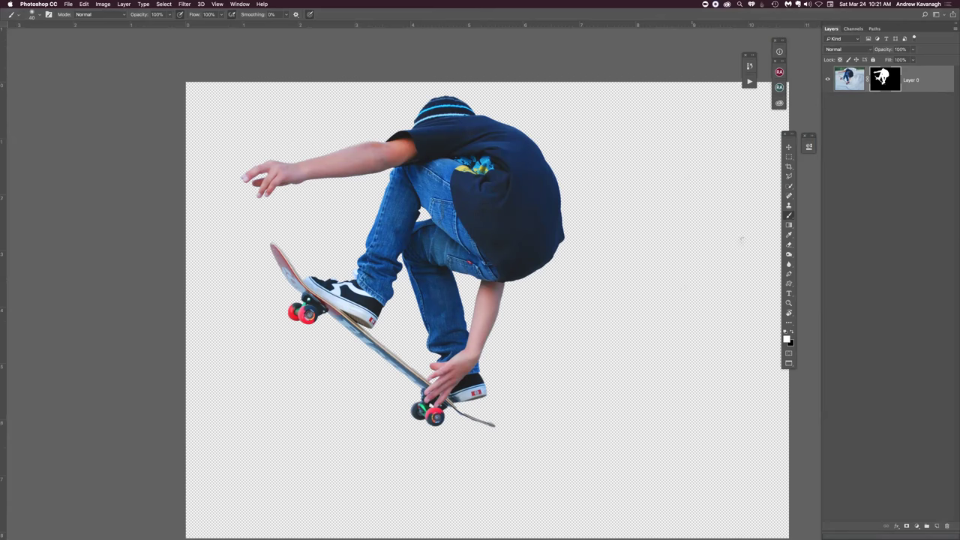
Step: Target the layer's image instead of its mask and view the cutout in each screen mode
click(792, 331)
click(852, 82)
key(super+minus)
key(super+minus)
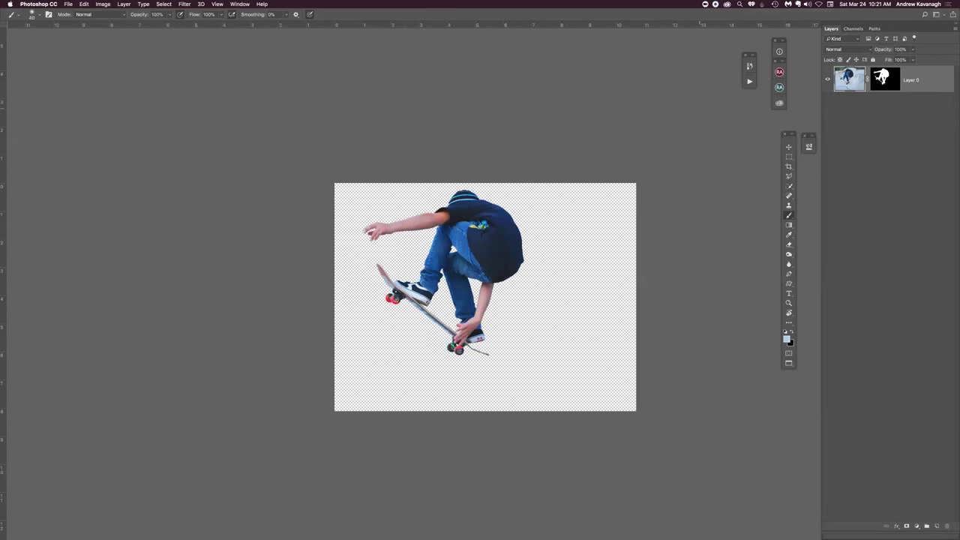
key(f)
key(f)
key(f)
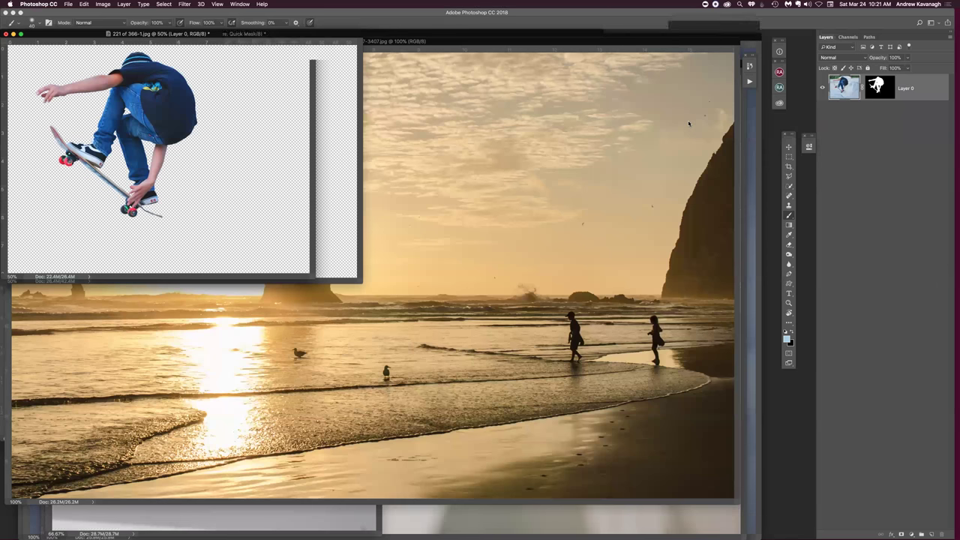
key(f)
key(super+0)
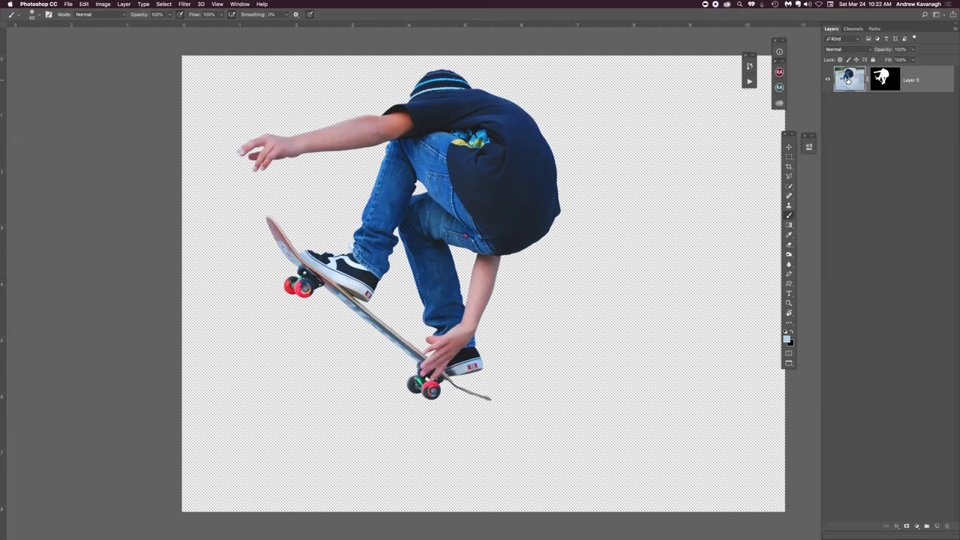
Step: Try painting light blue strokes across the skateboarder's shirt on the layer's image instead of its mask
click(883, 78)
double_click(846, 77)
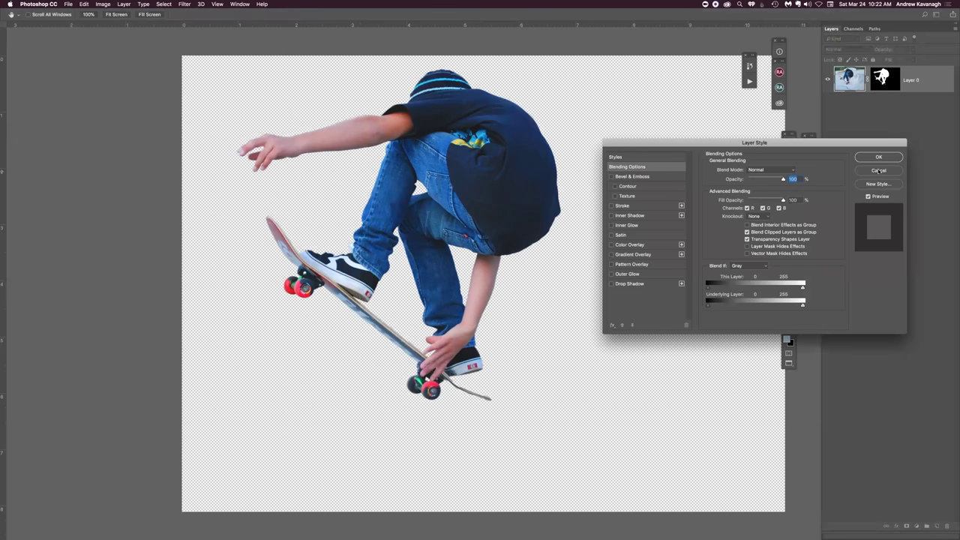
key(Escape)
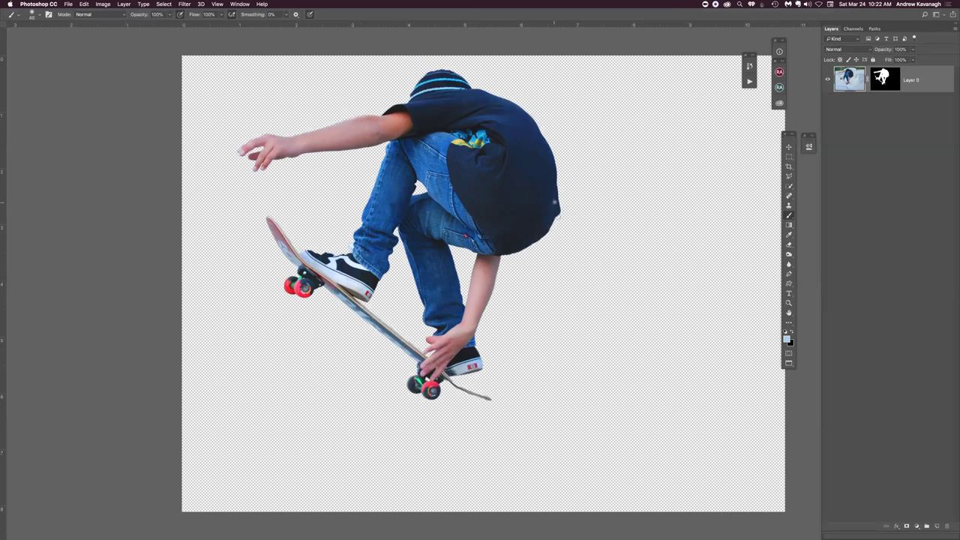
mouse_move(559, 204)
mouse_down()
mouse_move(480, 183)
mouse_move(510, 218)
mouse_up()
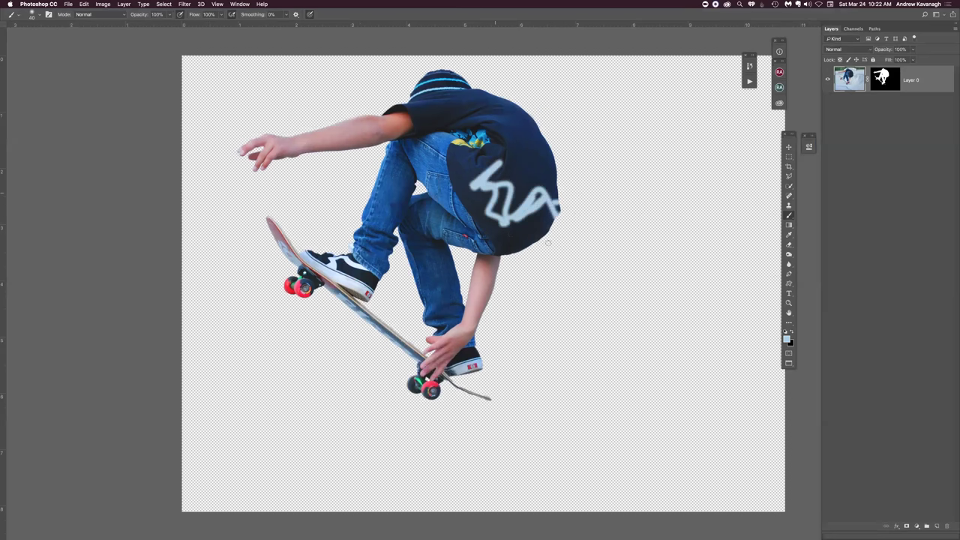
key(super+z)
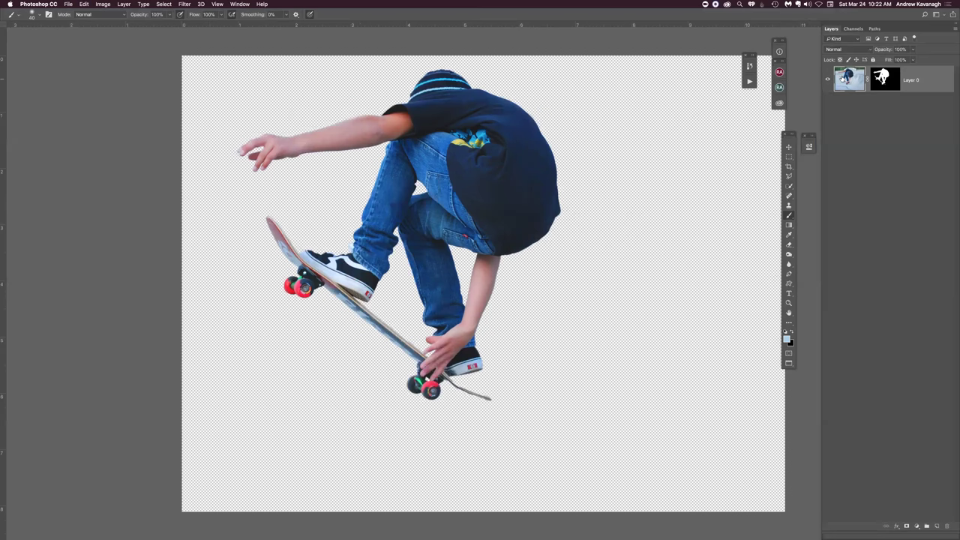
Step: Try painting a brush stroke over the skateboarder's shirt on the layer mask
click(880, 78)
mouse_move(534, 178)
mouse_down()
mouse_move(525, 217)
mouse_move(501, 214)
mouse_move(513, 243)
mouse_up()
key(super+z)
Step: Set black as the mask's painting color and examine the cutout edges around the legs, hand and skateboard
click(792, 332)
key(x)
key(super+equal)
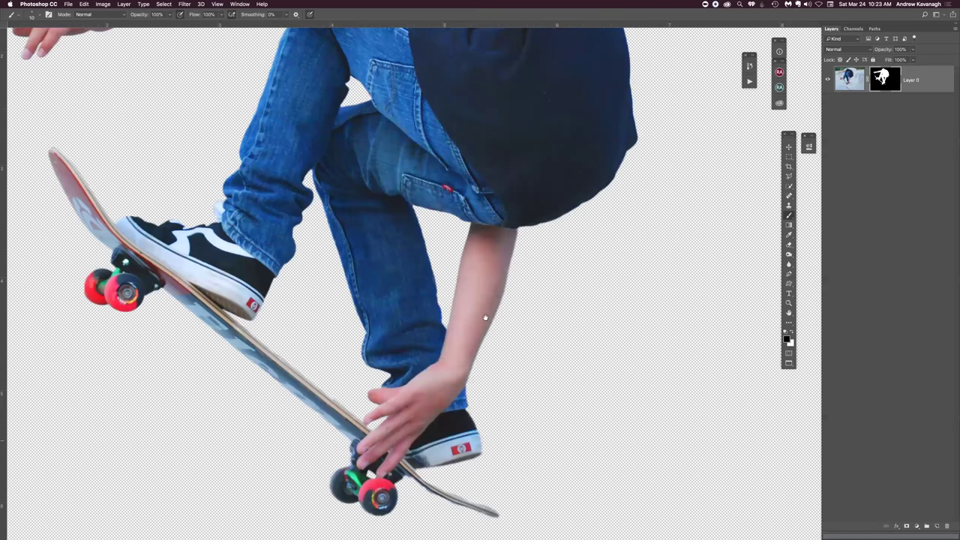
scroll(485, 318, down, 5)
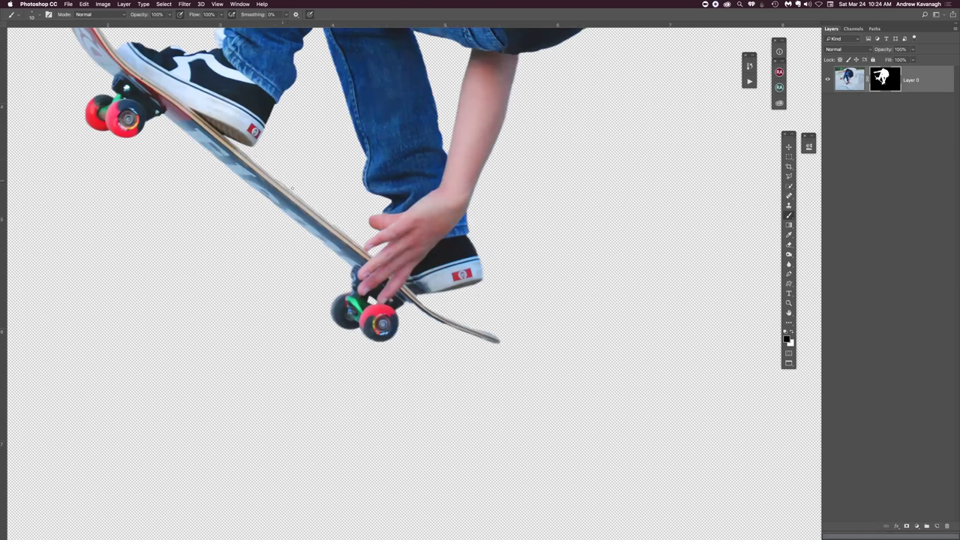
key(super+minus)
key(super+minus)
key(super+minus)
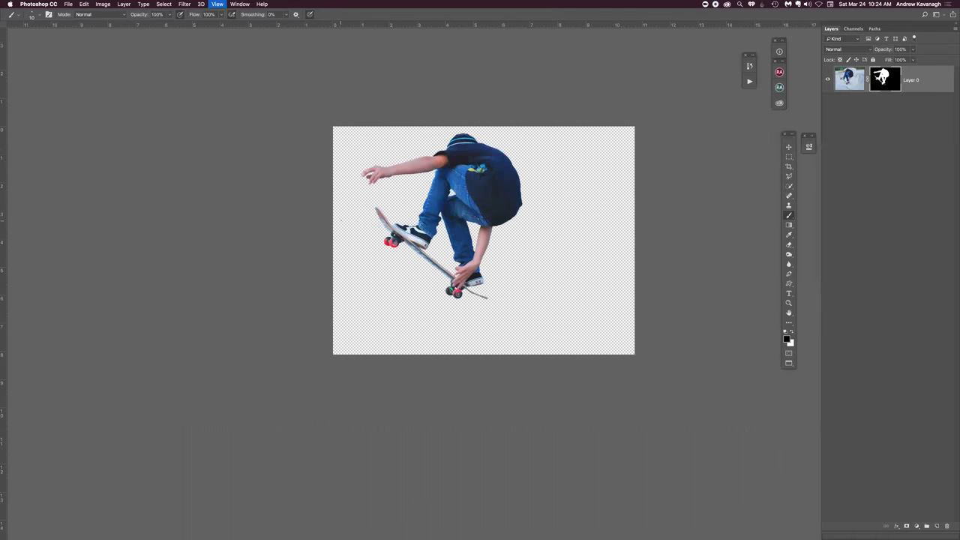
Step: Return to floating windows, move the skateboarder document off the jumping figures, and switch to the seagull photo
key(super+equal)
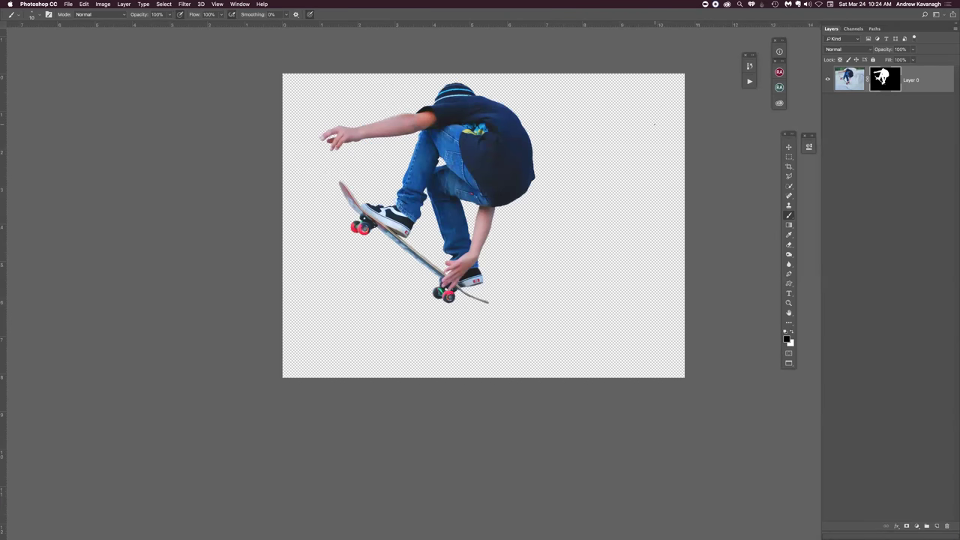
key(f)
key(f)
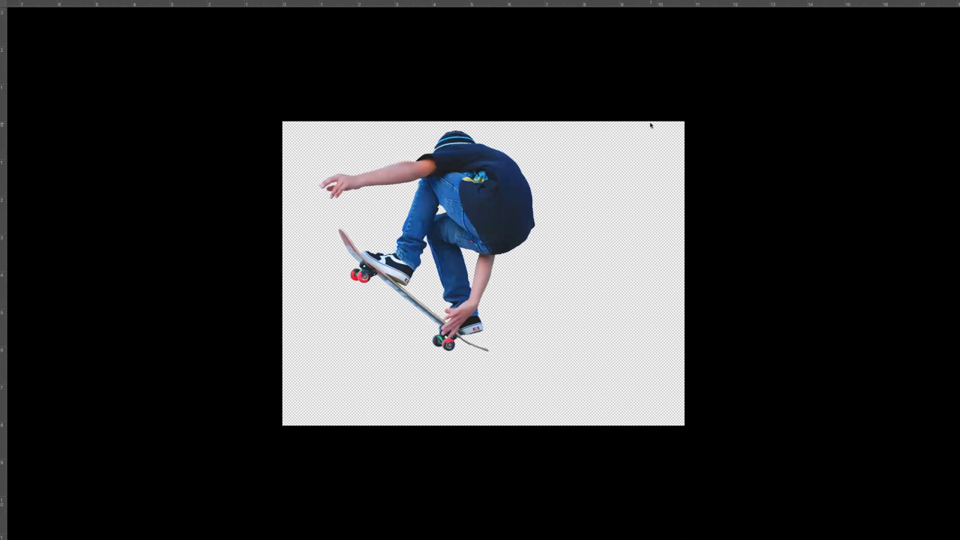
key(f)
drag(135, 35, 464, 100)
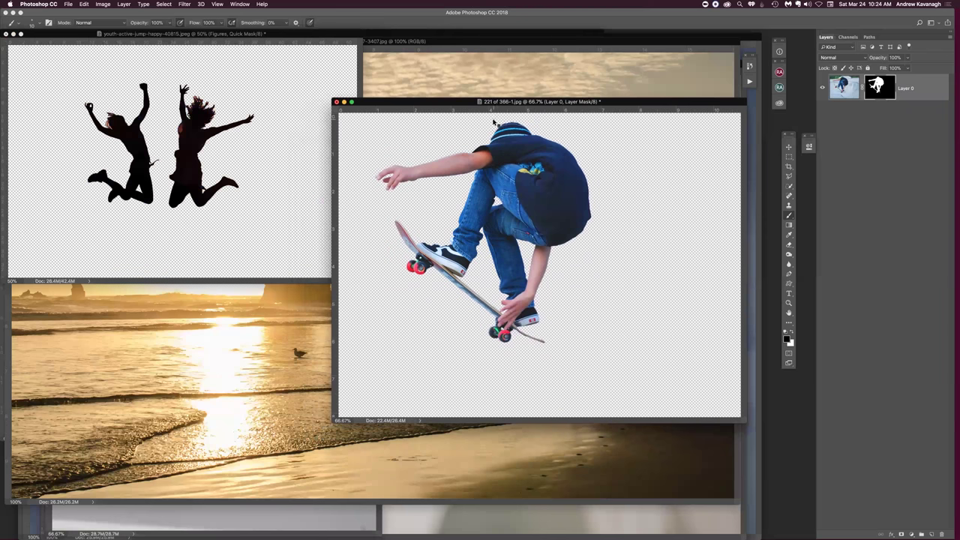
key(ctrl+Tab)
key(ctrl+Tab)
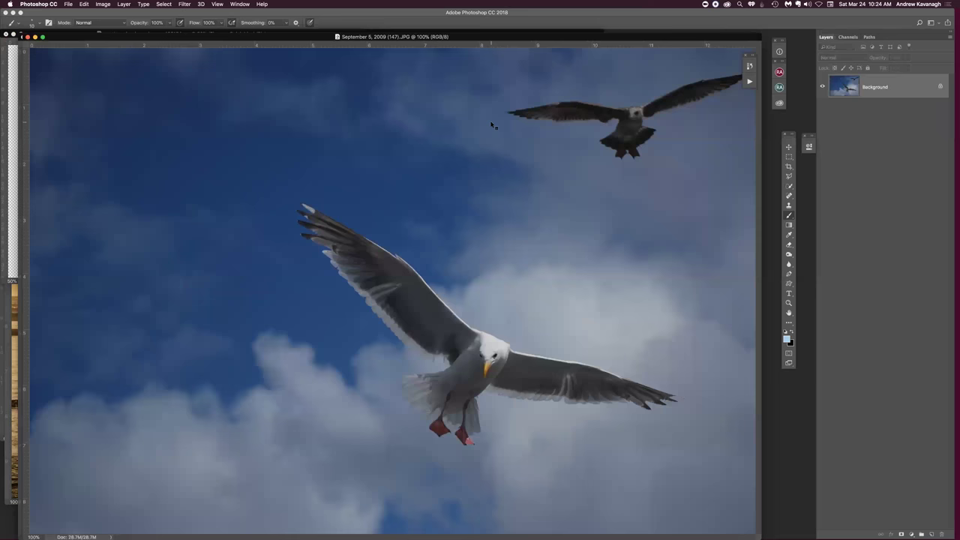
Step: Bring up the sunset beach photo and place the skateboarder document 221 of 366-1.jpg in front of it
key(ctrl+Tab)
key(ctrl+Tab)
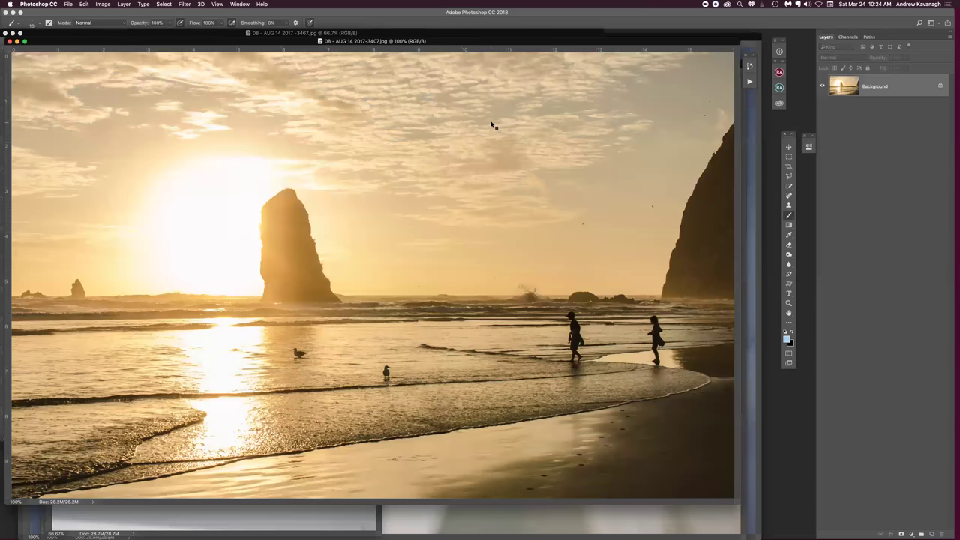
drag(535, 42, 518, 56)
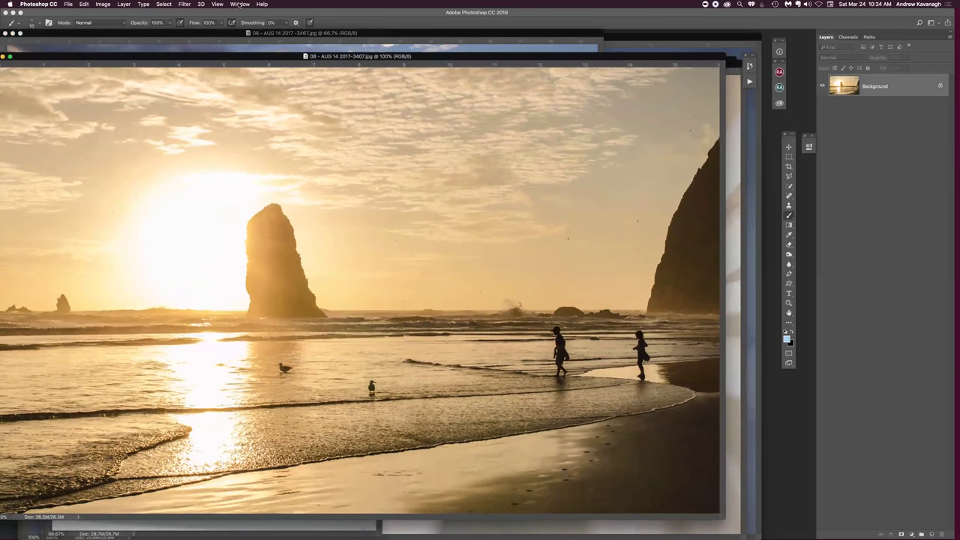
click(241, 5)
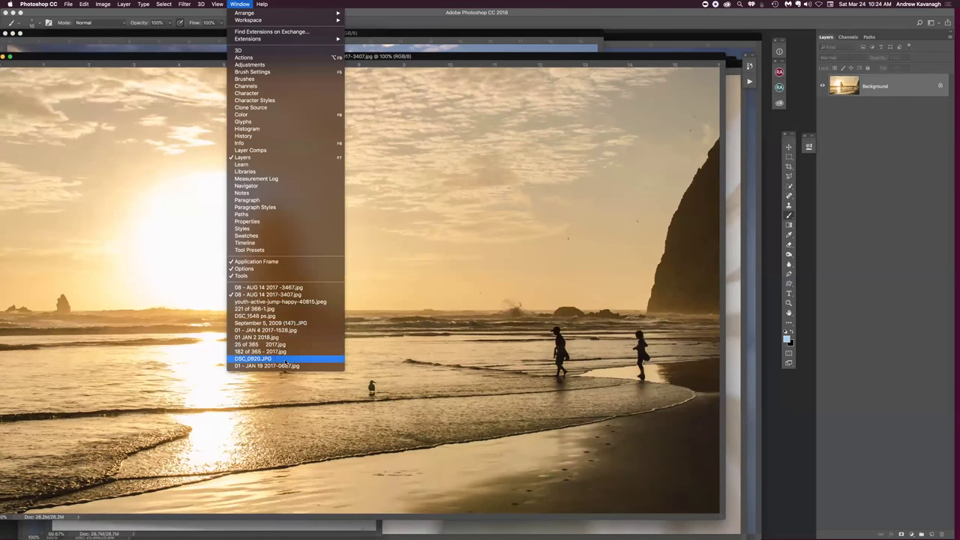
click(271, 310)
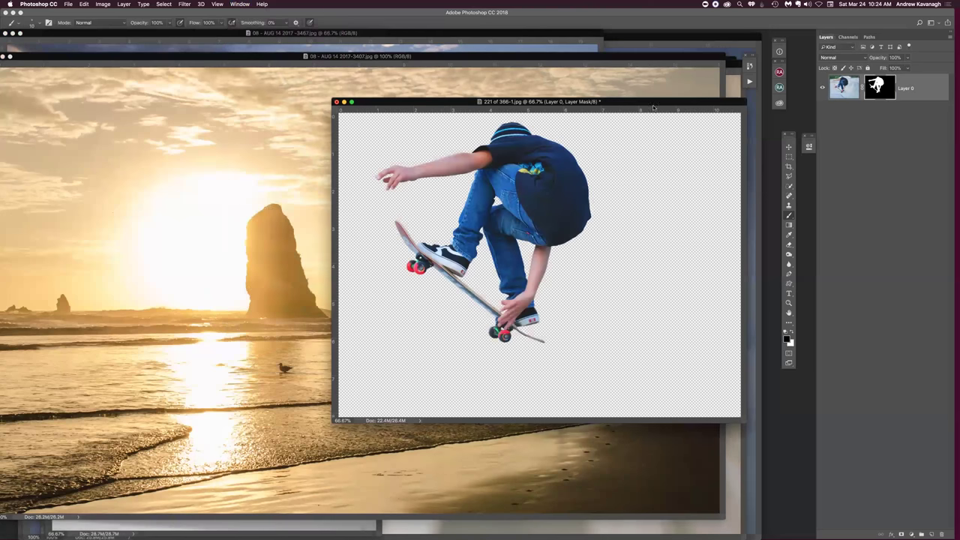
drag(640, 101, 607, 109)
Step: Copy the masked skateboarder layer into the sunset beach photo with the Move tool and display the composite in full-screen mode
click(787, 146)
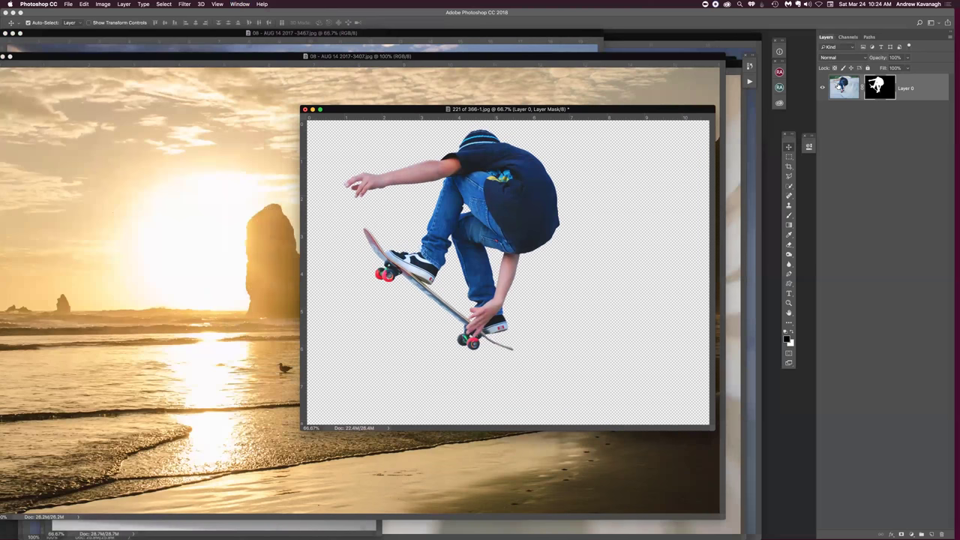
click(835, 87)
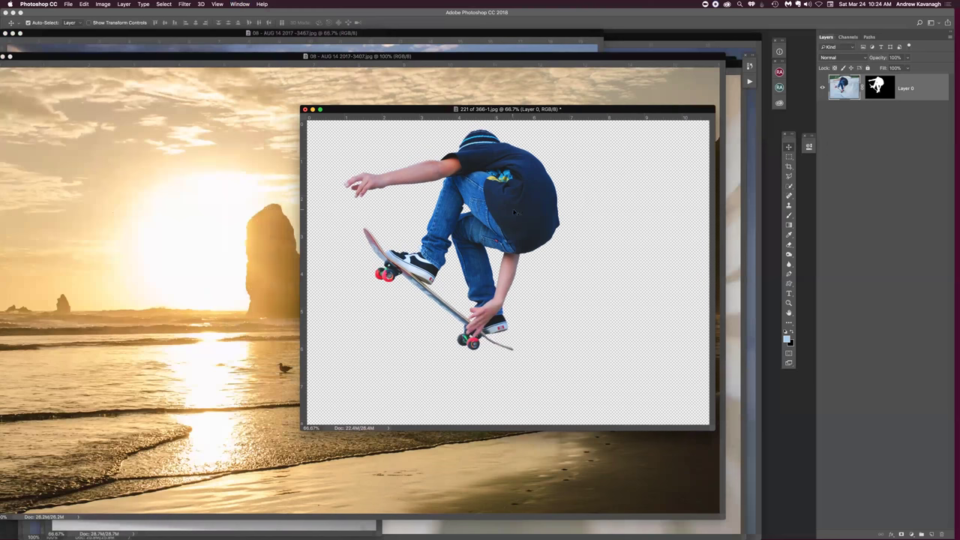
drag(499, 213, 469, 228)
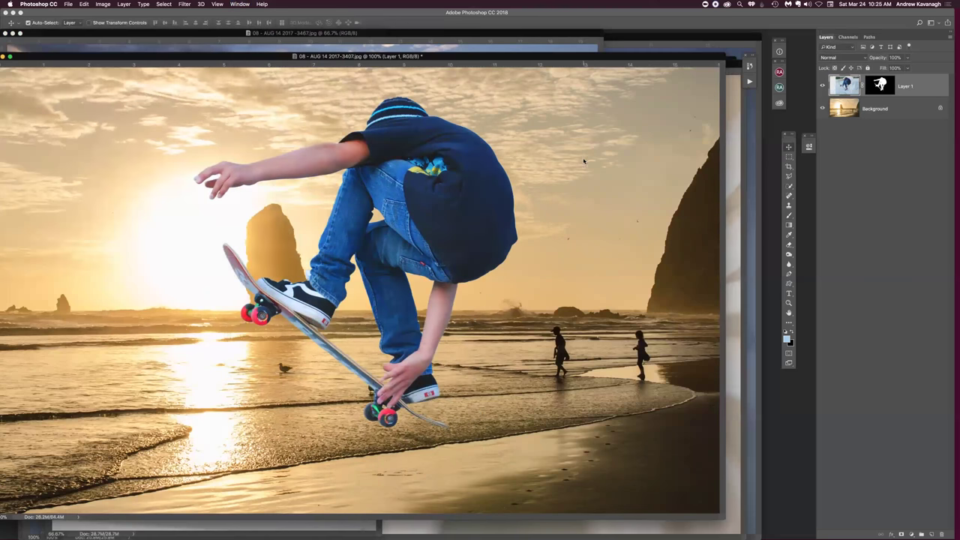
key(f)
key(super+minus)
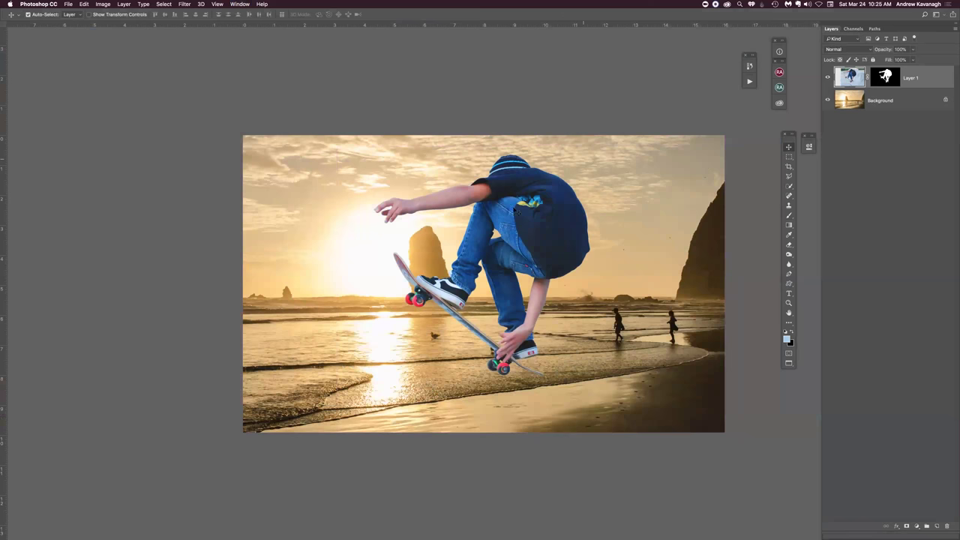
drag(564, 271, 509, 258)
key(super+r)
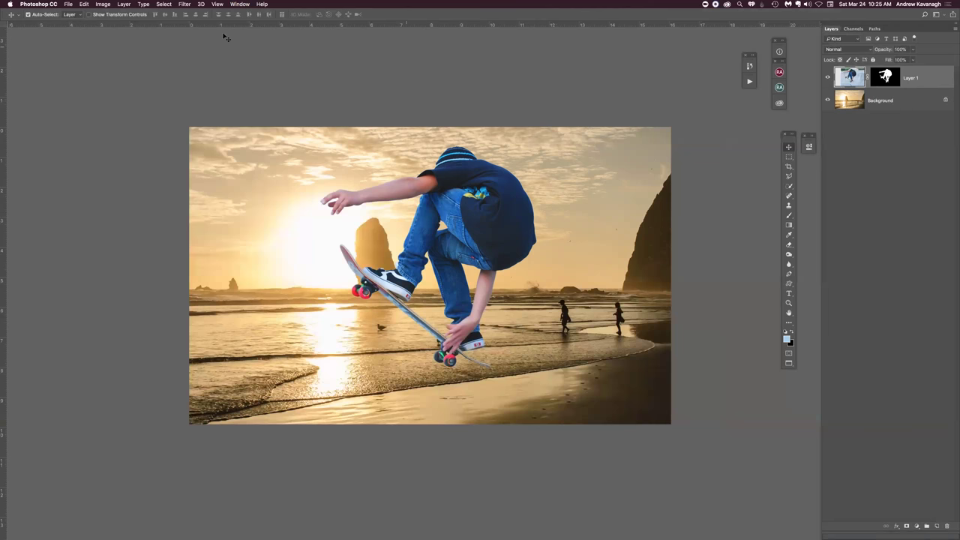
Step: Apply the layer mask permanently to the skateboarder layer and check the layer by toggling its visibility
click(123, 4)
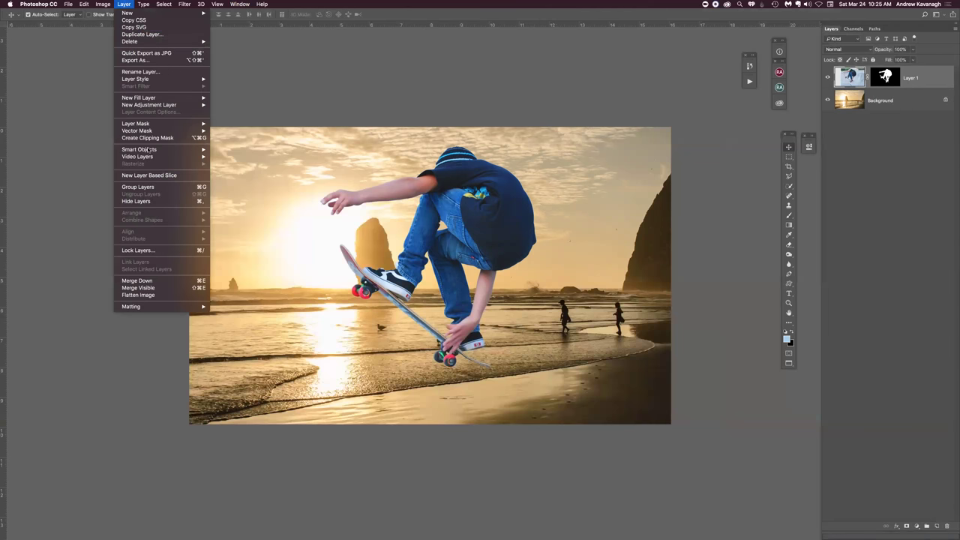
mouse_move(151, 125)
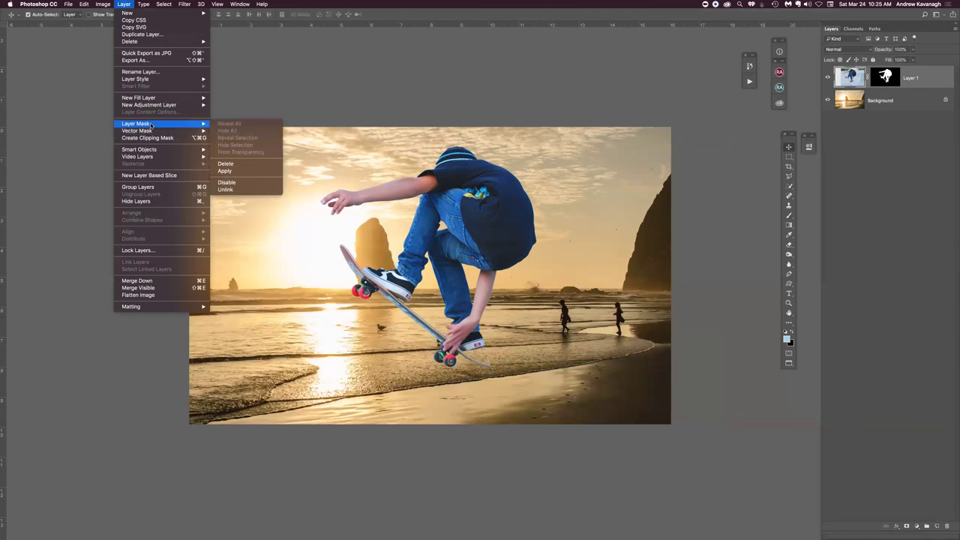
click(224, 172)
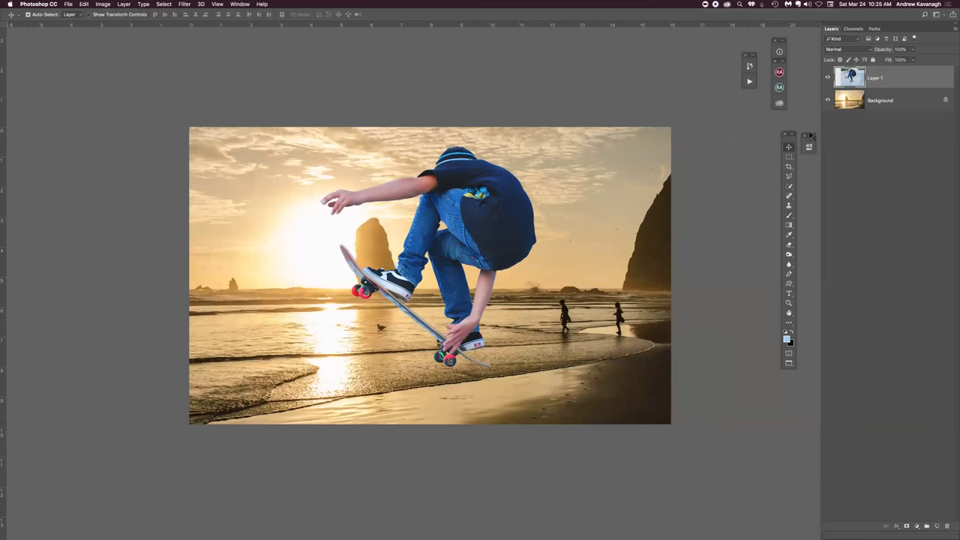
click(828, 78)
click(828, 78)
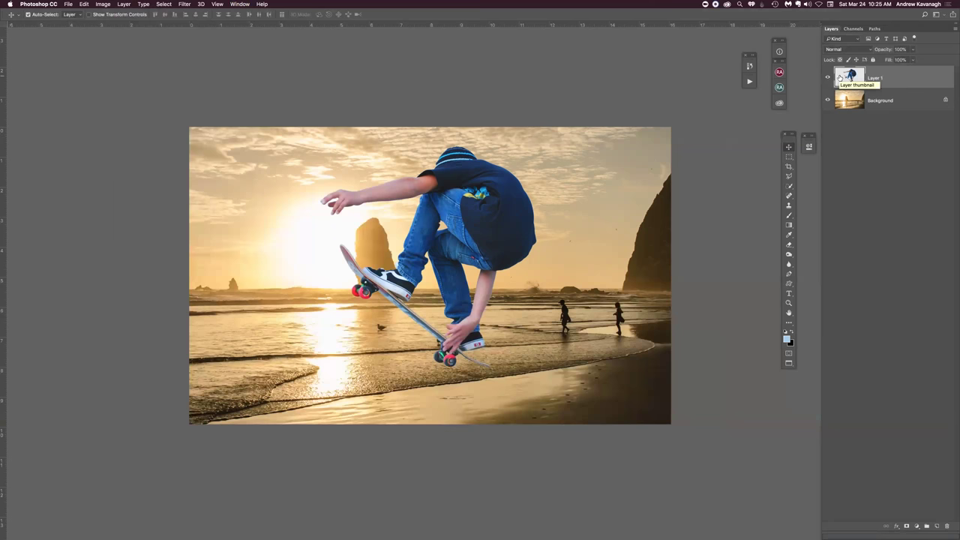
Step: Duplicate the skateboarder layer, hide the original, and move the copy over the sun
key(super)
key(super+j)
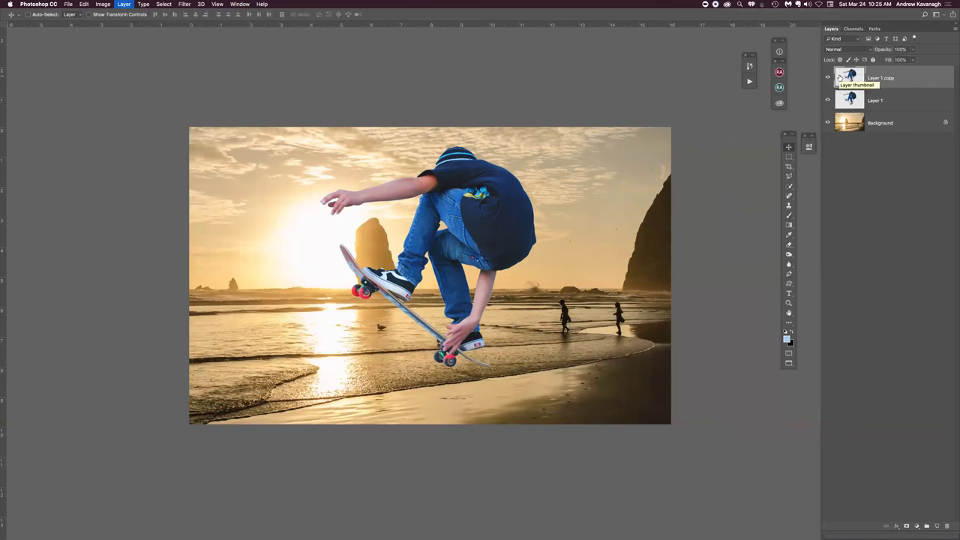
click(828, 99)
drag(534, 240, 431, 260)
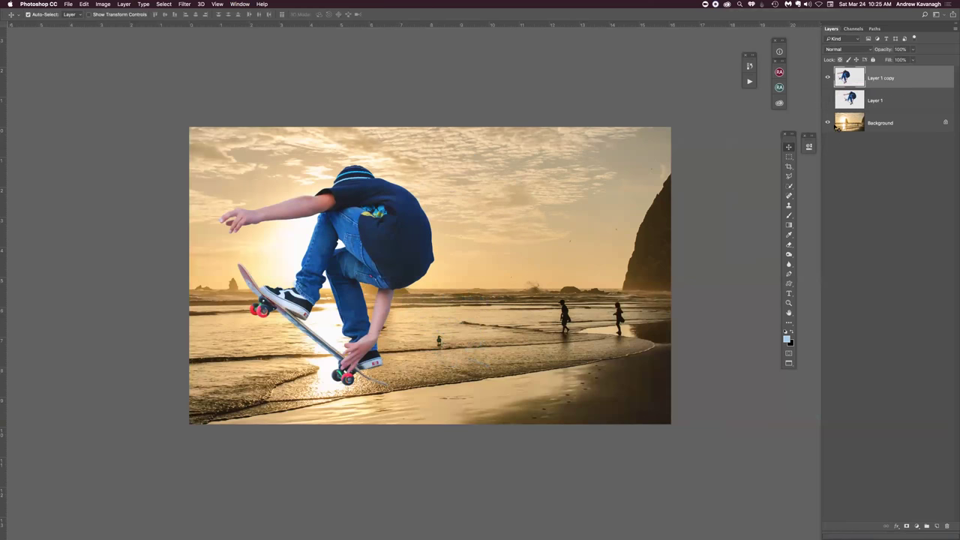
click(828, 100)
click(827, 99)
Step: Lock the copied layer's transparent pixels and fill the skateboarder with black in Normal mode at 100% opacity
key(x)
click(84, 5)
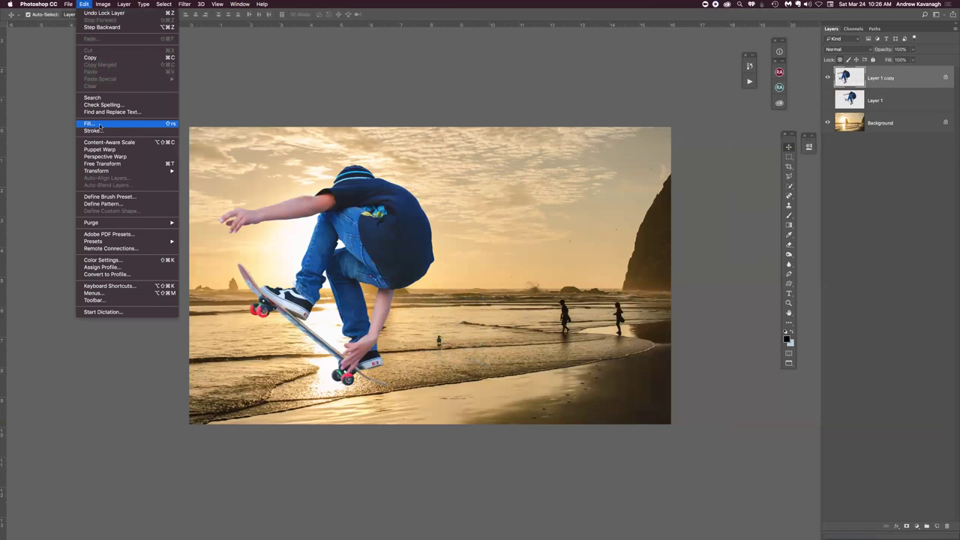
click(83, 5)
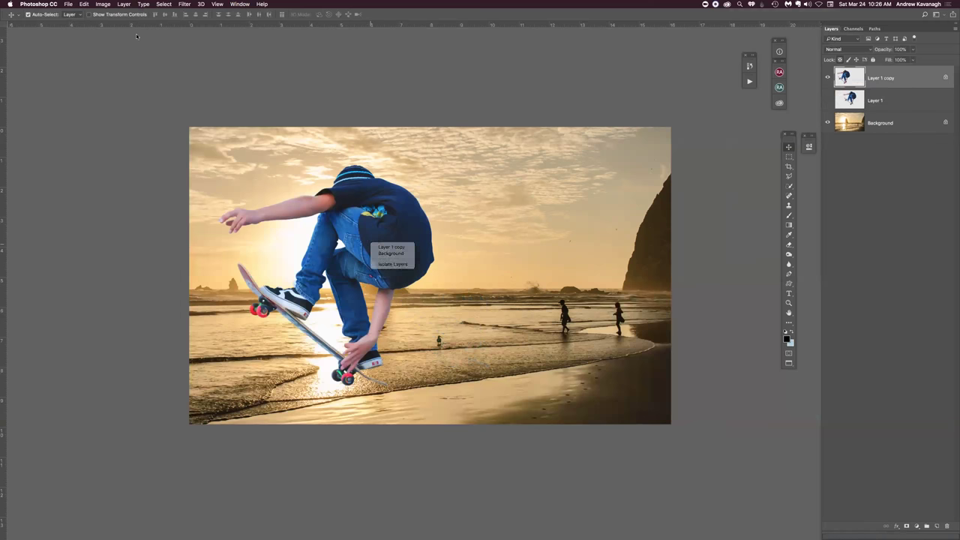
click(84, 4)
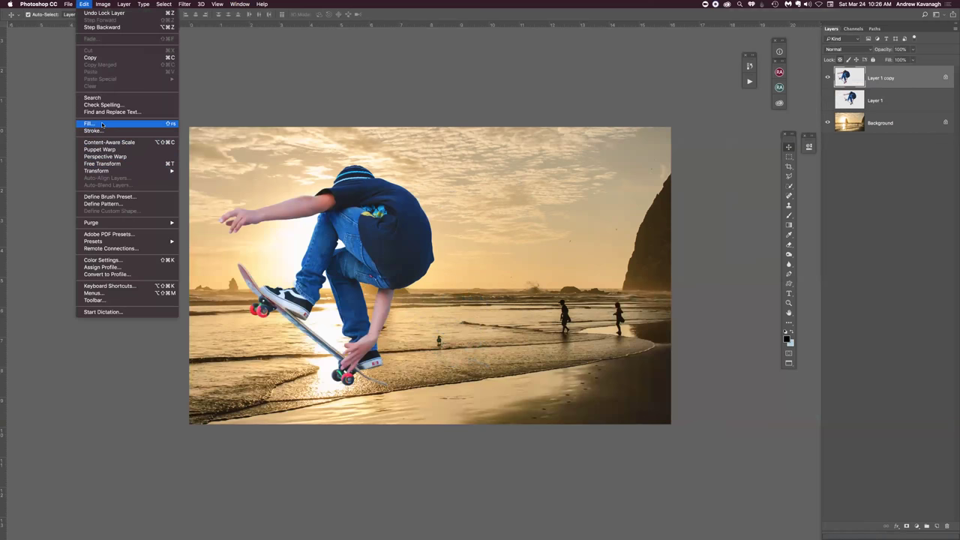
click(102, 124)
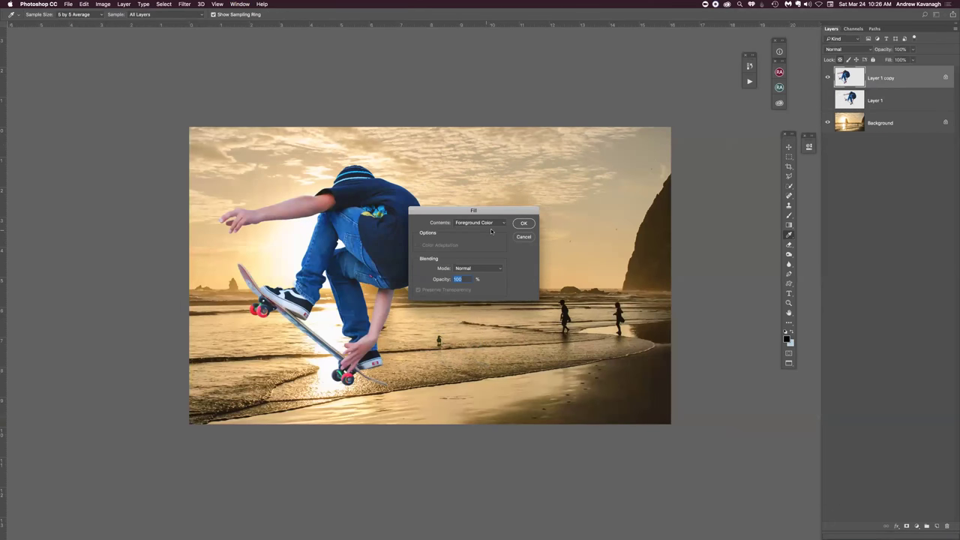
click(502, 223)
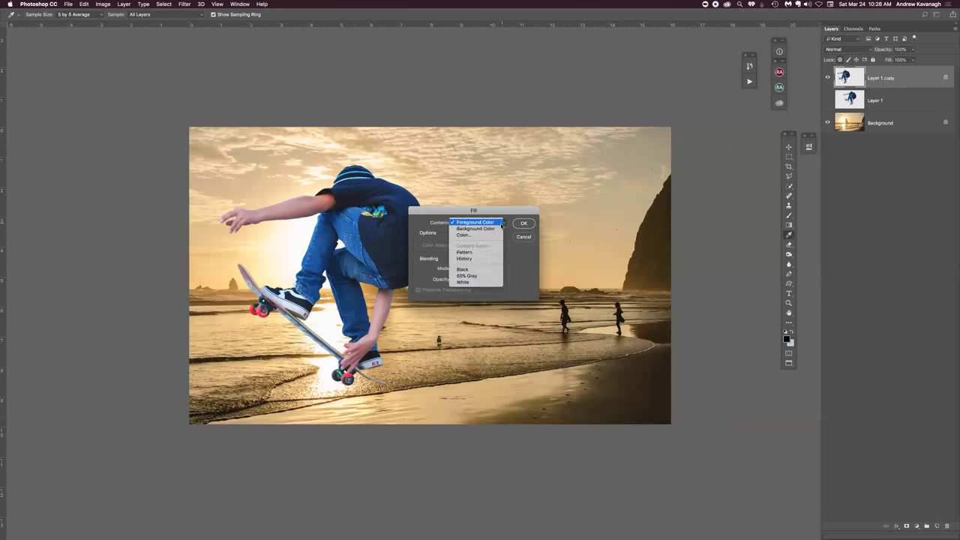
click(475, 268)
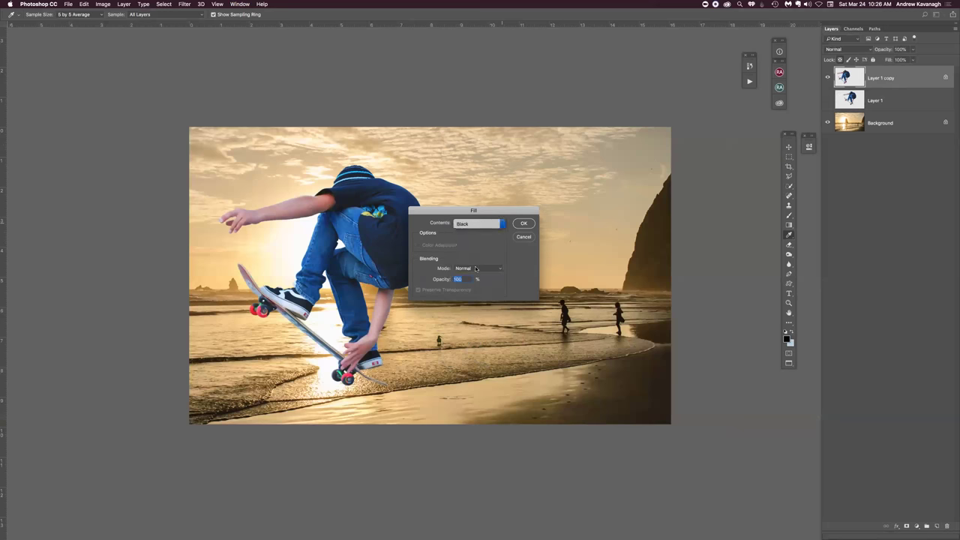
click(524, 223)
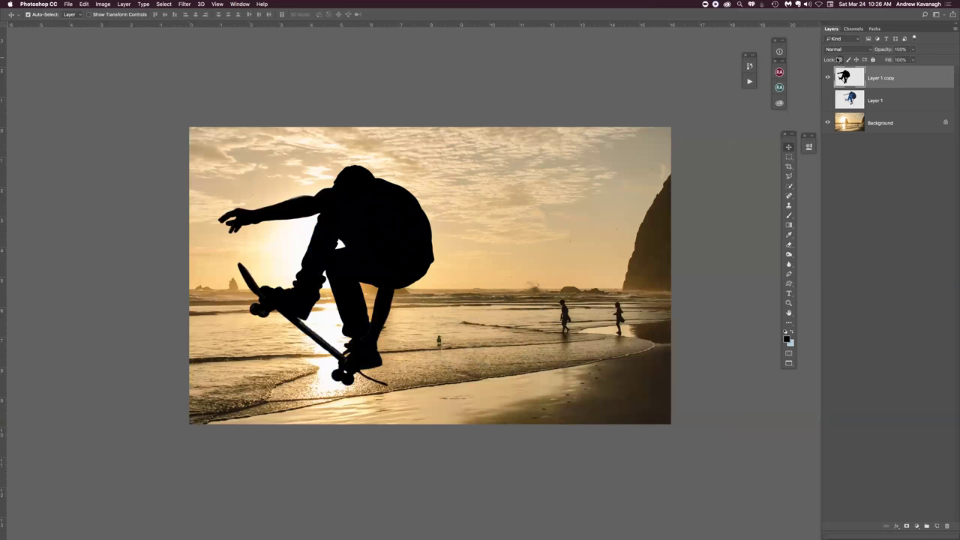
Step: Shrink the black skateboarder silhouette with Free Transform and place it in front of the sun, beside the tall rock
drag(399, 259, 503, 266)
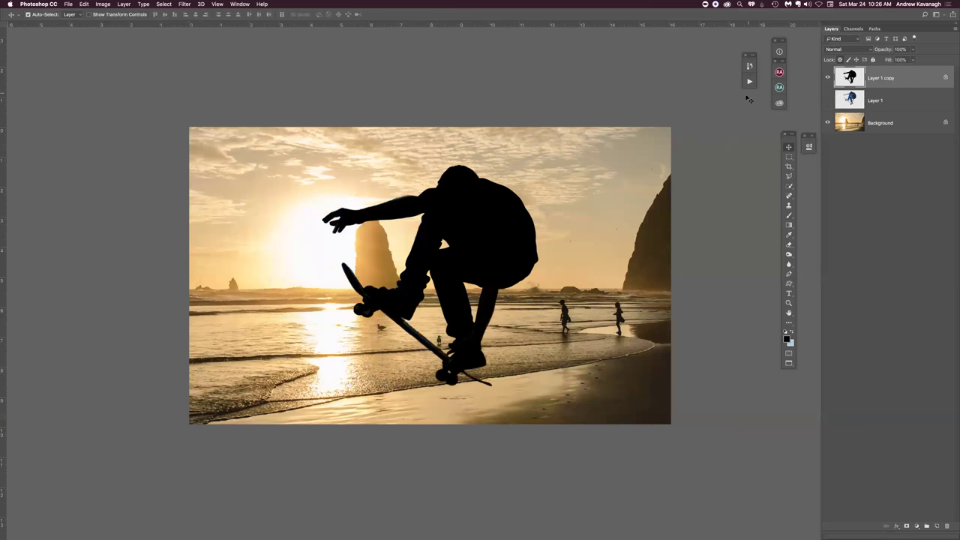
key(super+t)
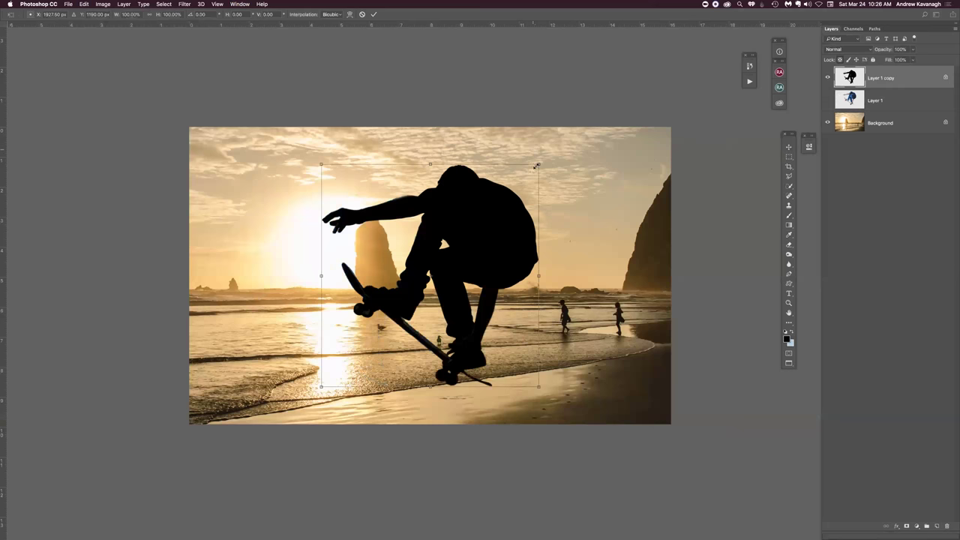
drag(537, 165, 452, 290)
key(Return)
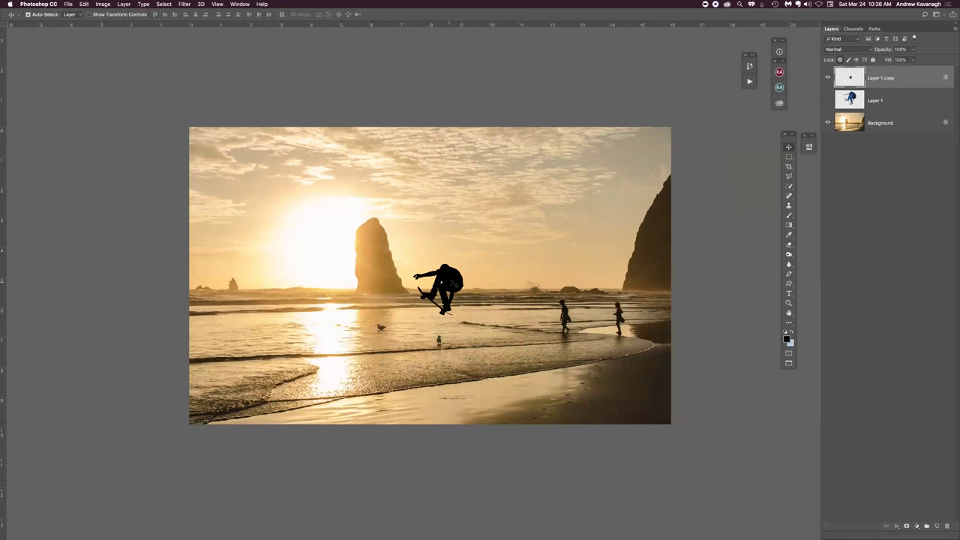
drag(452, 280, 331, 212)
key(super+t)
key(Return)
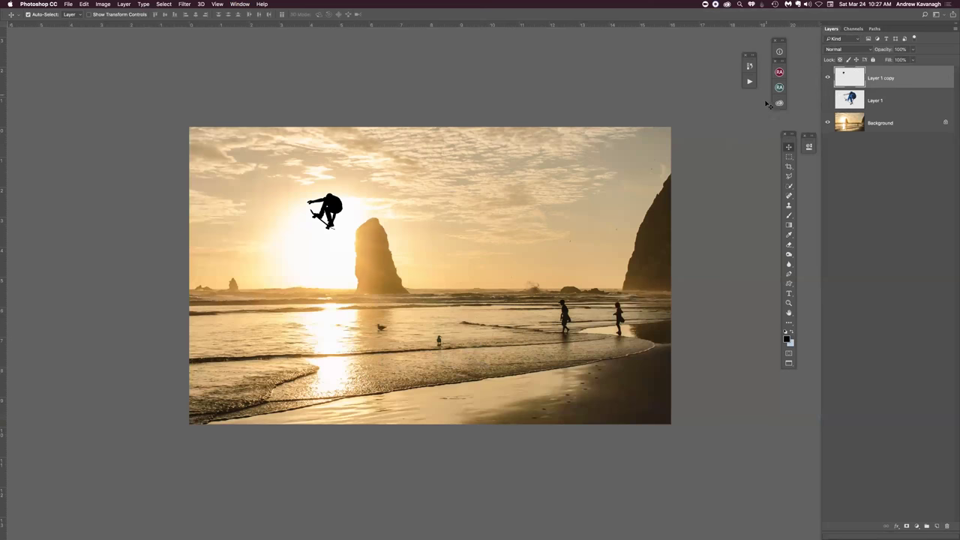
Step: Try painting light blue over the skateboarder silhouette with the Brush while its transparent pixels are locked, and undo the stroke
key(b)
key(x)
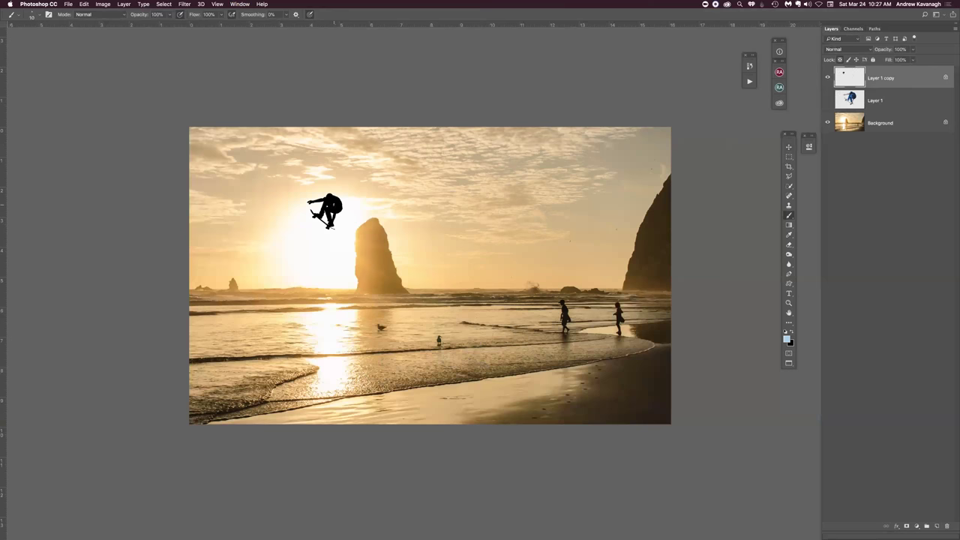
key(super+z)
key(super+equal)
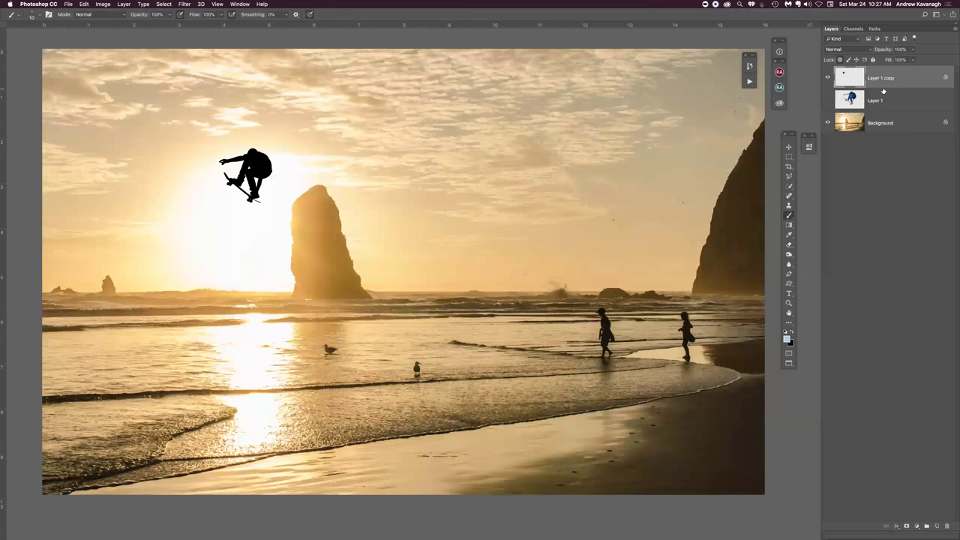
scroll(435, 252, left, 3)
scroll(599, 331, left, 5)
scroll(599, 331, up, 2)
key(super+r)
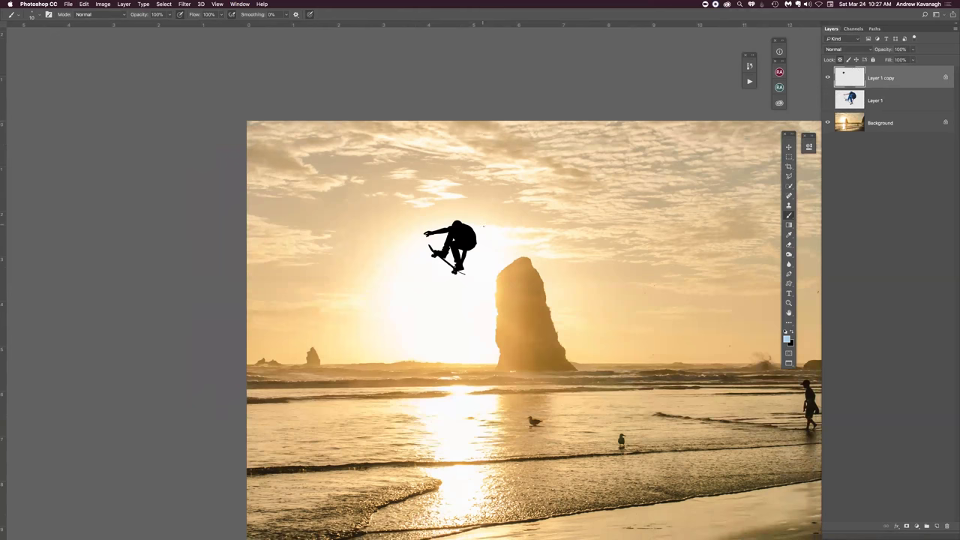
drag(466, 231, 462, 242)
key(super+z)
key(super+minus)
Step: Switch to the seagull photo and duplicate its Background layer
drag(597, 315, 472, 297)
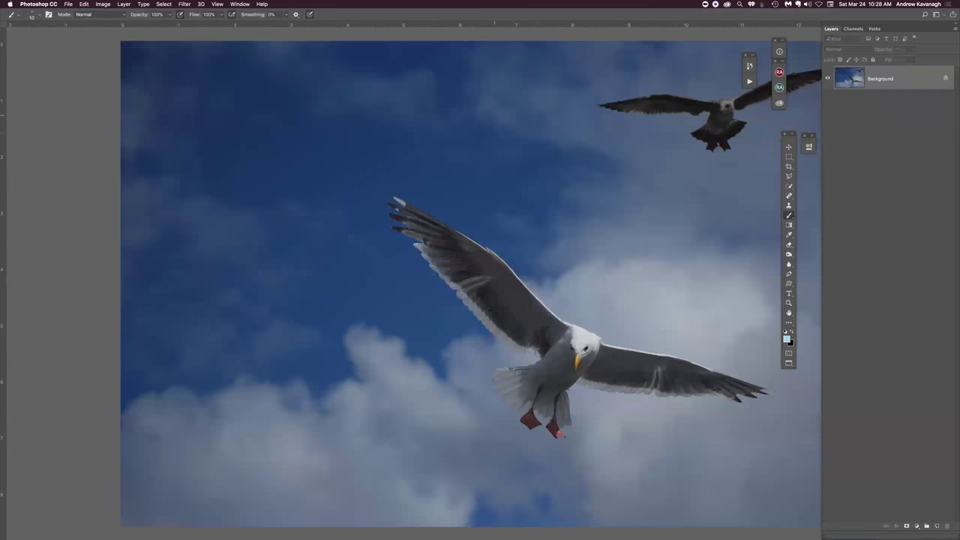
drag(674, 278, 564, 264)
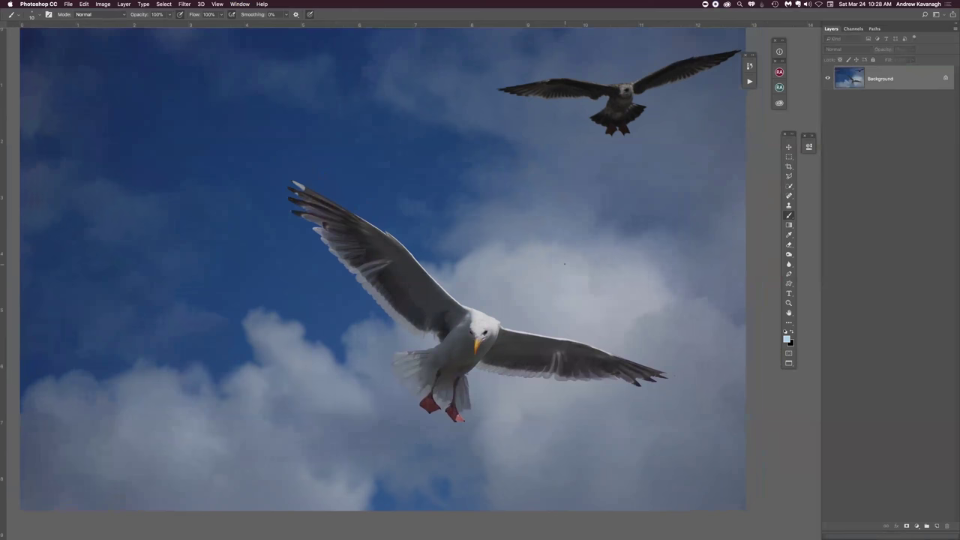
key(super+j)
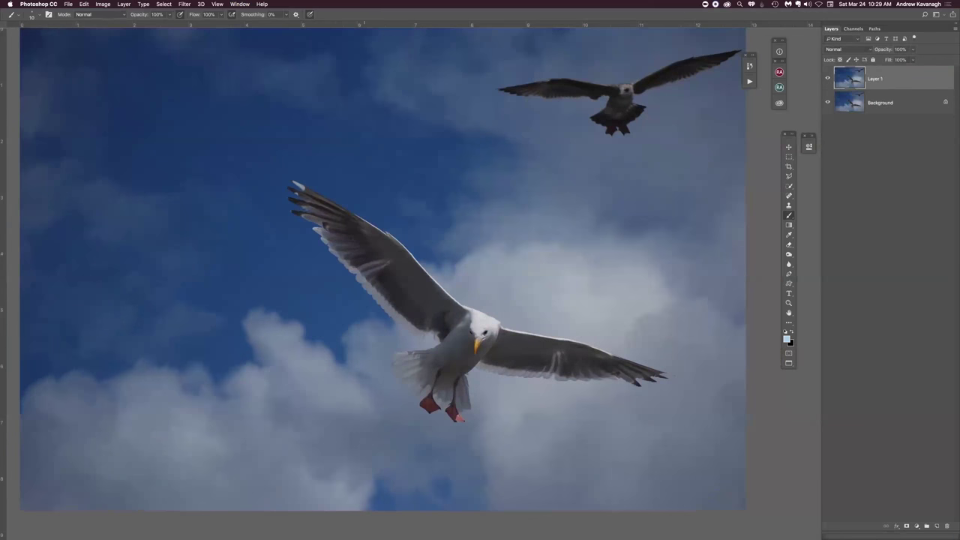
Step: Open Levels for Layer 1 of the seagull photo and lower the white input level to 213
click(103, 4)
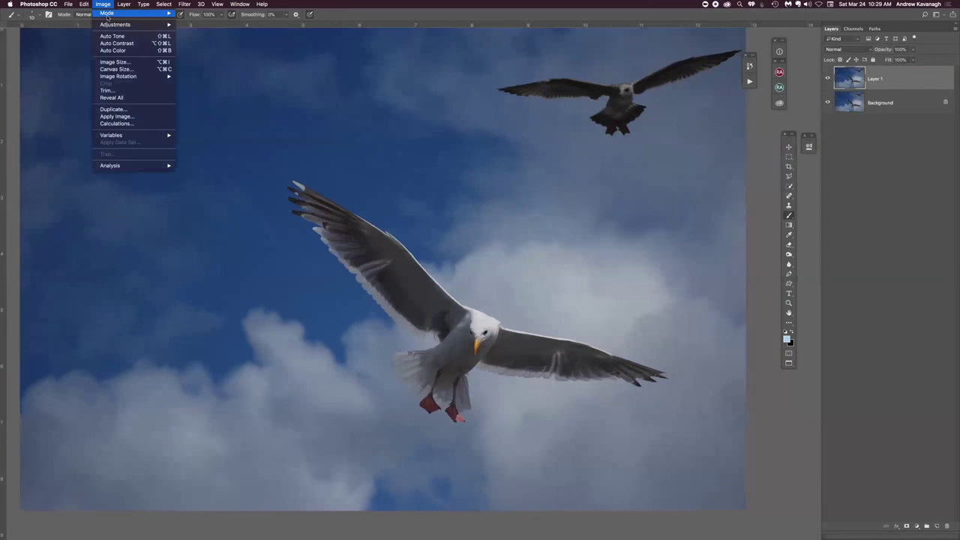
mouse_move(110, 26)
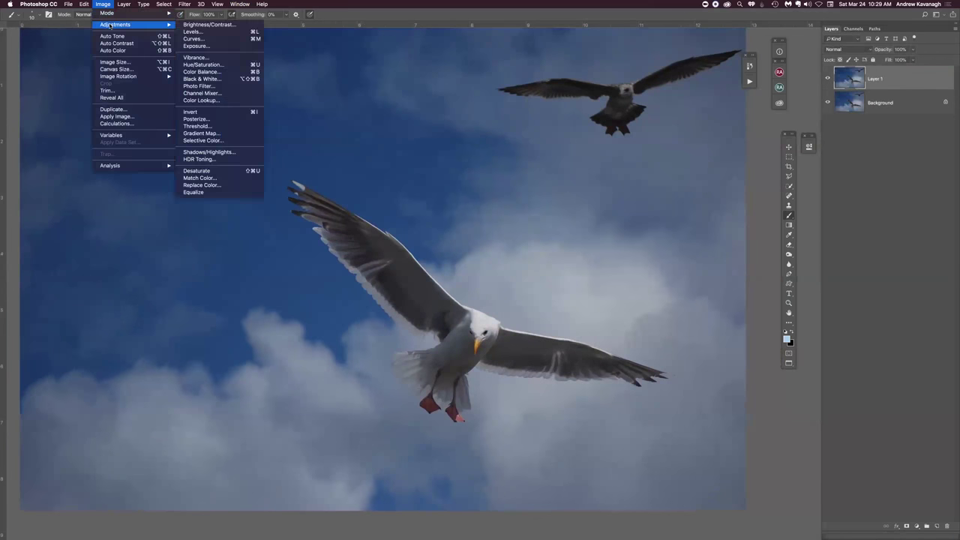
click(262, 33)
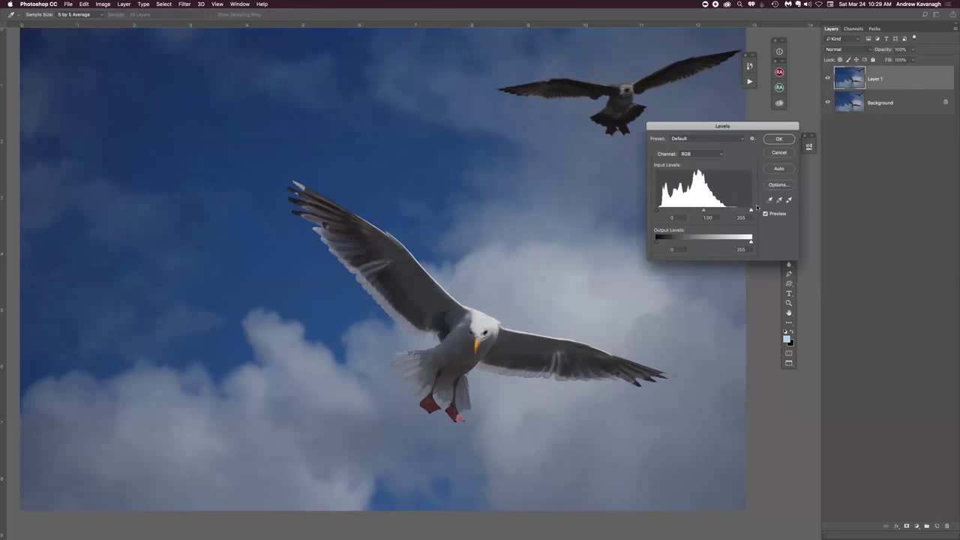
drag(717, 128, 622, 168)
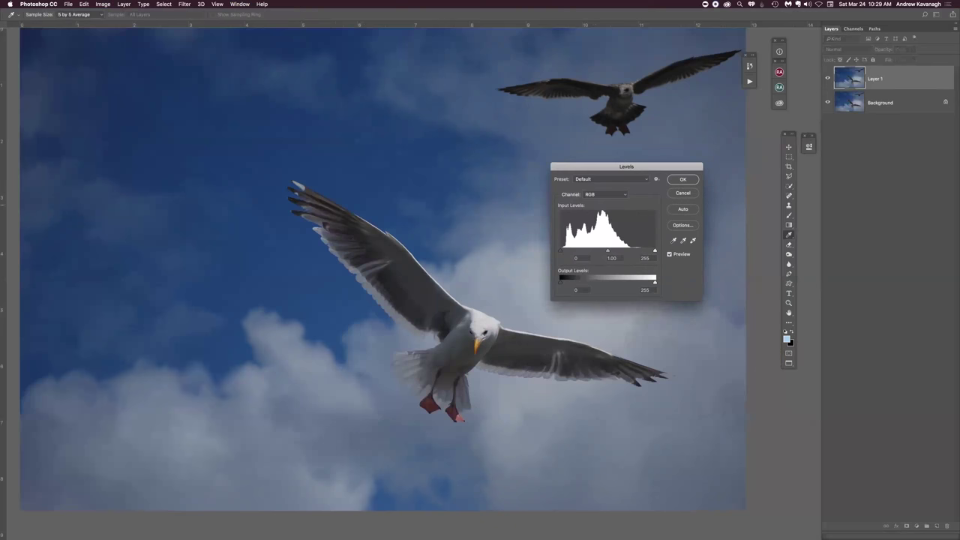
drag(634, 170, 629, 168)
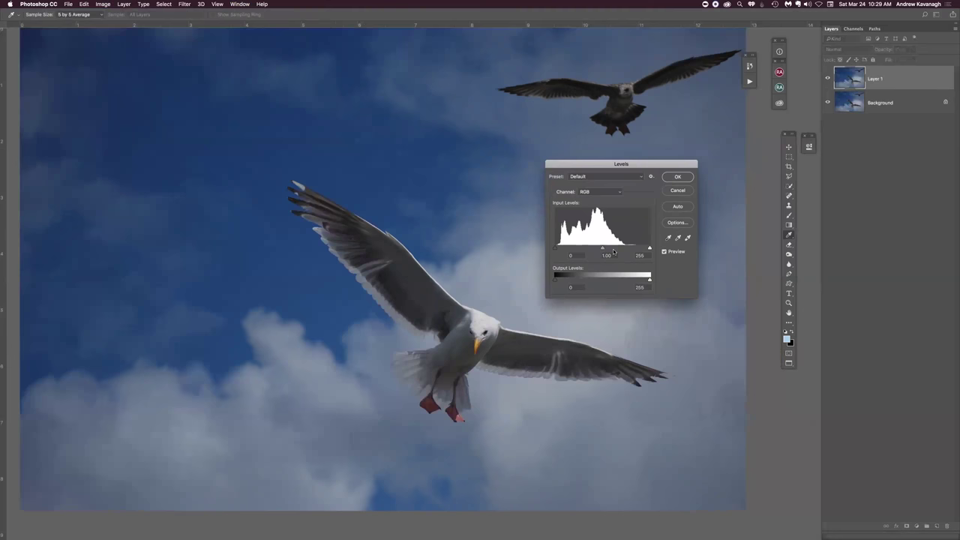
drag(649, 250, 594, 248)
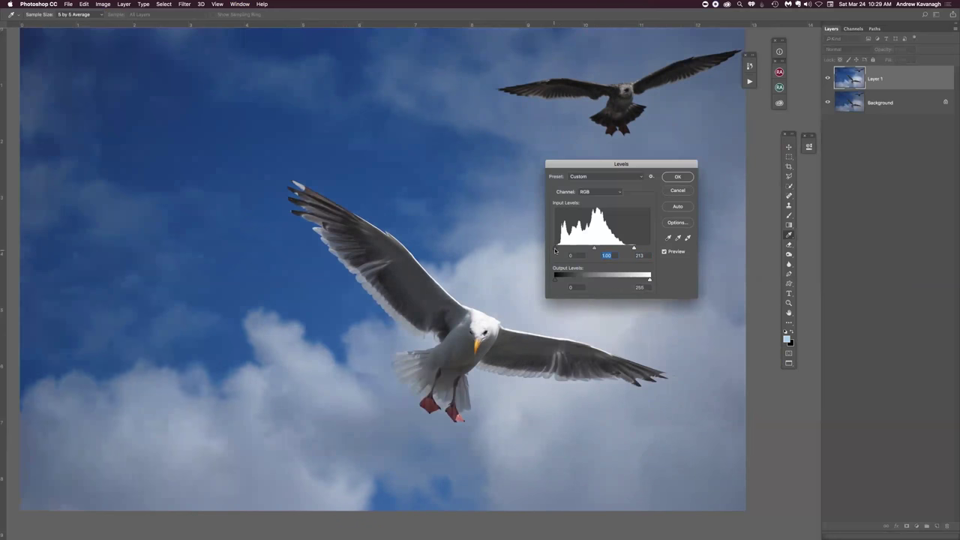
Step: Keep the black input and output levels at 0 and lower the white output level slightly
drag(554, 249, 549, 248)
mouse_move(554, 280)
mouse_down()
mouse_move(572, 278)
mouse_move(549, 278)
mouse_up()
mouse_move(649, 281)
mouse_down()
mouse_move(639, 281)
mouse_move(650, 280)
mouse_up()
drag(650, 280, 645, 281)
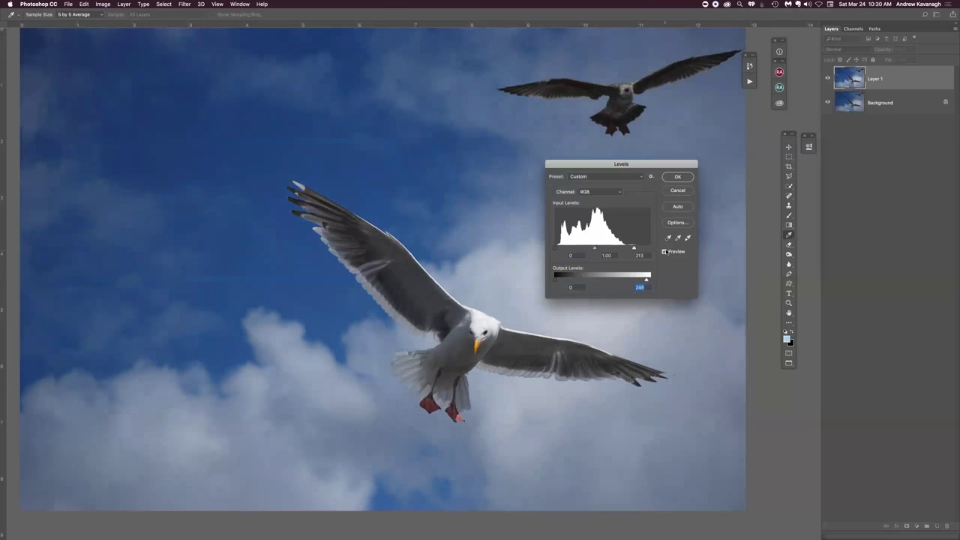
Step: Compare the photo with and without the Levels preview, and apply the adjustment to Layer 1
click(662, 252)
click(662, 254)
click(662, 253)
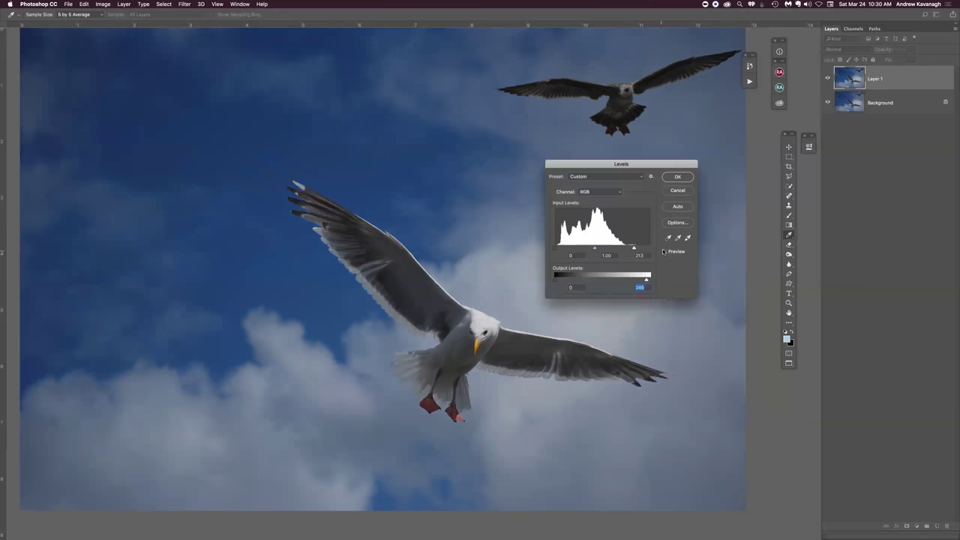
click(664, 253)
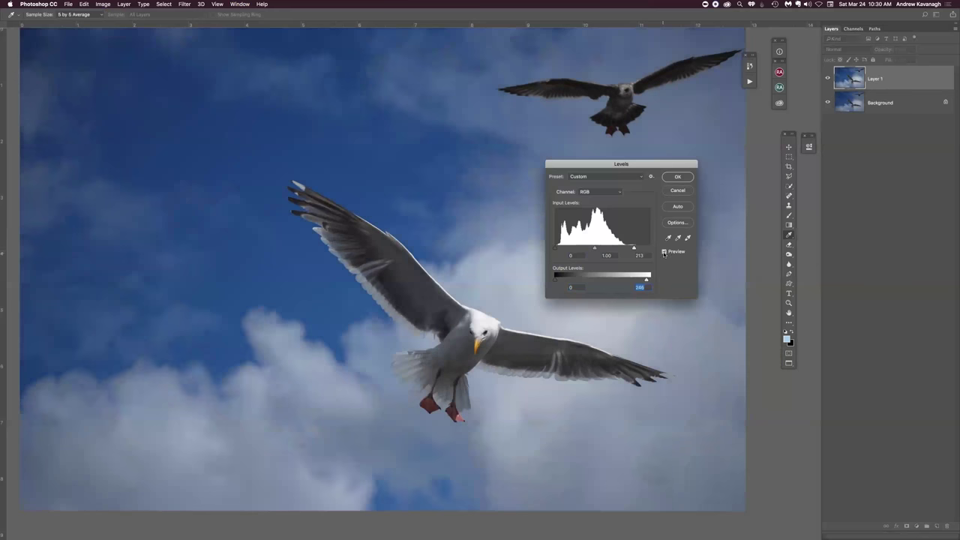
click(664, 252)
click(664, 252)
click(677, 177)
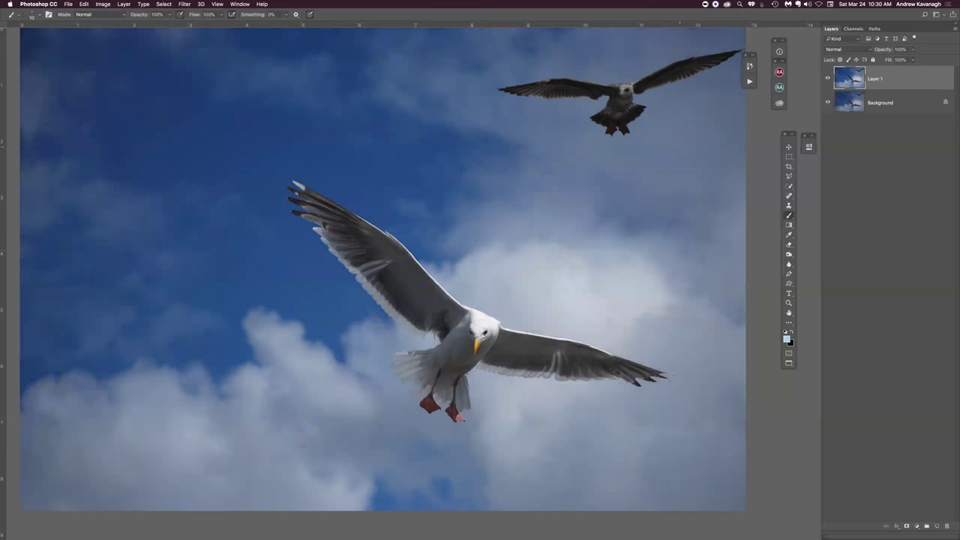
Step: Toggle Layer 1's visibility to compare the adjusted photo with the original Background
click(827, 79)
click(826, 79)
click(827, 79)
click(826, 78)
Step: Select the large seagull with the Quick Selection tool and check the selection in Quick Mask
click(789, 187)
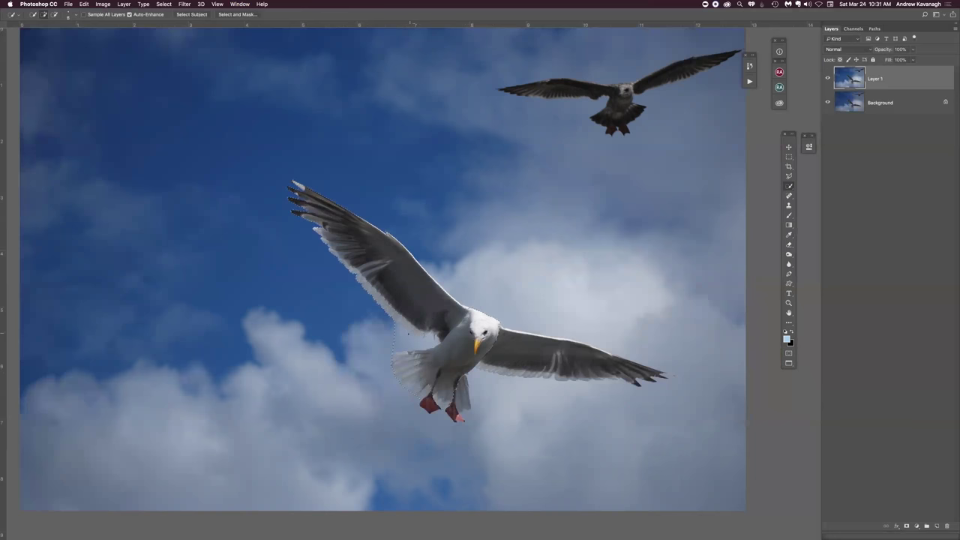
key(alt)
key(alt)
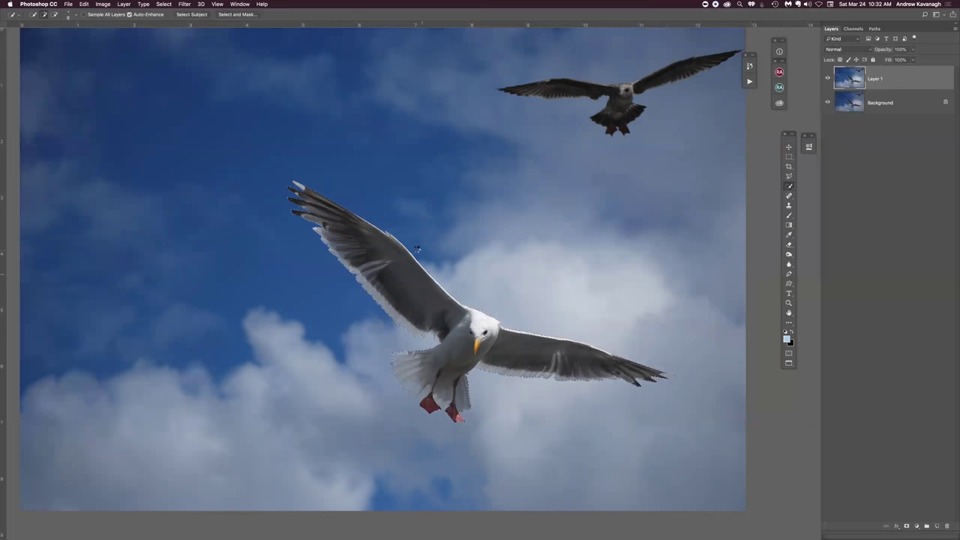
key(q)
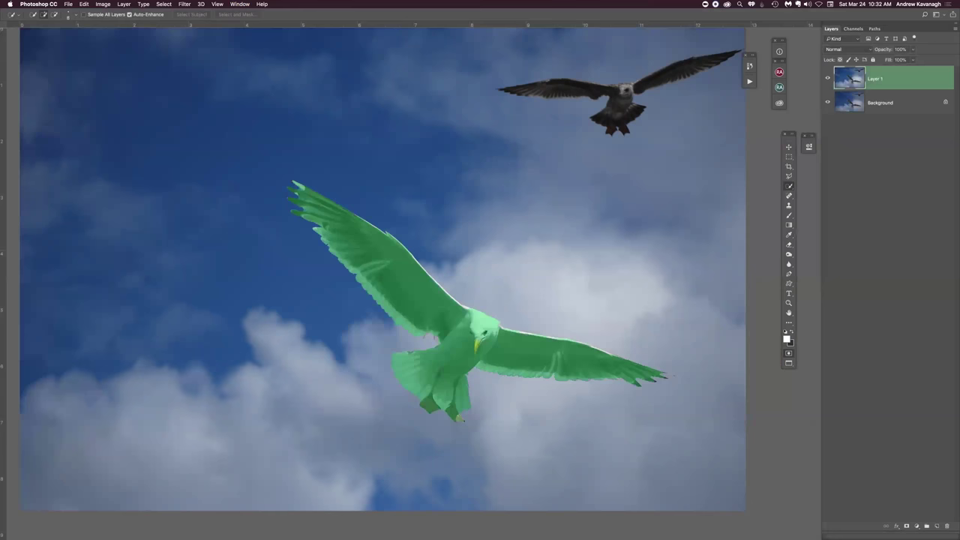
key(q)
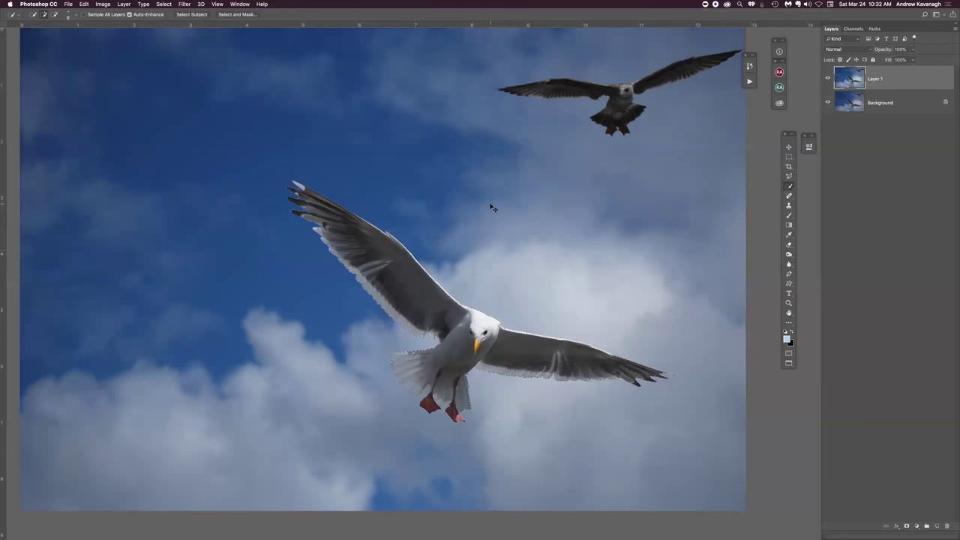
Step: Refine the seagull selection's edges with Quick Selection and view the selection as a Quick Mask overlay
key(super+plus)
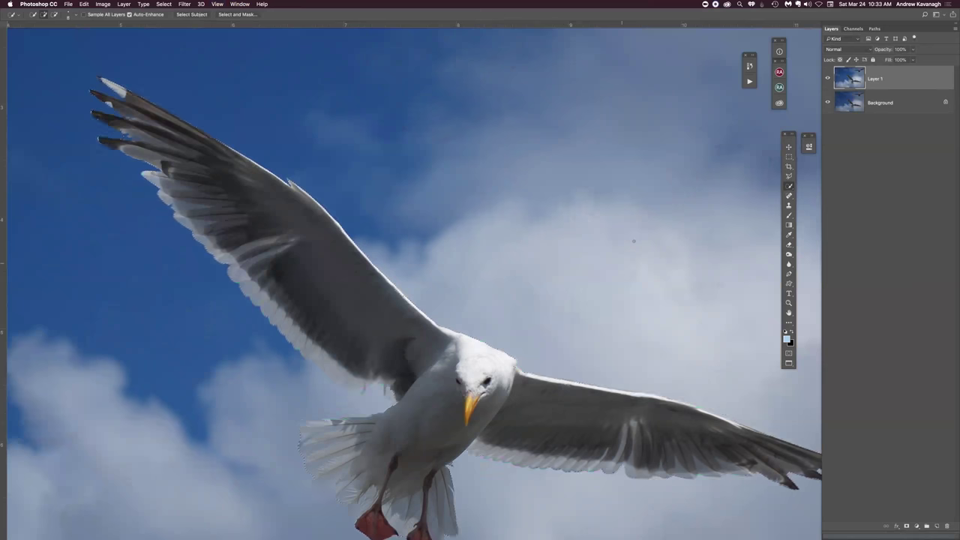
key(q)
key(q)
key(alt)
key(q)
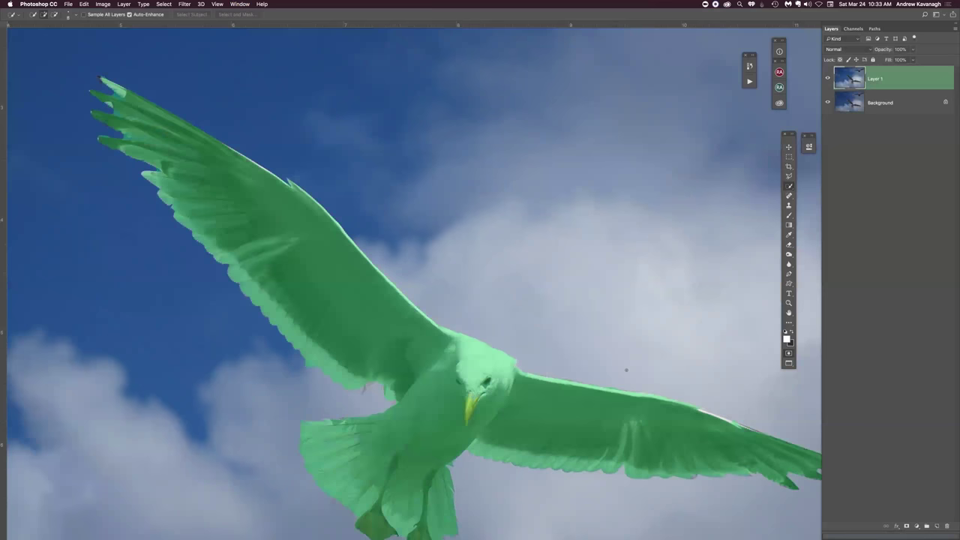
Step: Touch up the Quick Mask beside the seagull's head with the Brush and convert it back to a selection
key(b)
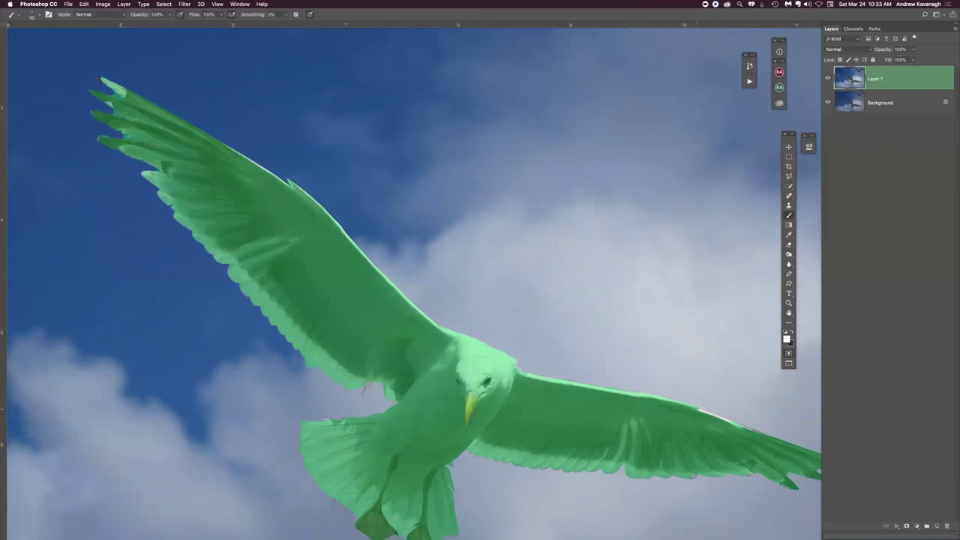
click(792, 330)
click(513, 365)
key(q)
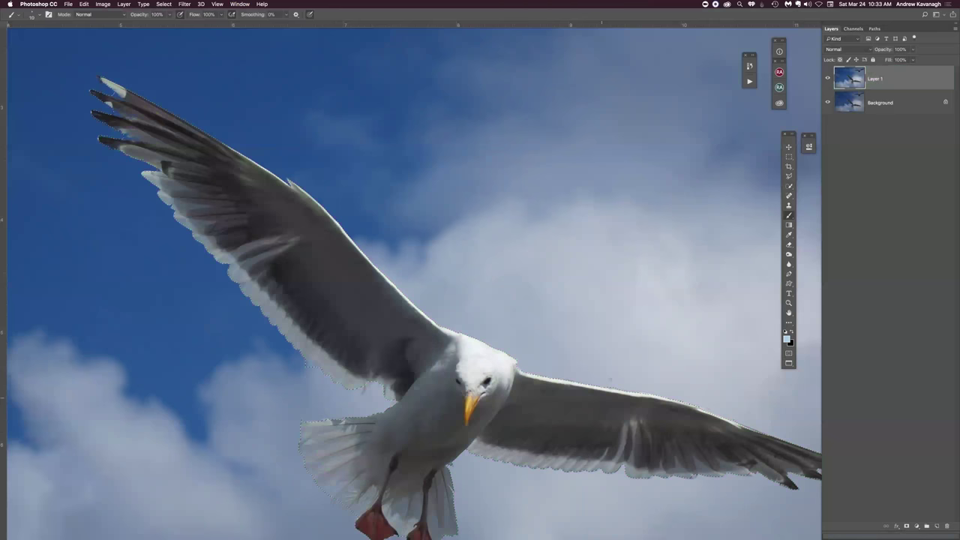
Step: Feather the seagull selection
key(super+minus)
key(super+minus)
key(super+minus)
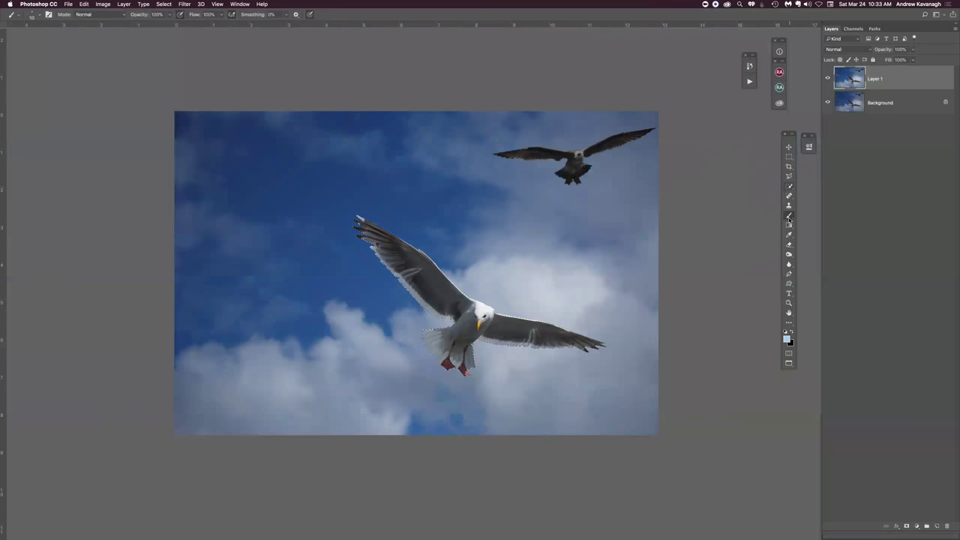
click(789, 186)
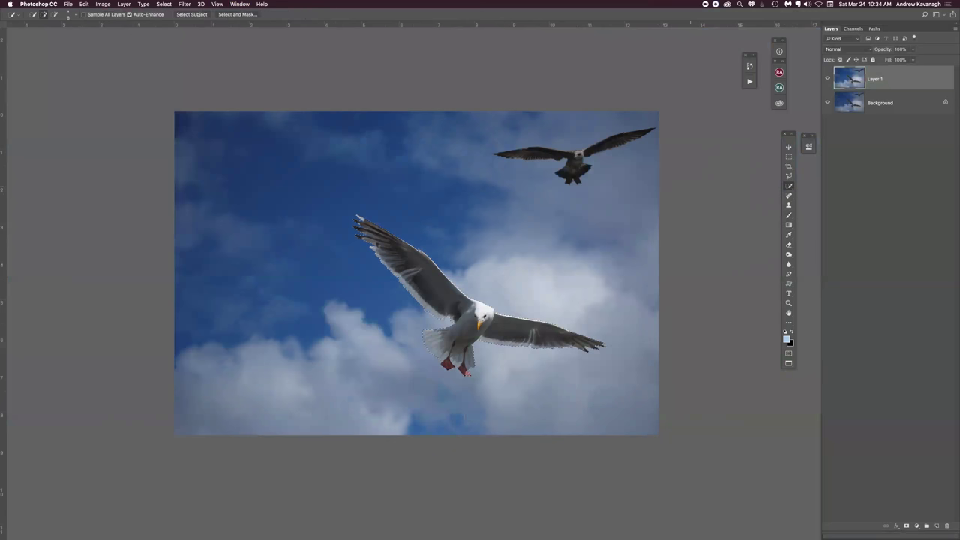
right_click(506, 327)
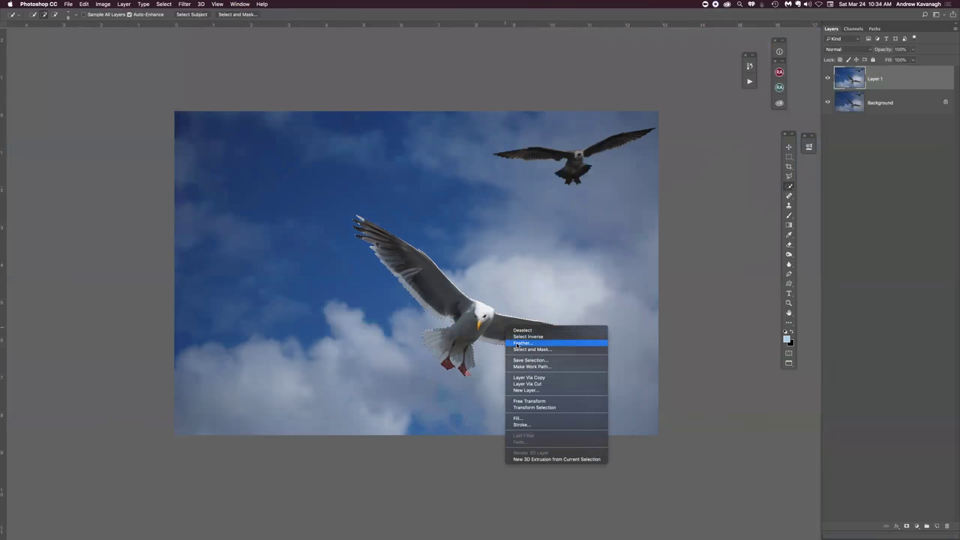
click(517, 342)
click(523, 260)
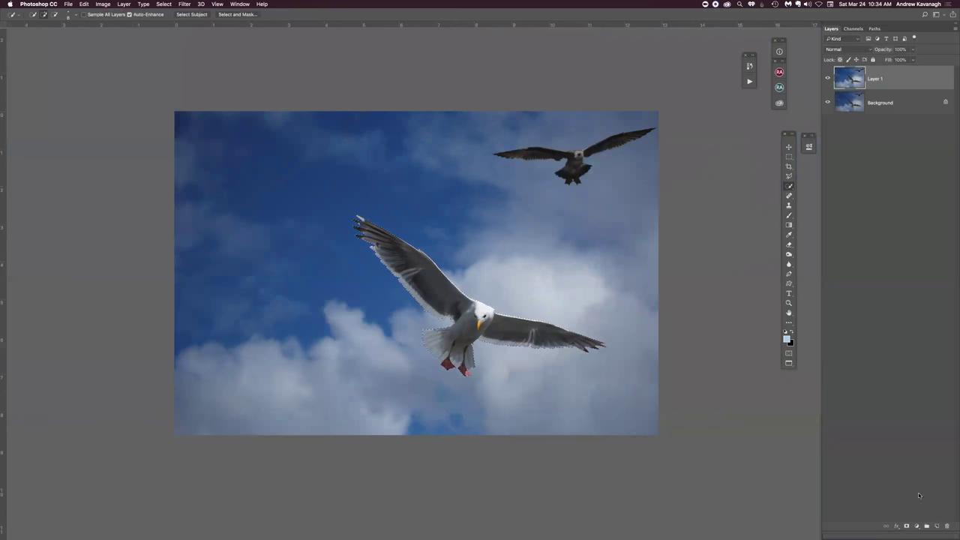
Step: Turn the seagull selection into a layer mask on Layer 1 and hide the Background layer
click(905, 527)
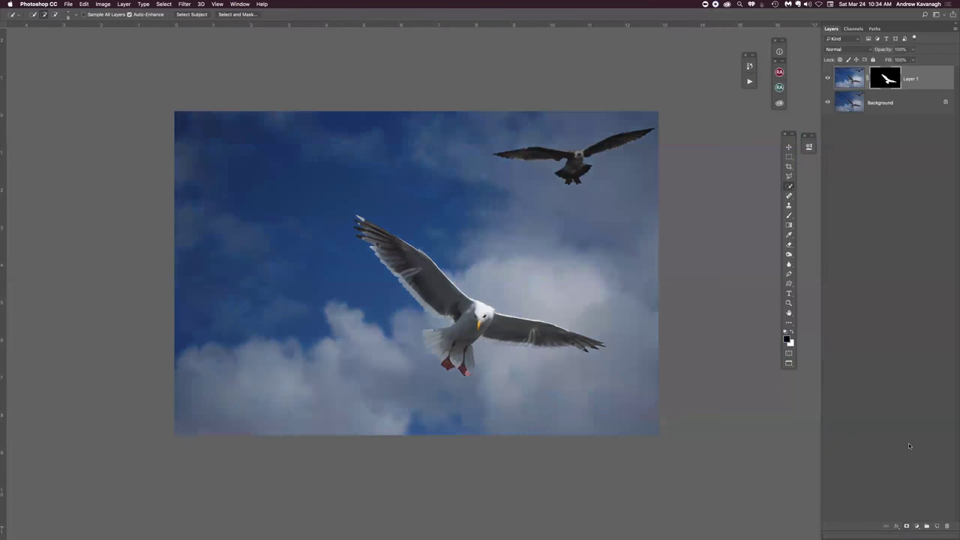
click(827, 103)
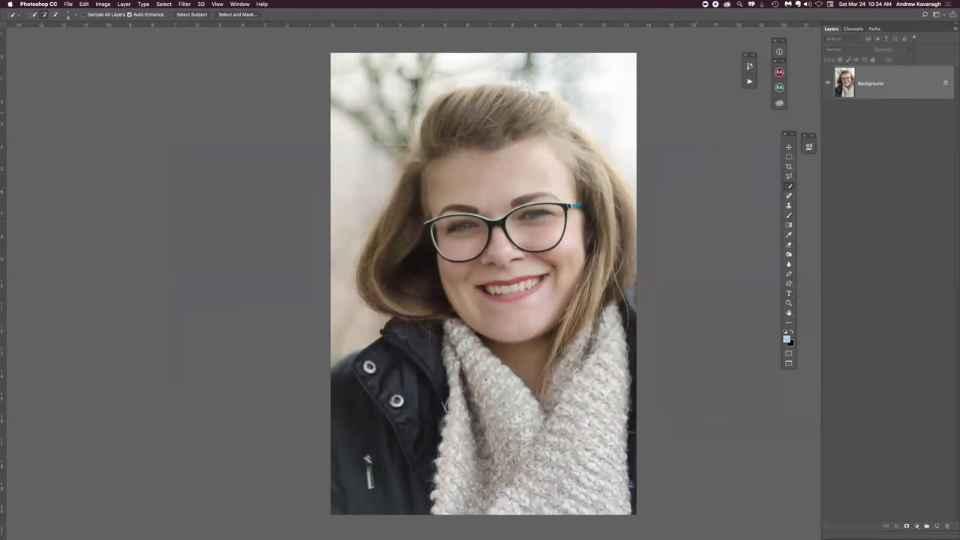
Step: Return the portrait photo from full-screen view to a floating window, move it up slightly, and activate the Move tool
key(f)
key(f)
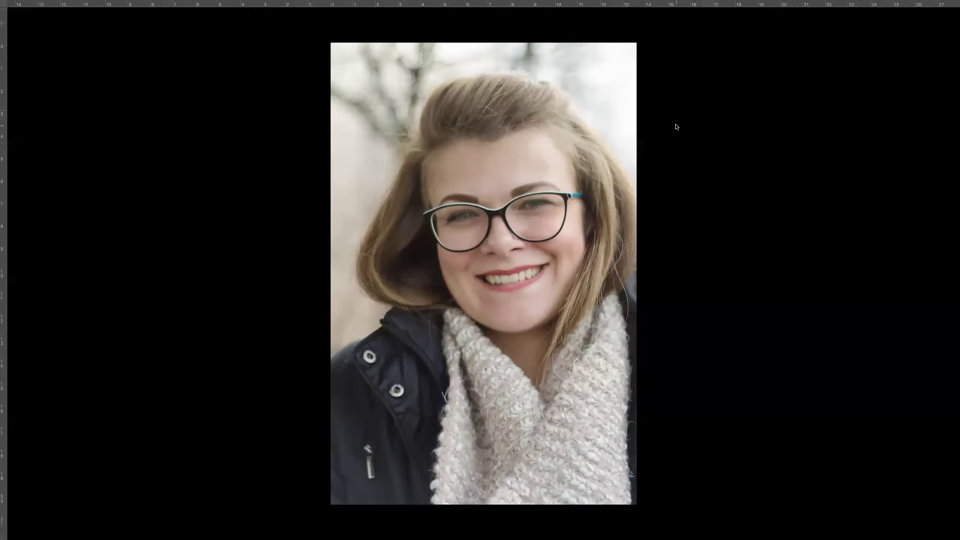
key(f)
mouse_move(511, 61)
mouse_down()
mouse_move(503, 64)
mouse_move(512, 58)
mouse_up()
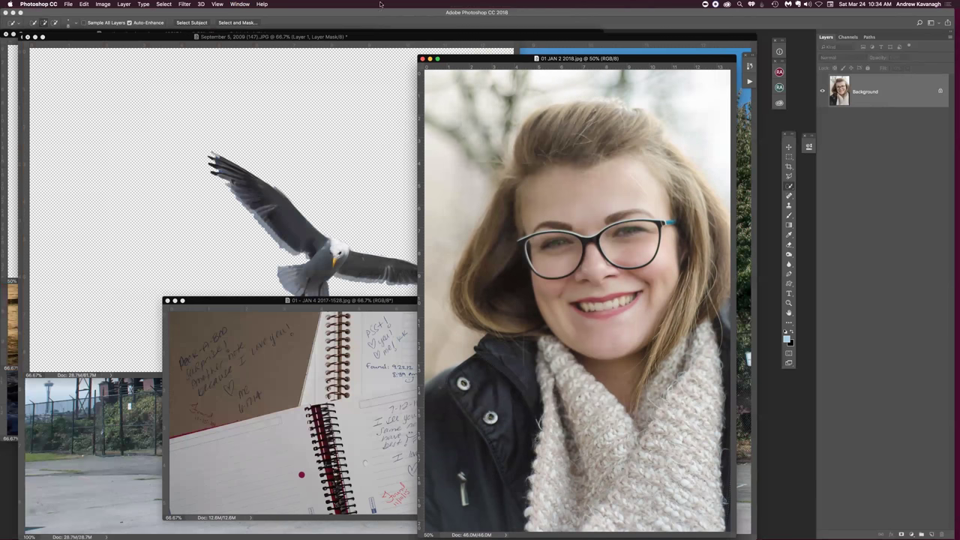
drag(511, 59, 511, 54)
click(789, 147)
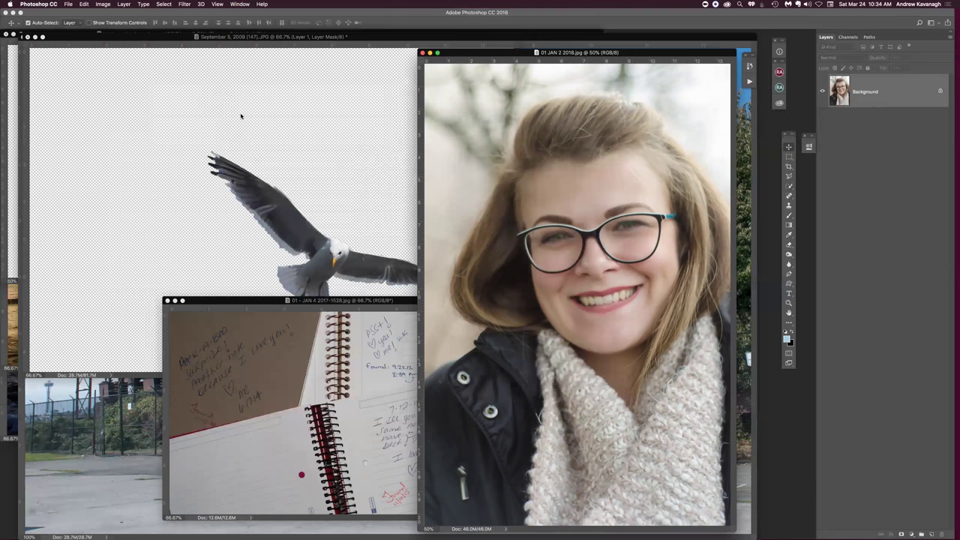
Step: Start a new document from the Print category's Legal preset, 8.5 x 14 in
click(69, 5)
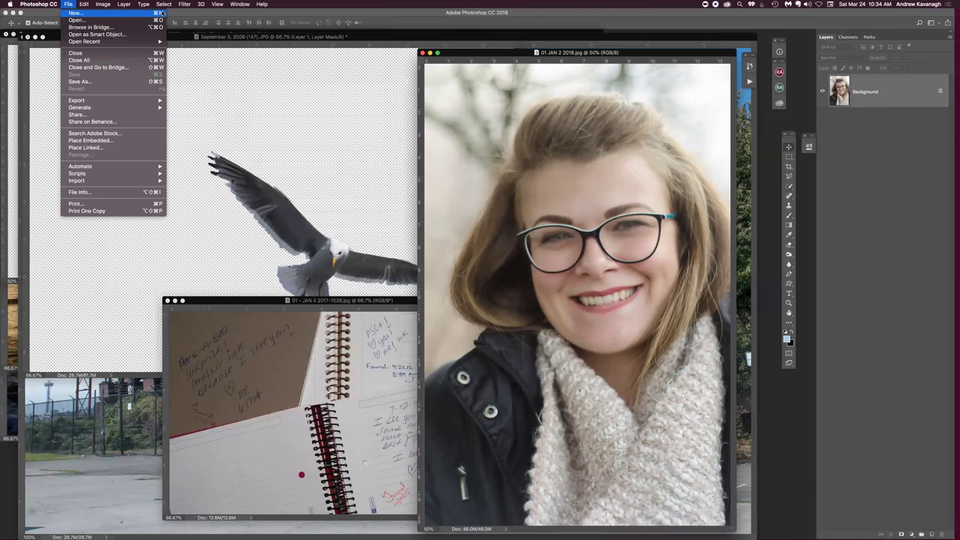
click(160, 13)
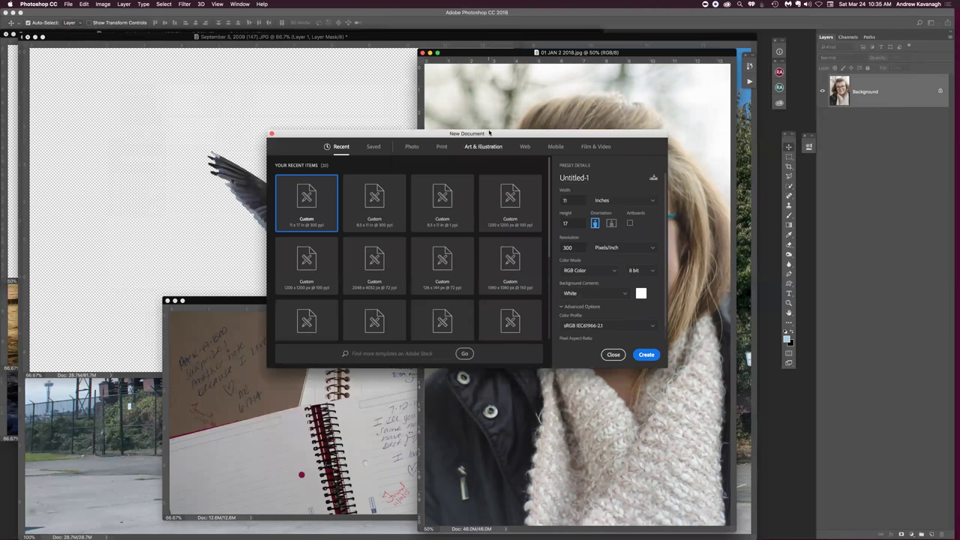
drag(495, 135, 484, 132)
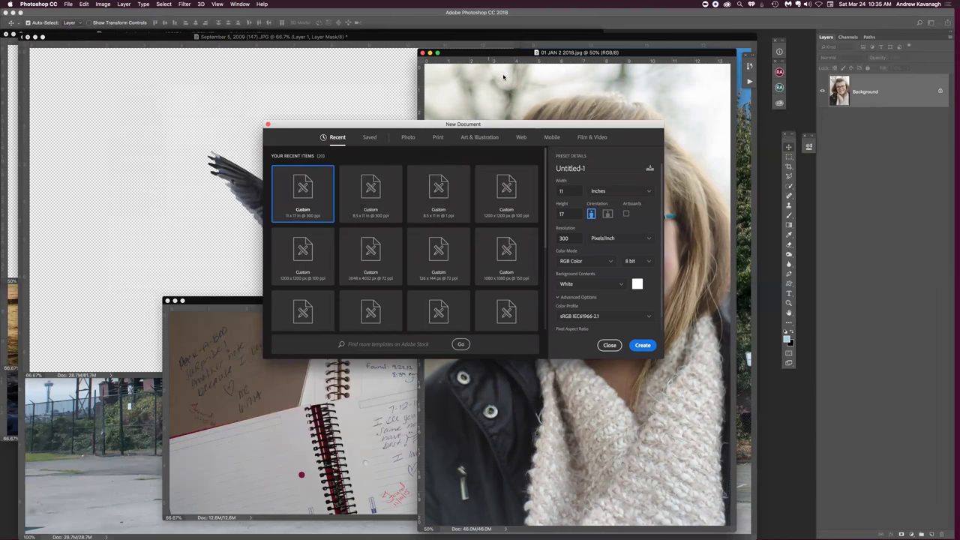
click(437, 138)
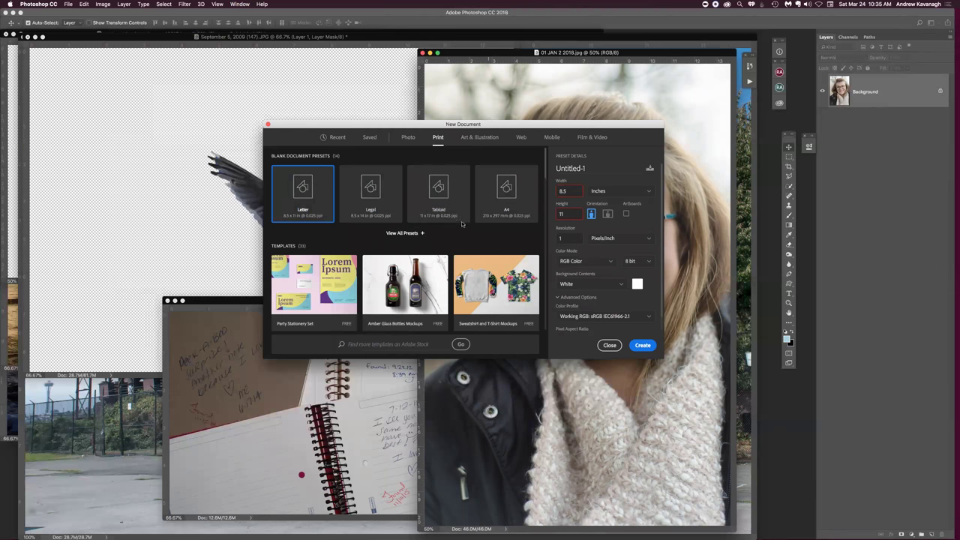
click(406, 140)
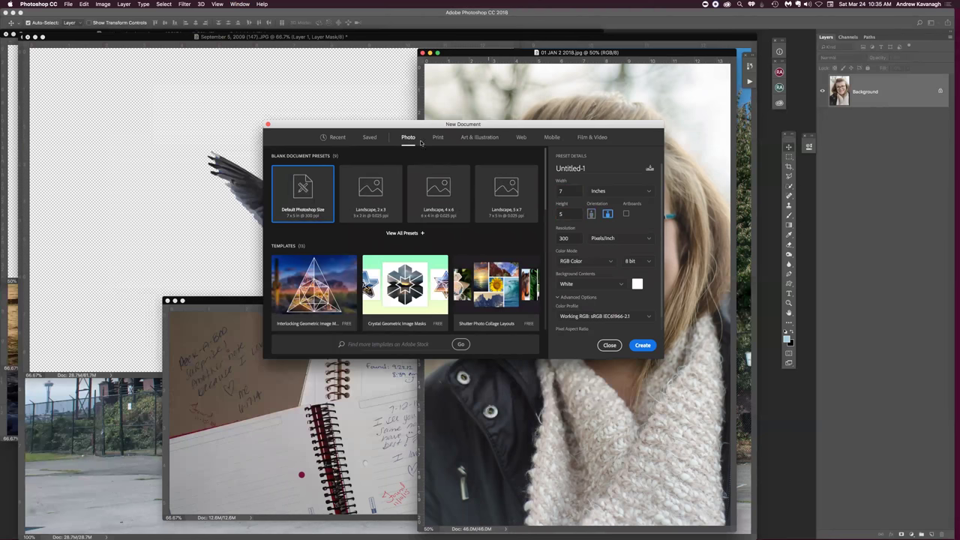
click(436, 141)
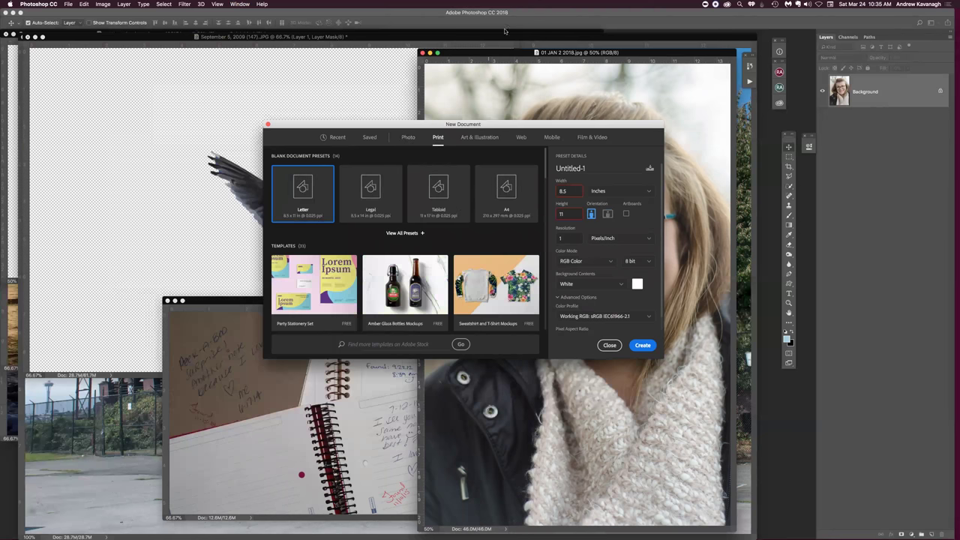
drag(512, 126, 495, 123)
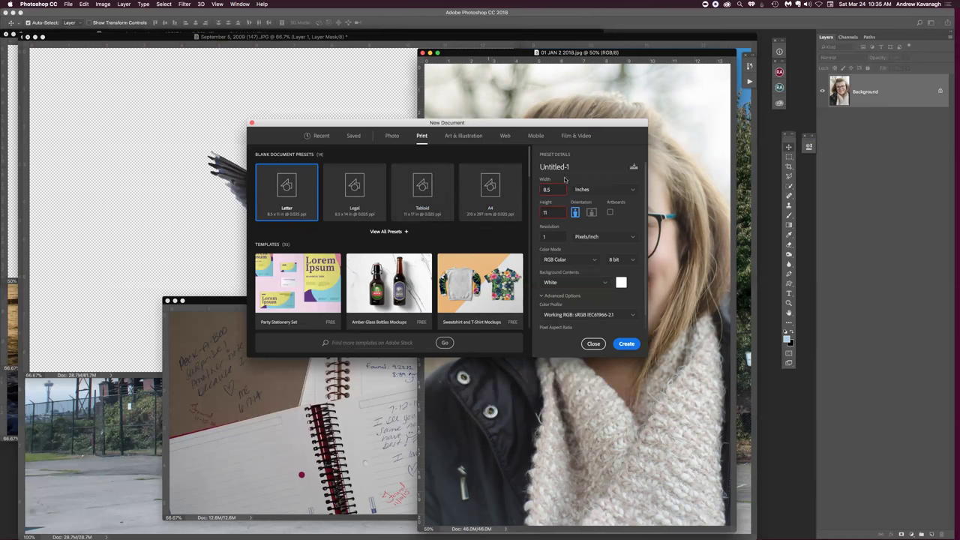
click(356, 188)
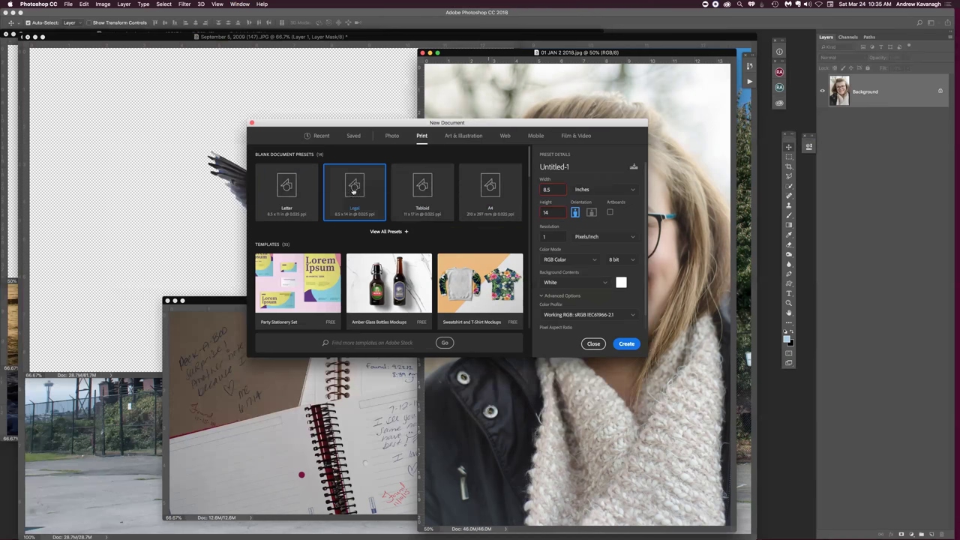
Step: Name the new document Photo Composite and set its resolution to 300 pixels/inch
click(578, 166)
text(Photo Composite)
click(553, 237)
text(300)
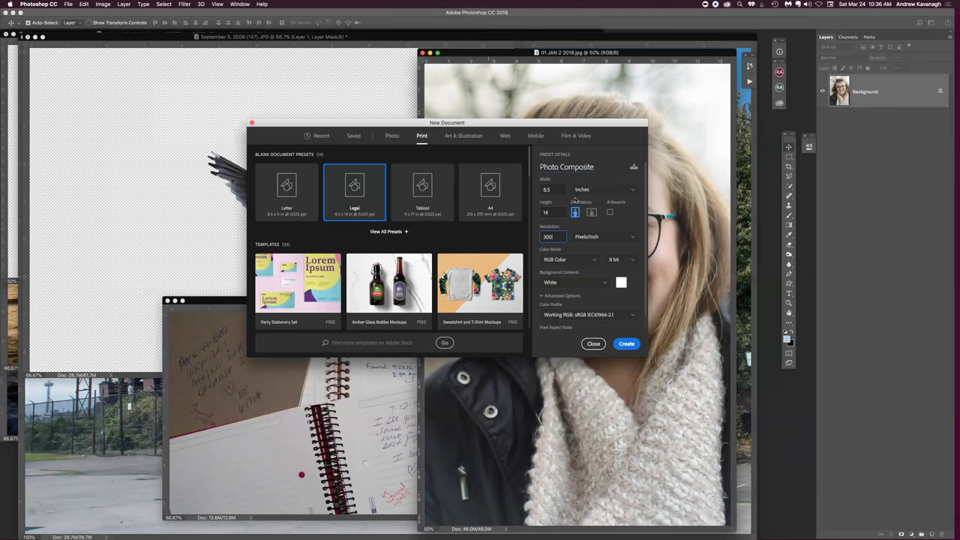
key(super+a)
text(7)
key(super+a)
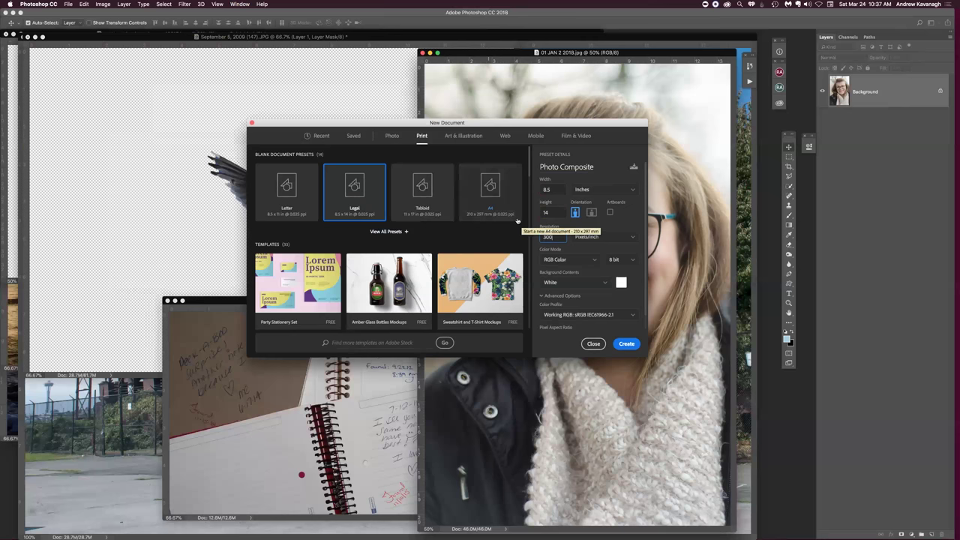
text(300)
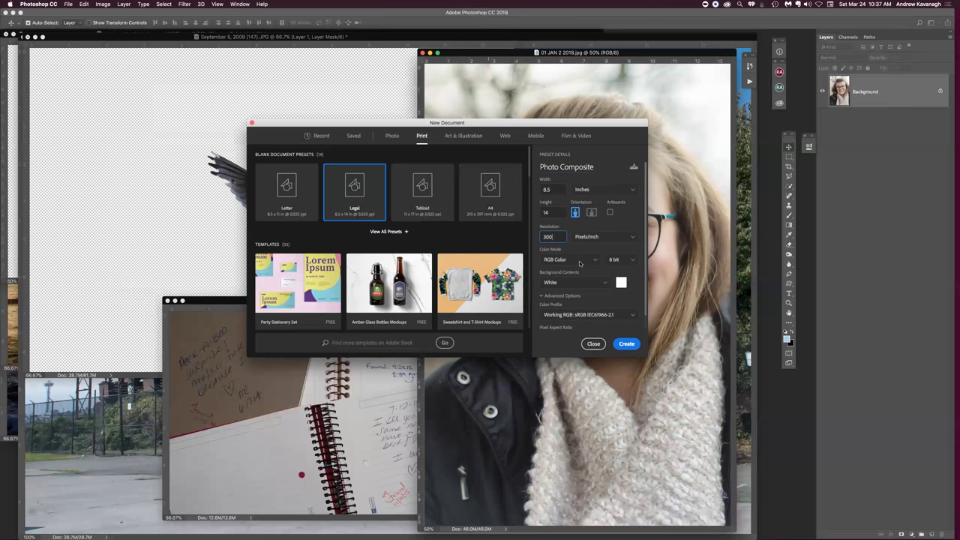
Step: Set the new document's color profile to Adobe RGB (1998) and create the document
click(632, 317)
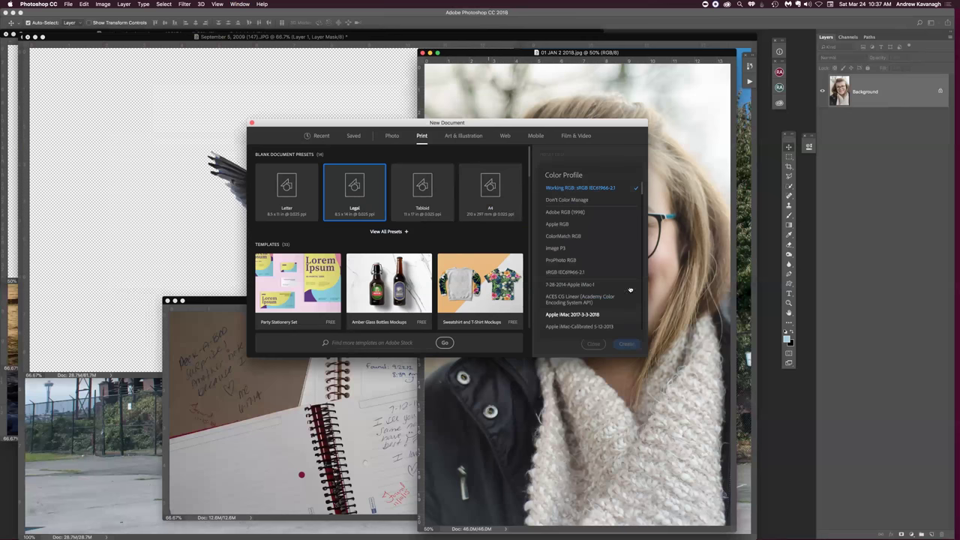
click(577, 213)
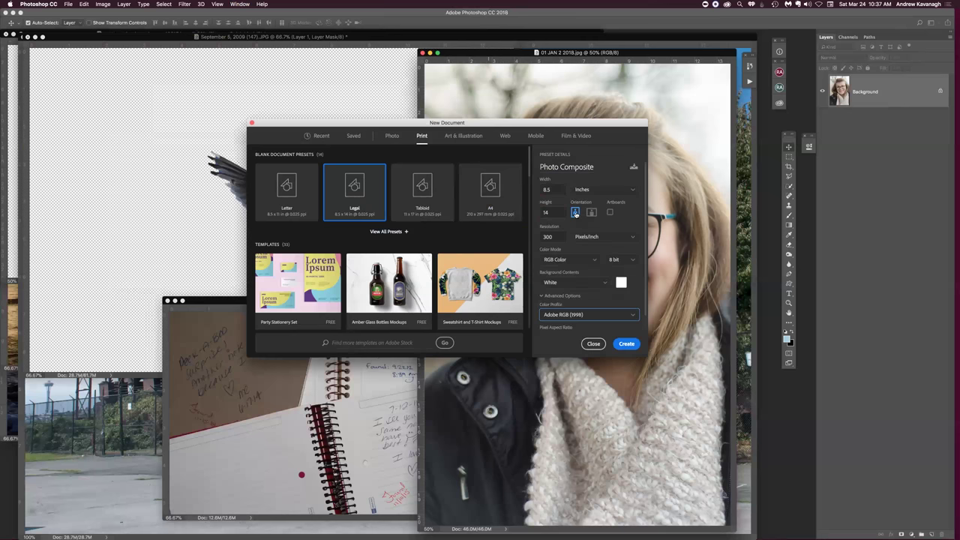
click(633, 316)
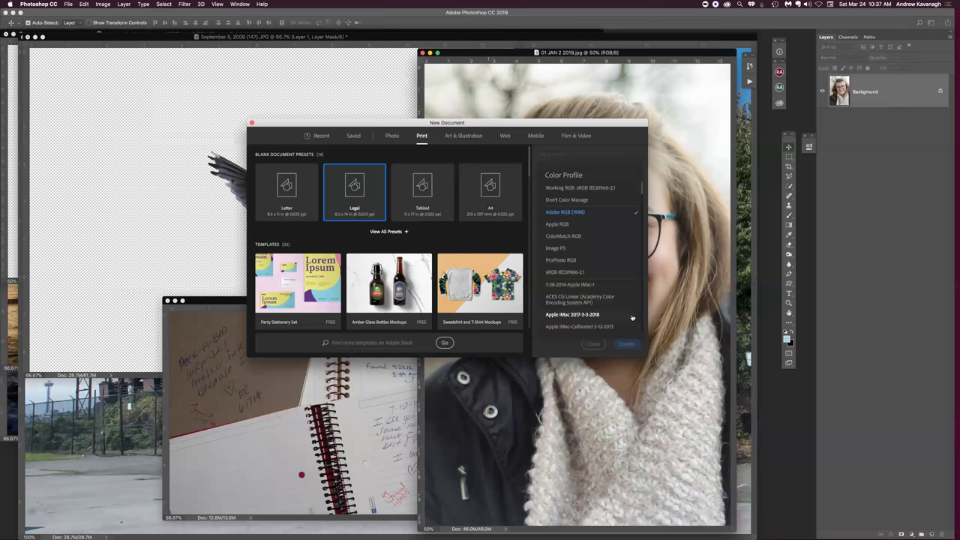
click(593, 188)
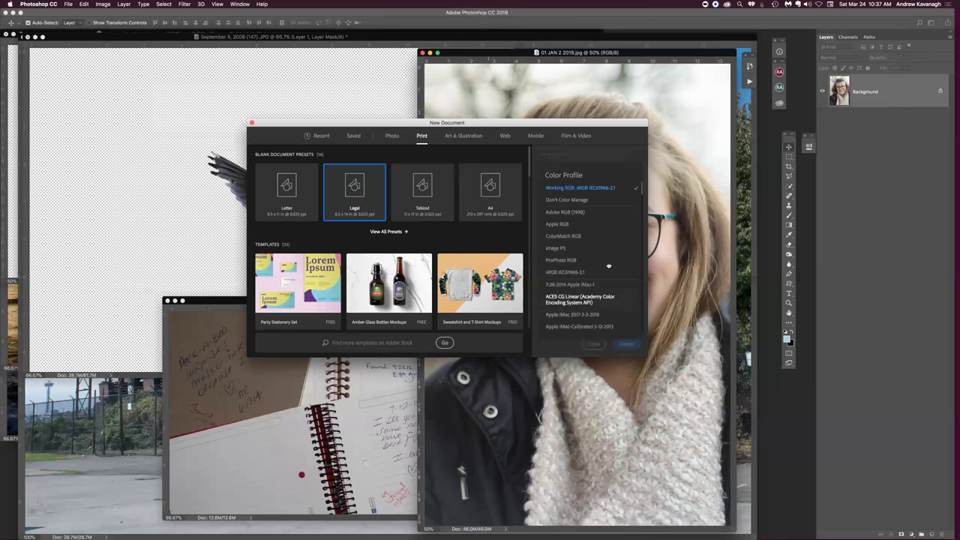
click(582, 213)
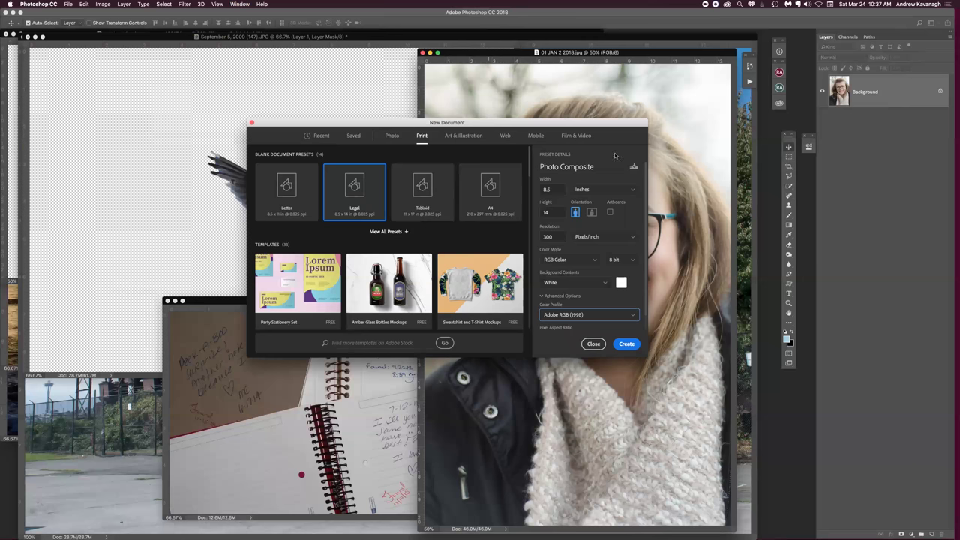
click(626, 344)
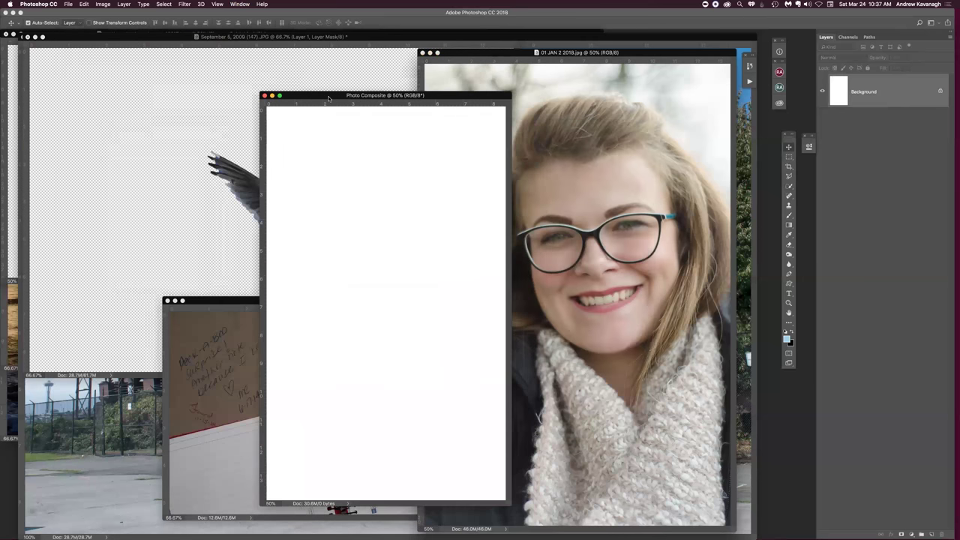
Step: Enlarge the Photo Composite window, arrange it beside the notebook photo, and copy the notebook's Background layer into it
drag(508, 504, 581, 522)
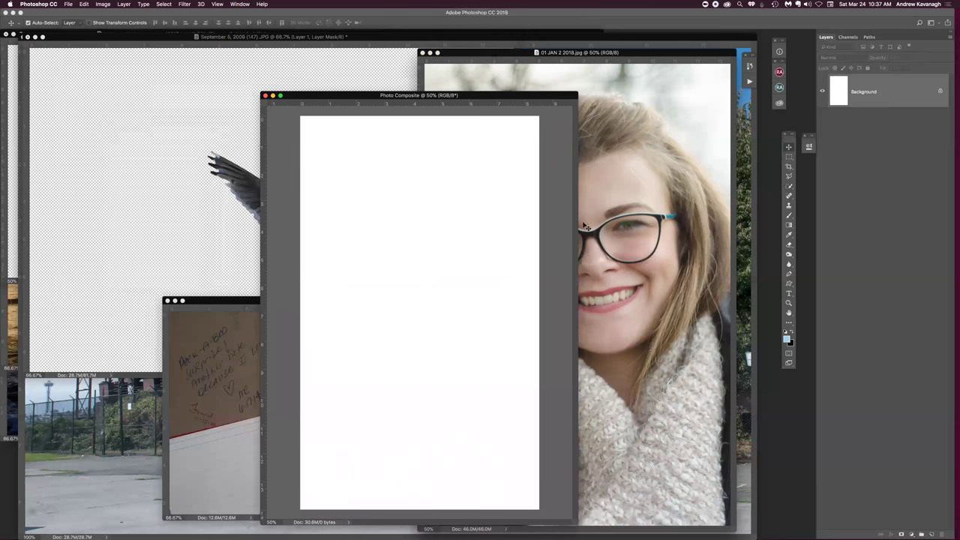
drag(442, 90, 513, 75)
double_click(300, 300)
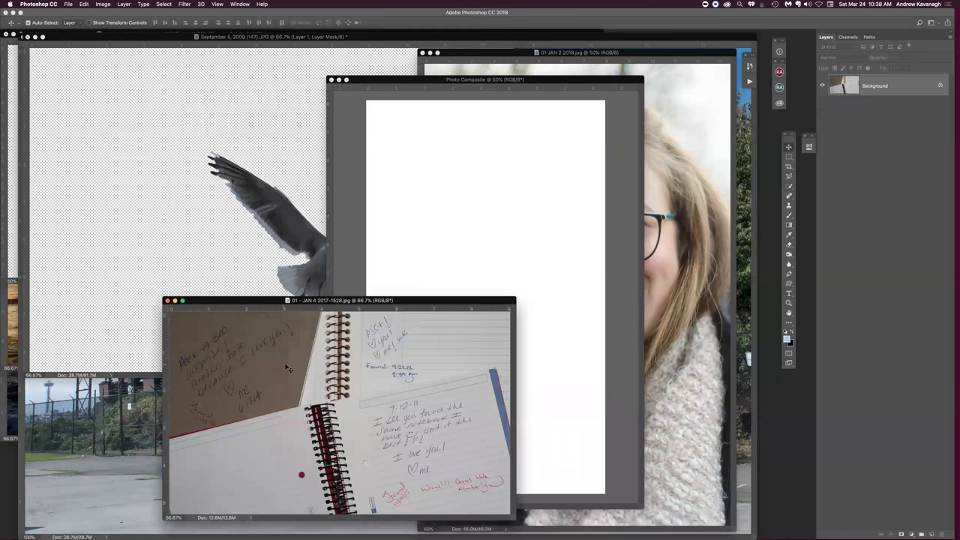
drag(878, 87, 458, 270)
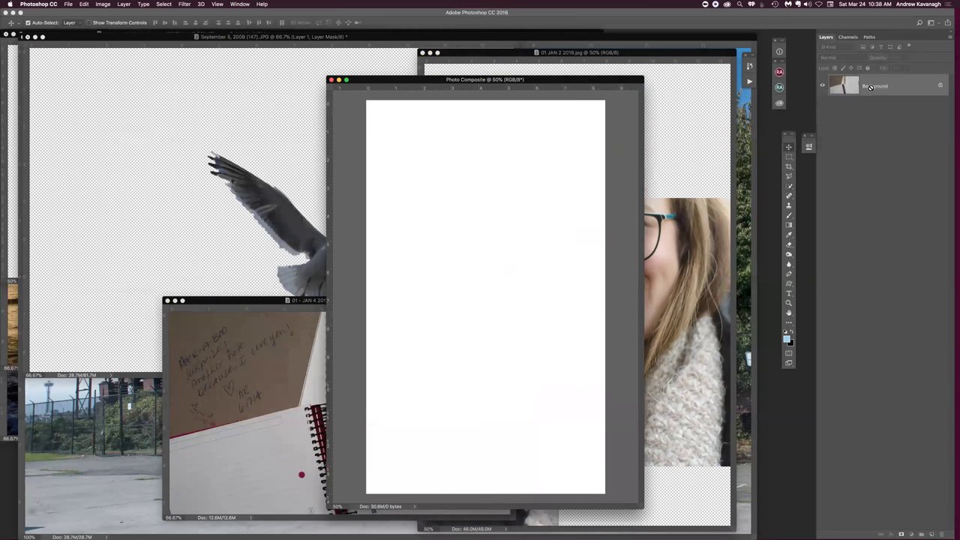
double_click(266, 301)
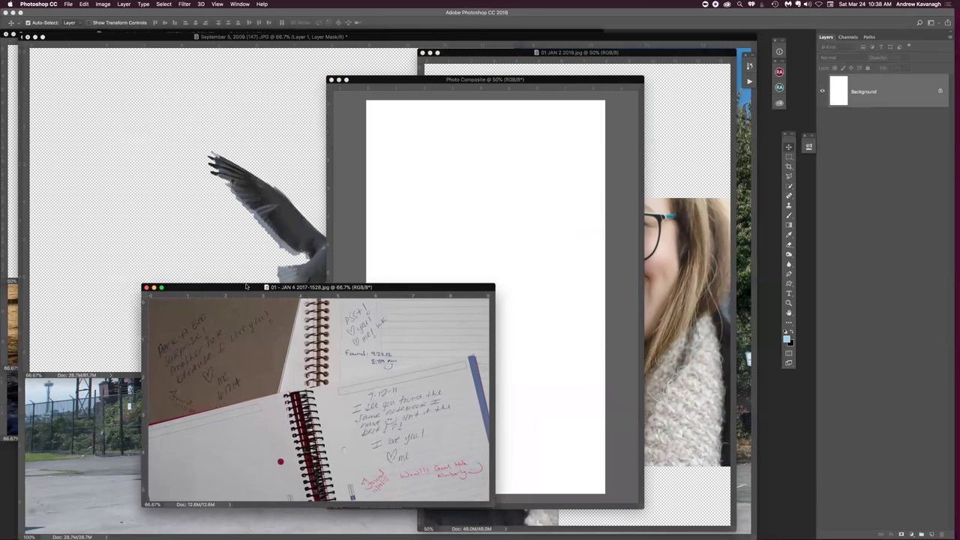
drag(376, 287, 333, 268)
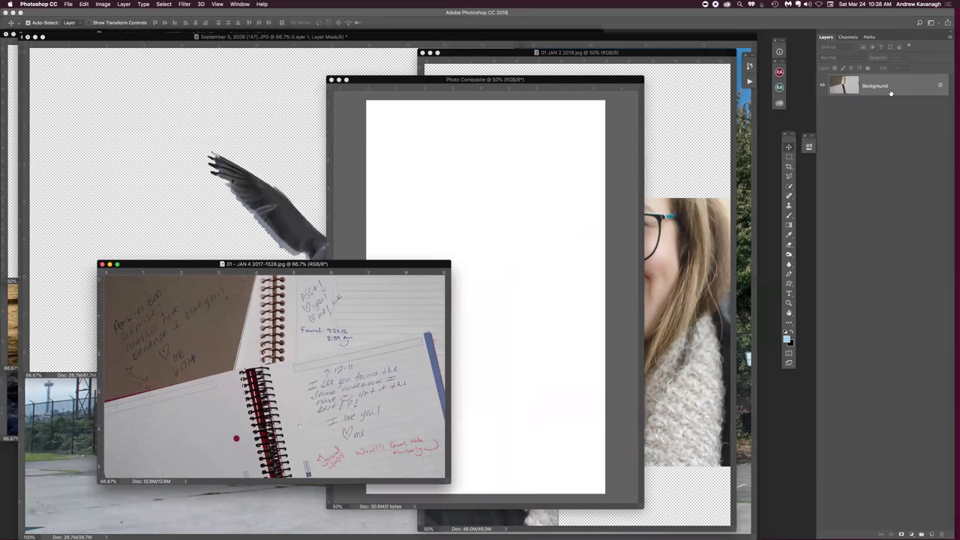
drag(892, 89, 576, 204)
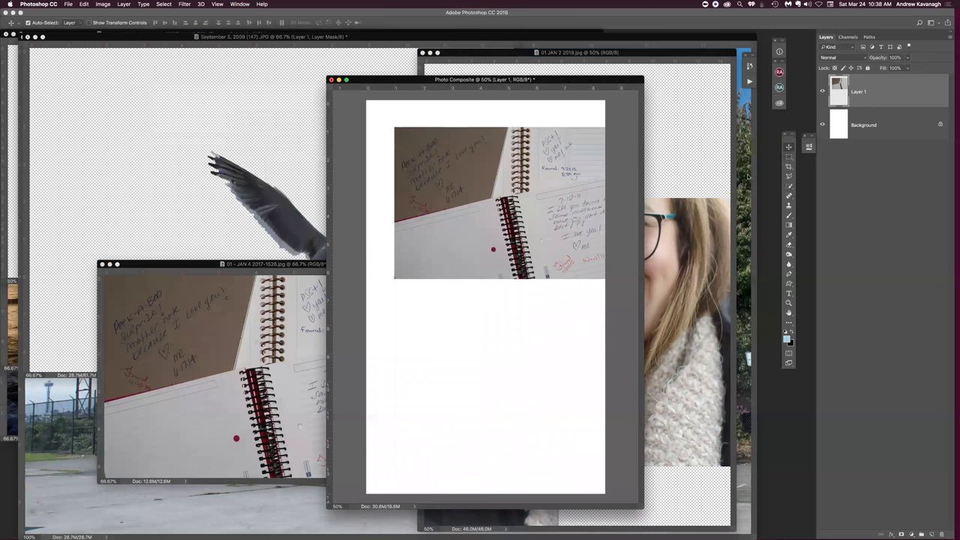
Step: Position the notebook layer across the top of the Photo Composite page and close the original notebook photo
drag(492, 225, 463, 212)
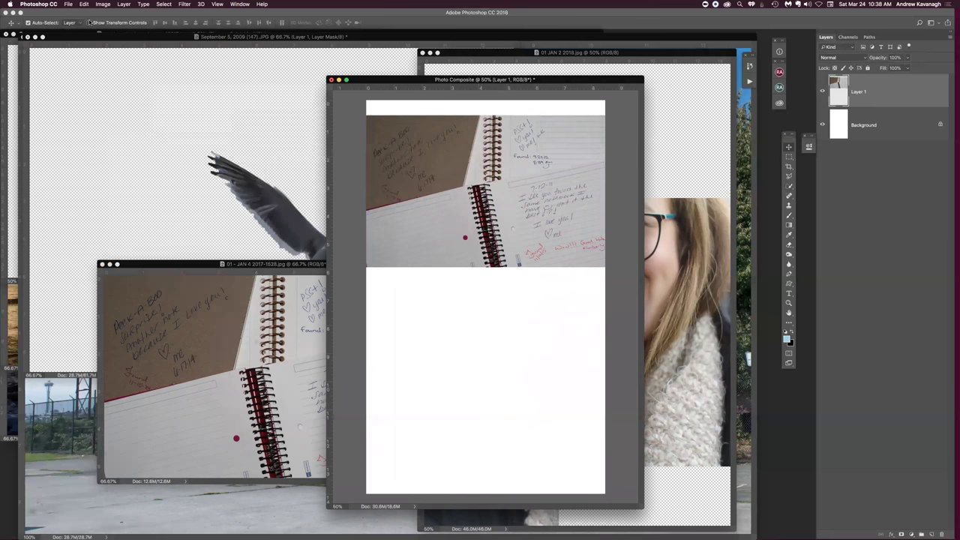
drag(487, 203, 509, 190)
click(150, 264)
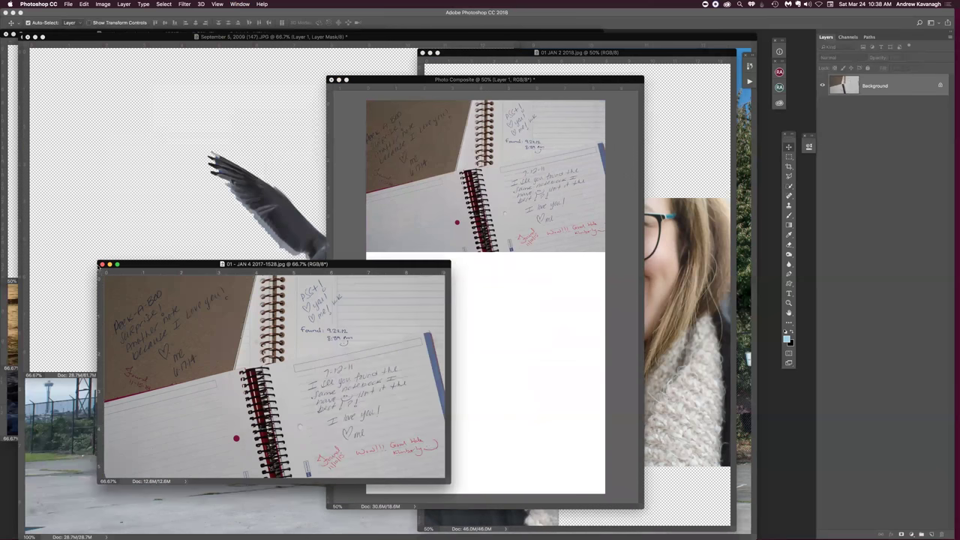
click(101, 265)
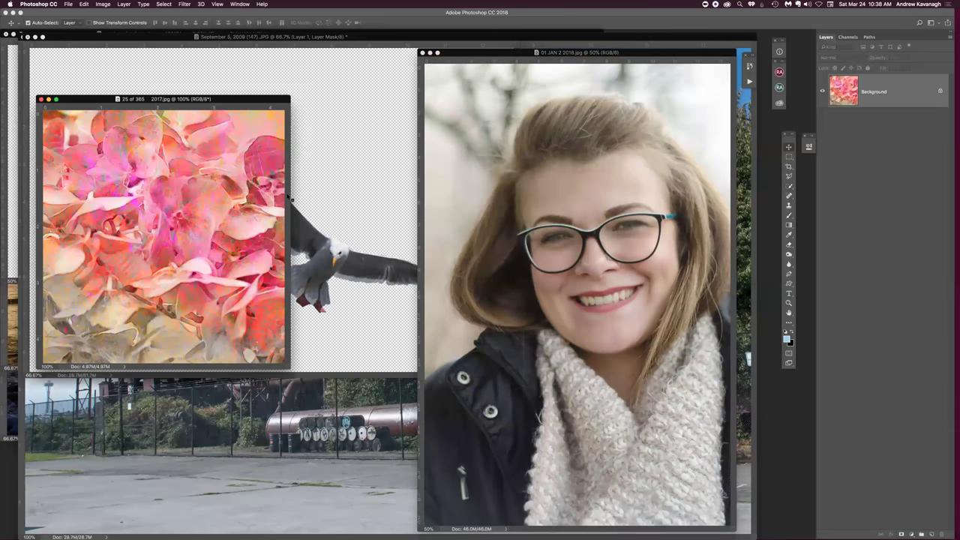
Step: Bring Photo Composite forward, place it beside the pink flower image, and copy the flower's Background layer onto its page
drag(220, 100, 419, 138)
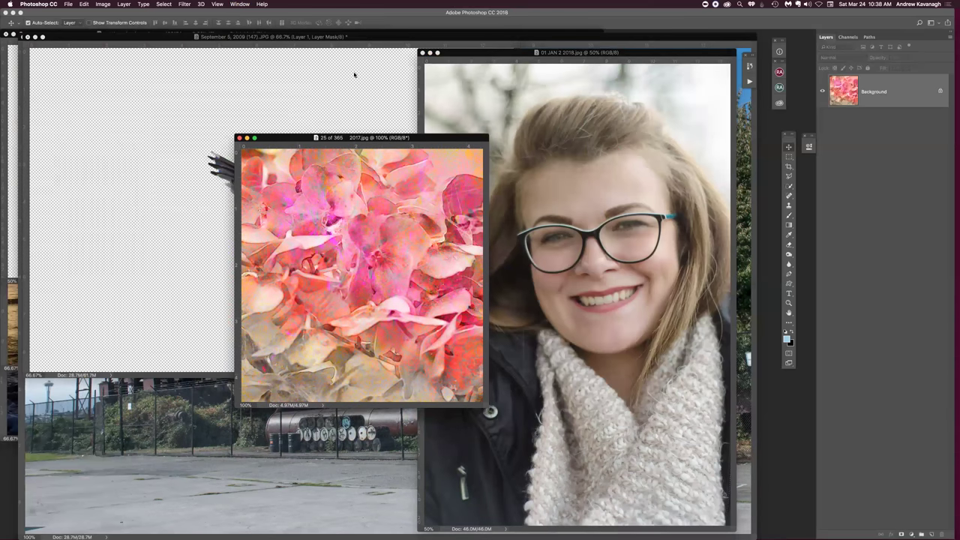
click(243, 4)
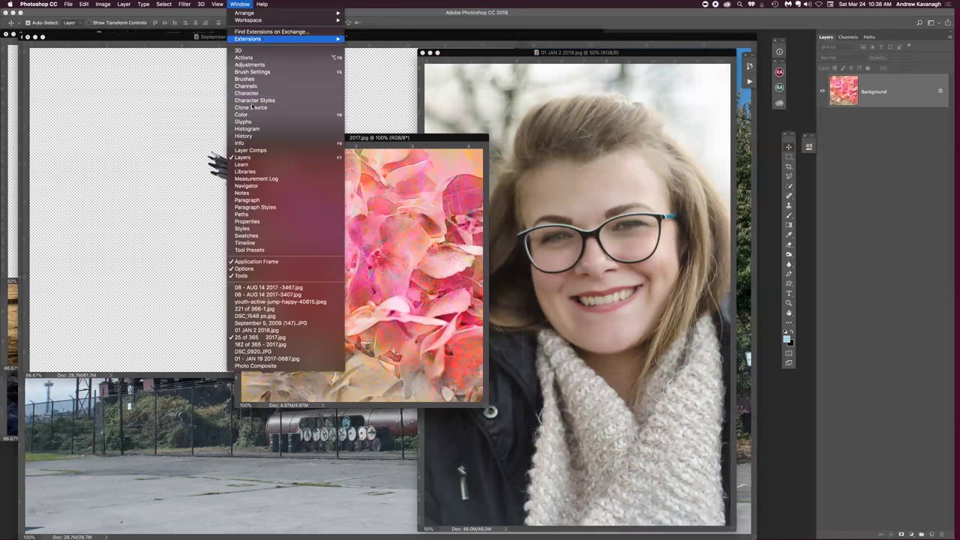
click(279, 365)
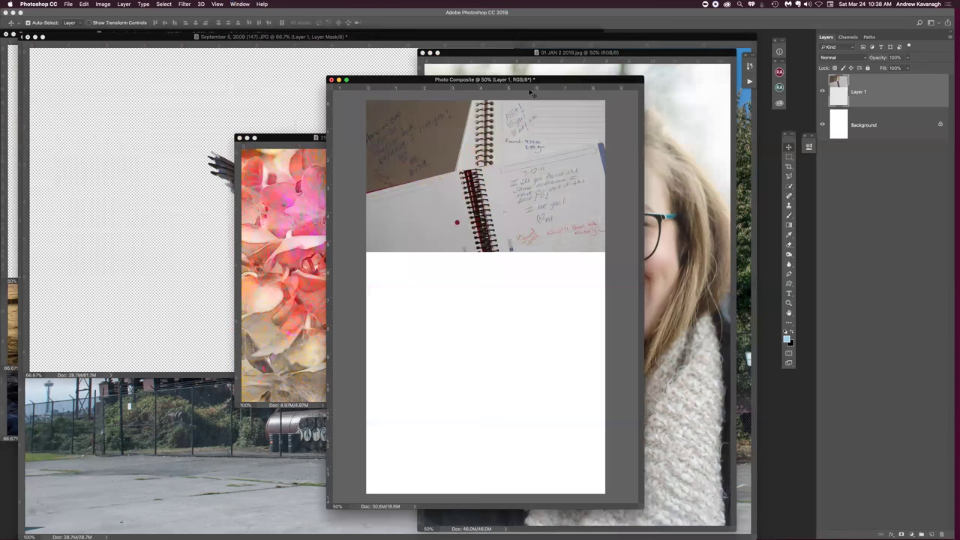
drag(539, 79, 240, 95)
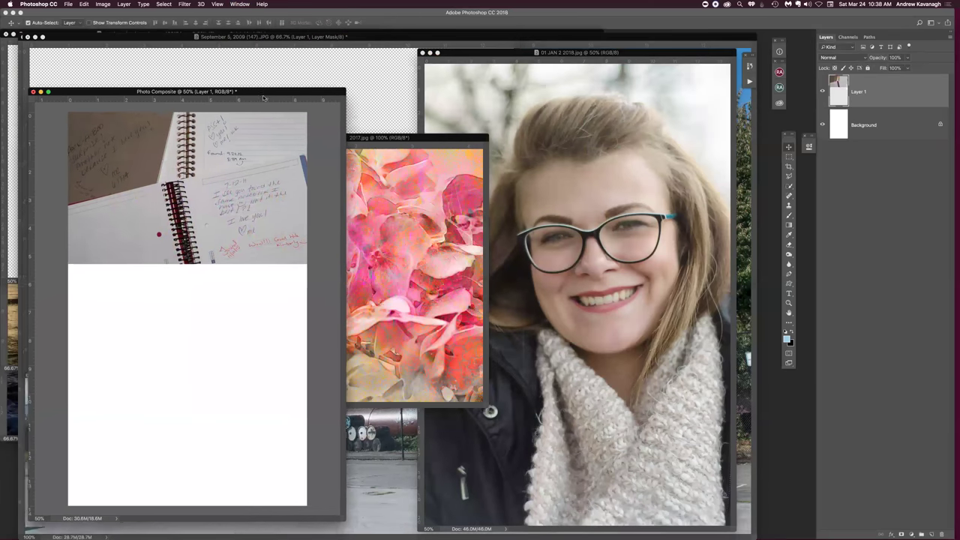
drag(427, 140, 449, 151)
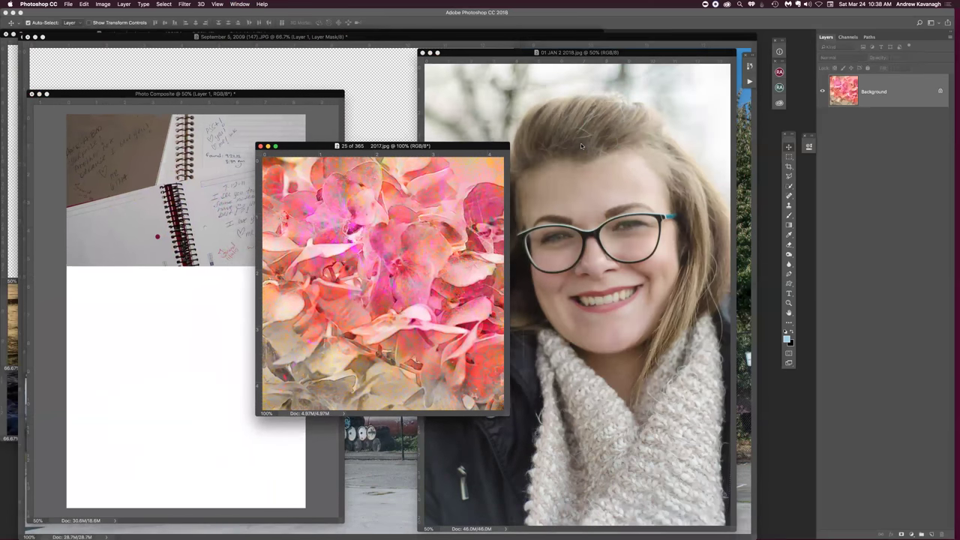
drag(892, 92, 187, 367)
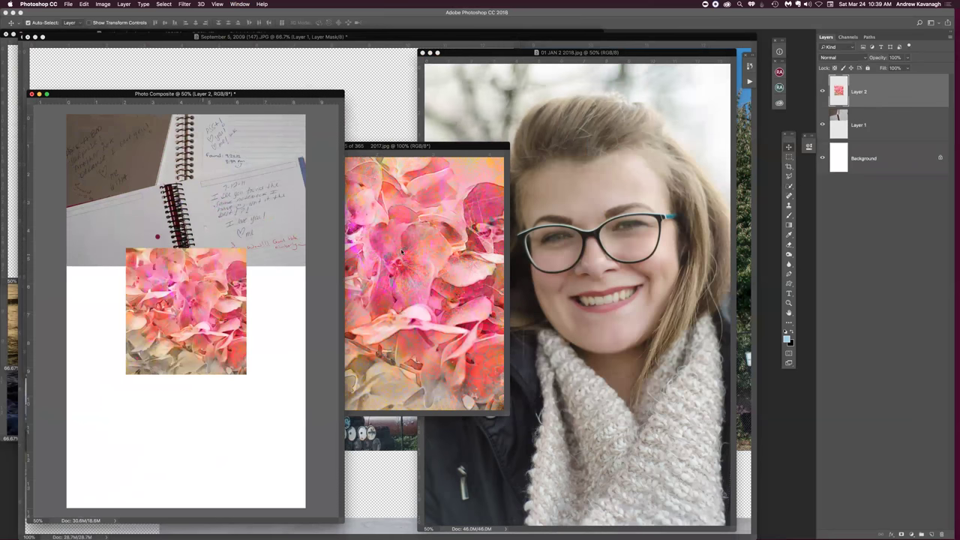
Step: Close the original flower image and shift the notebook layer slightly up and to the right in Photo Composite
click(433, 276)
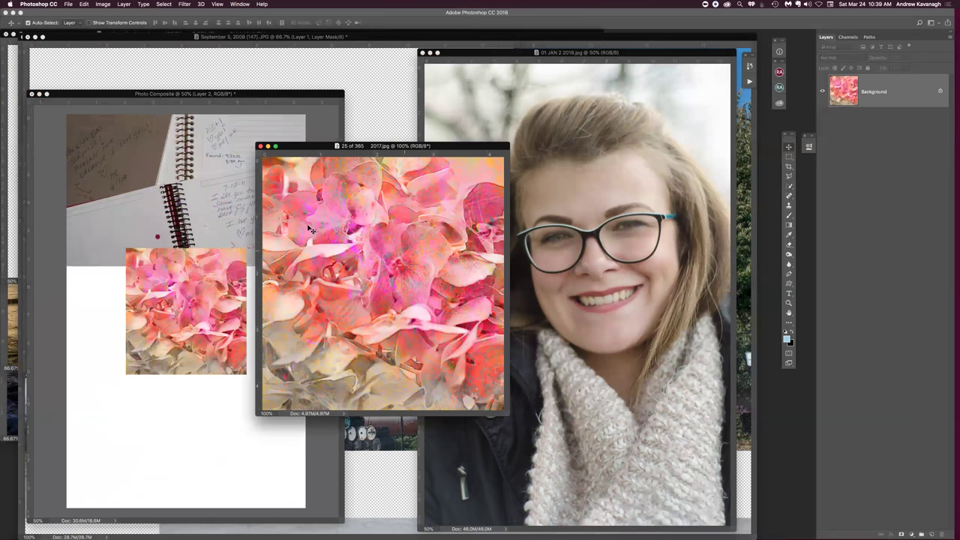
click(259, 146)
drag(275, 96, 373, 90)
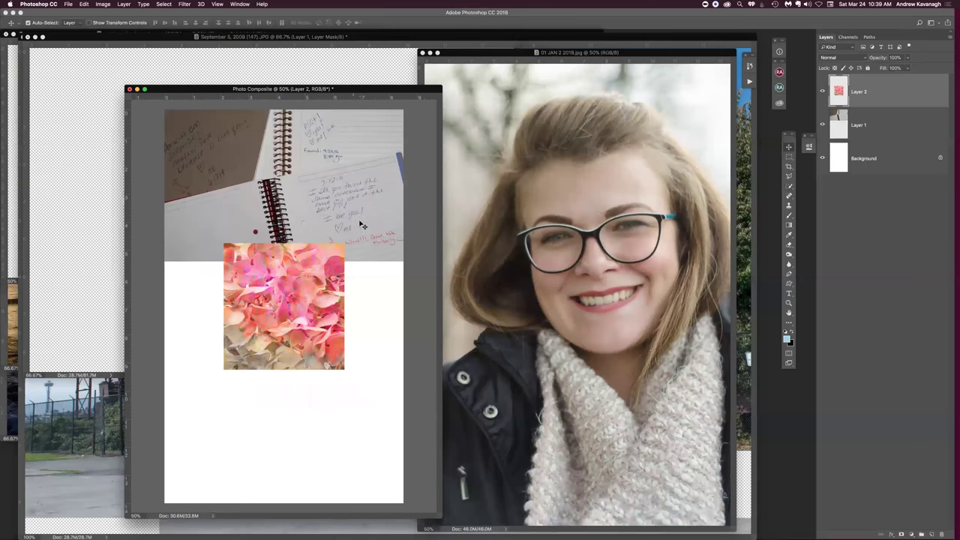
drag(353, 219, 361, 205)
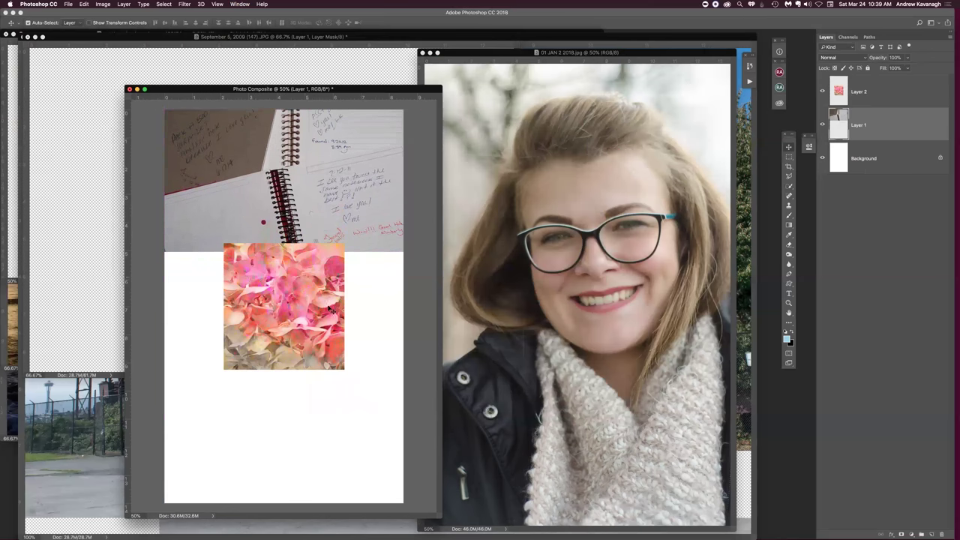
Step: Show Photo Composite in full-screen mode and convert the notebook layer to a Smart Object
click(300, 313)
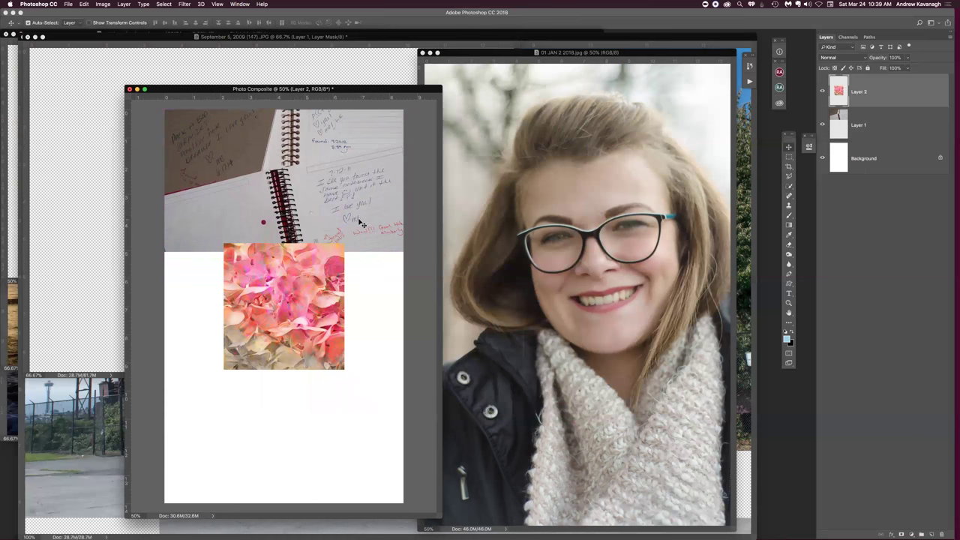
click(336, 195)
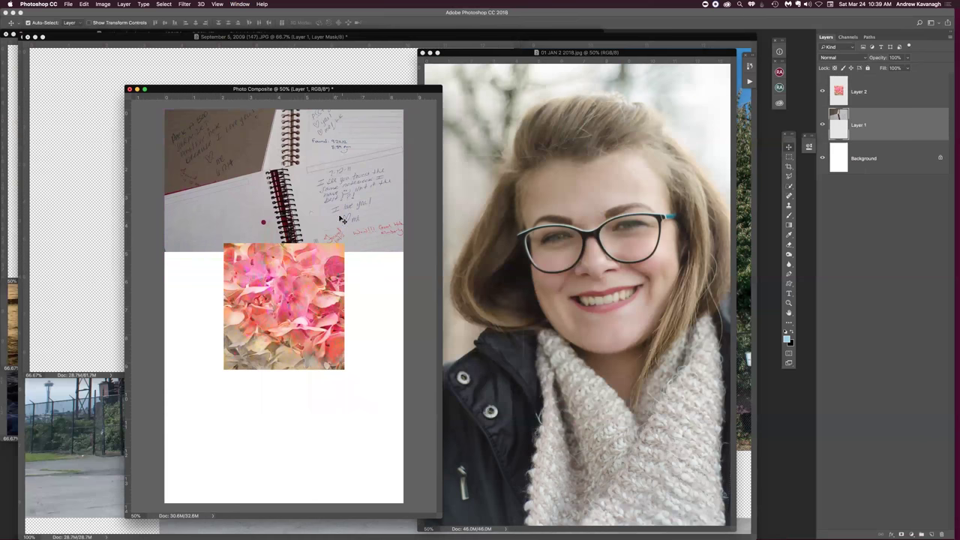
key(f)
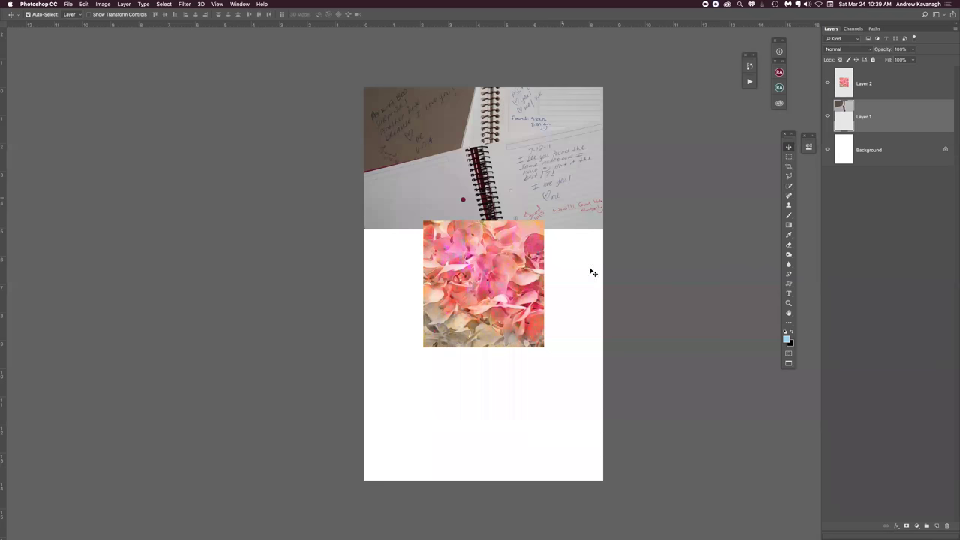
scroll(572, 272, right, 2)
key(super+r)
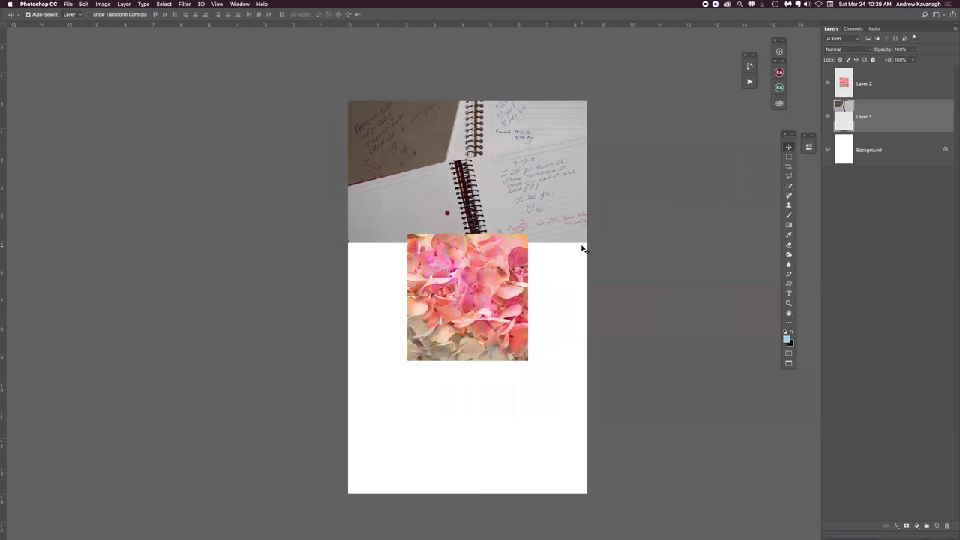
right_click(864, 117)
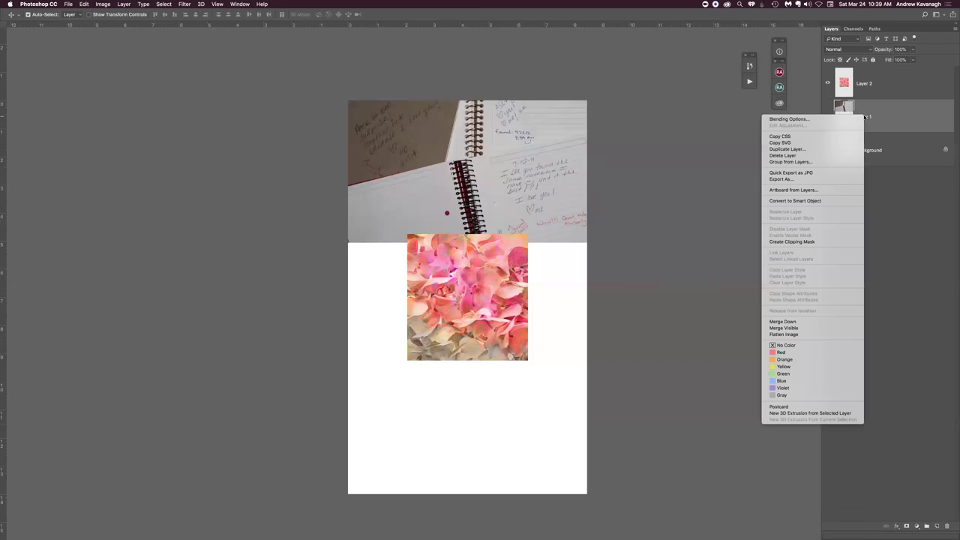
click(808, 203)
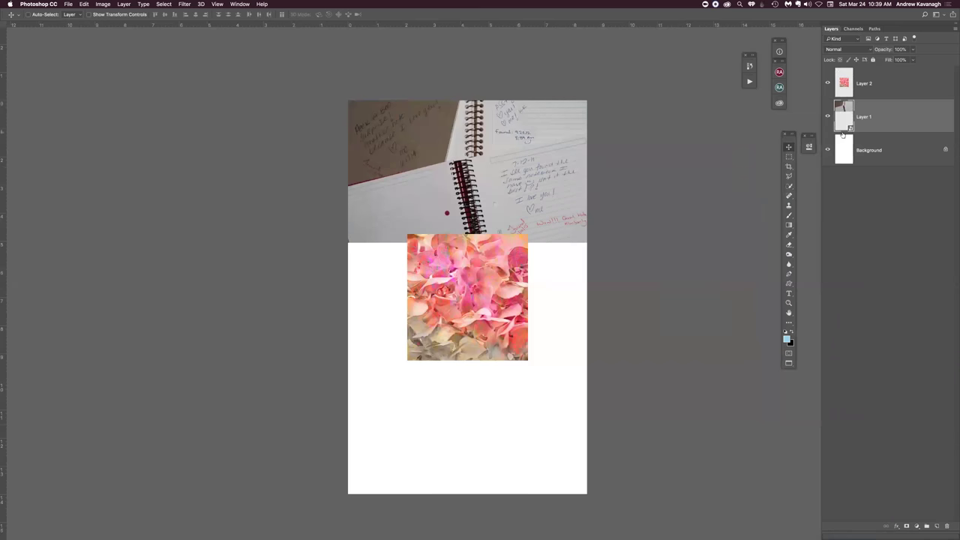
Step: Scale the notebook layer proportionally to about 145% and position it across the upper part of the page
key(super+t)
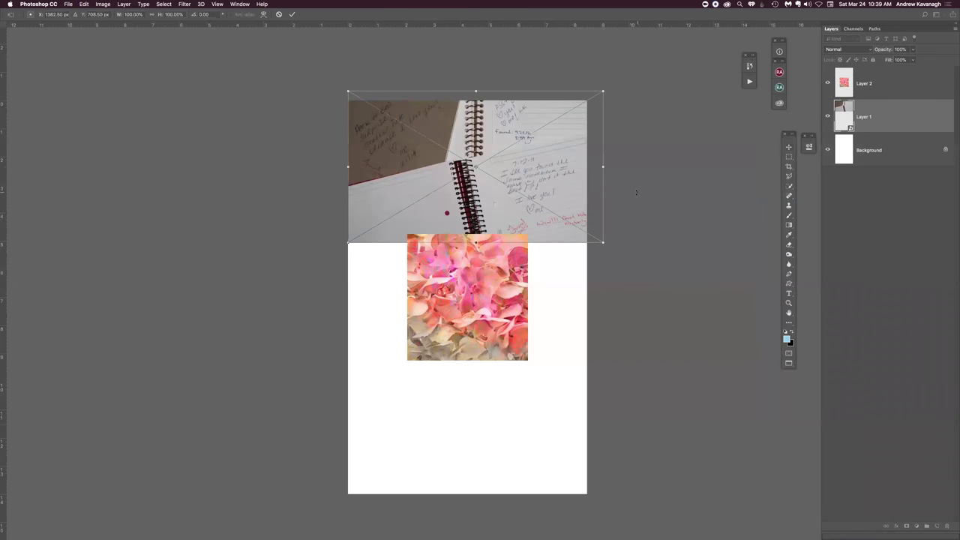
drag(545, 180, 539, 221)
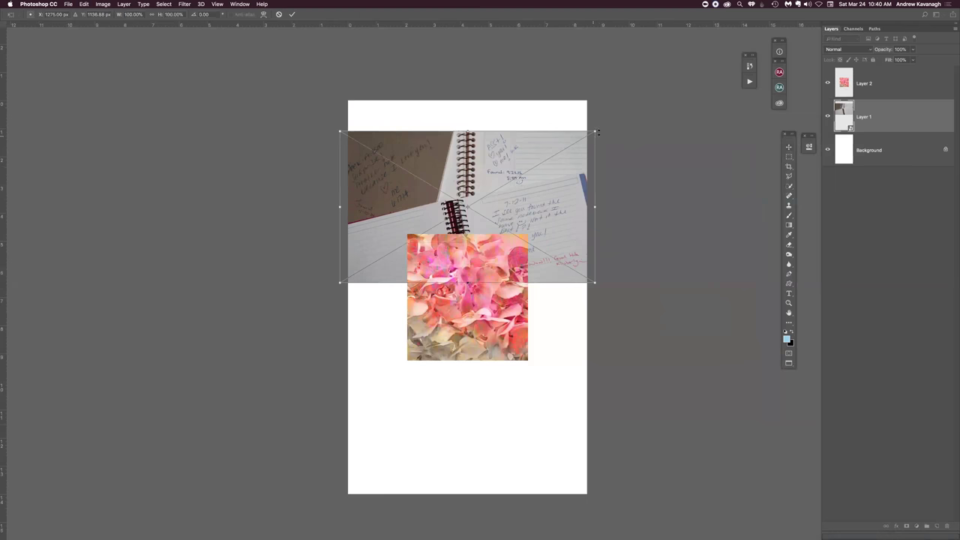
drag(596, 129, 651, 90)
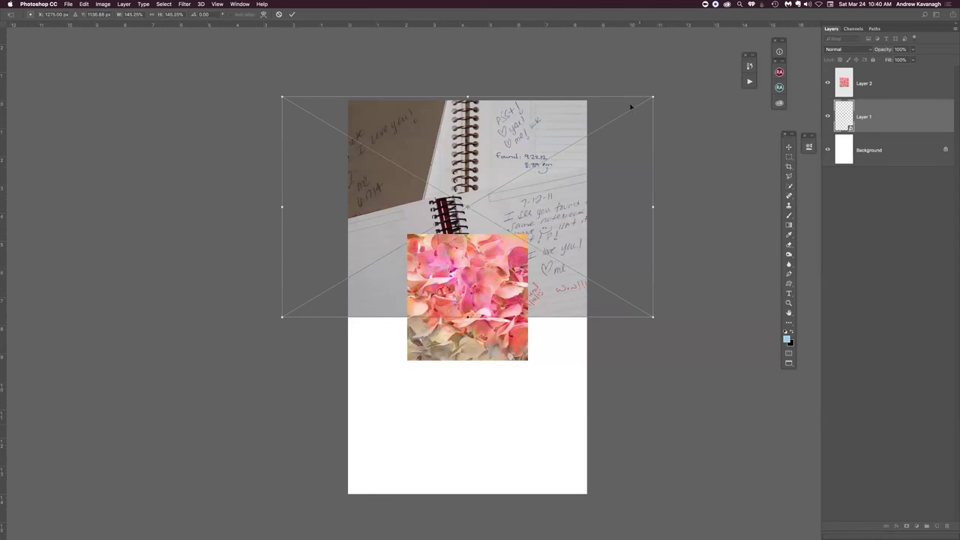
drag(554, 215, 542, 259)
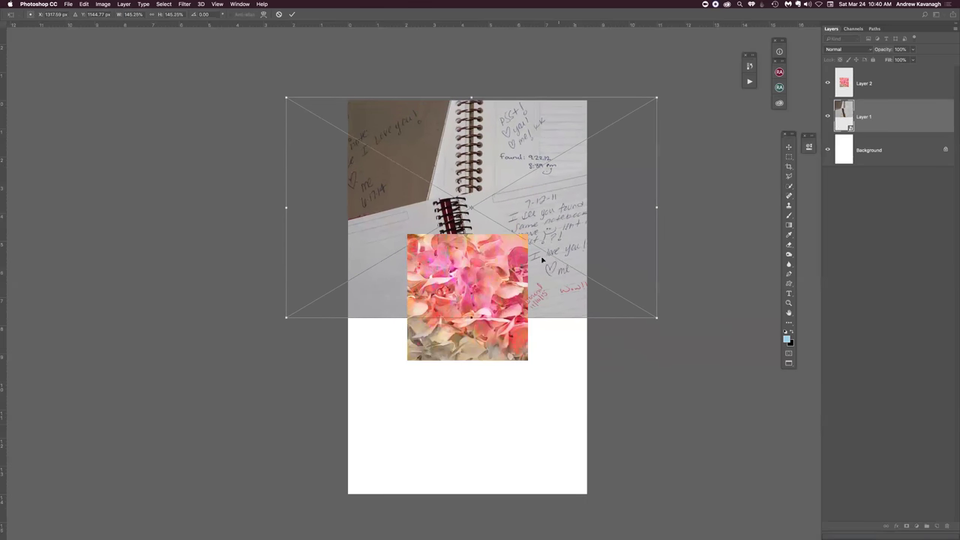
Step: Stretch the notebook layer vertically to the page's bottom edge, fit it to the page's top edge, and apply the transform
drag(469, 320, 462, 493)
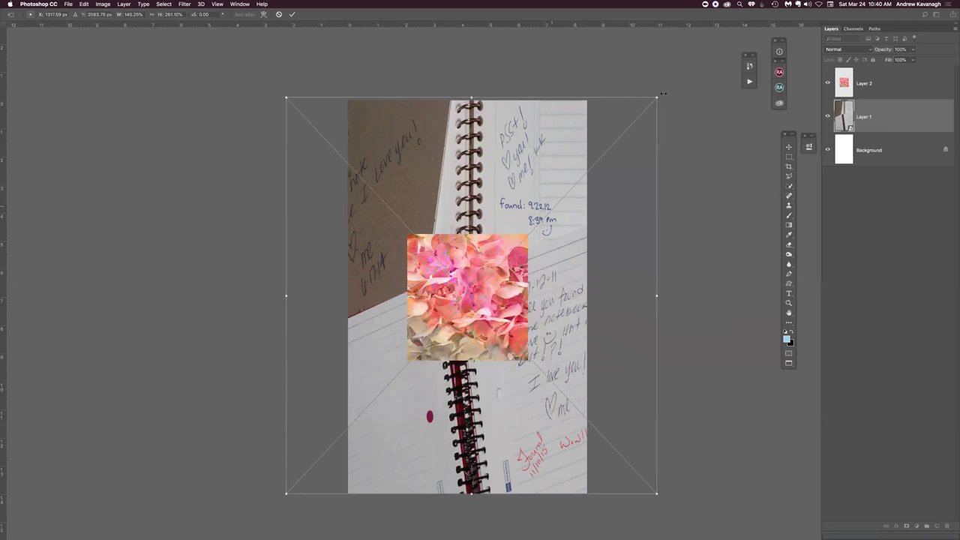
drag(656, 97, 655, 99)
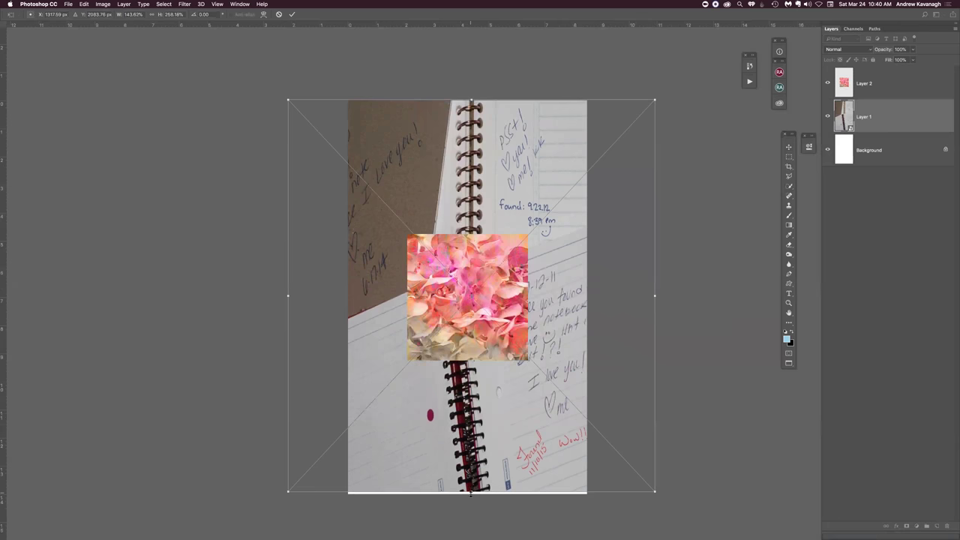
drag(471, 494, 465, 495)
key(Return)
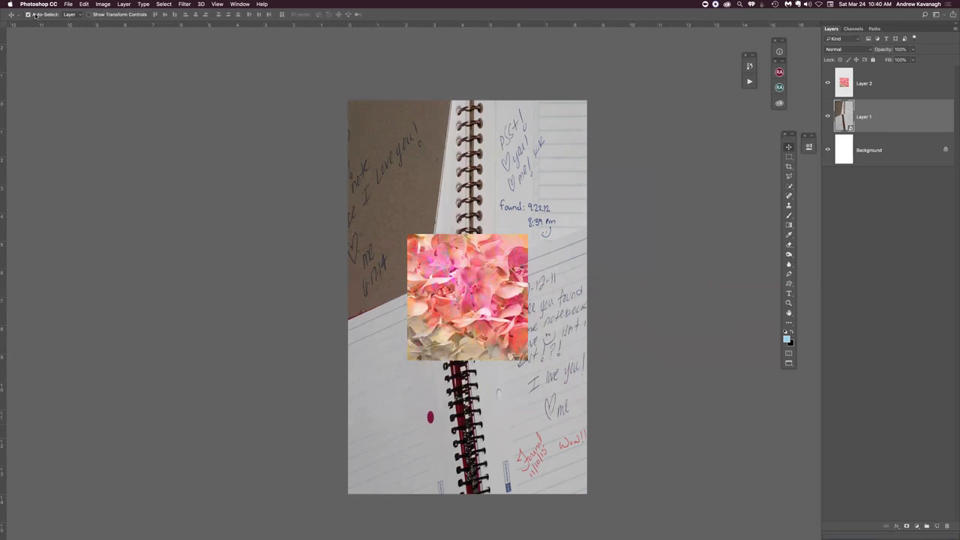
Step: Move the flower layer slightly up and convert it to a Smart Object
click(481, 291)
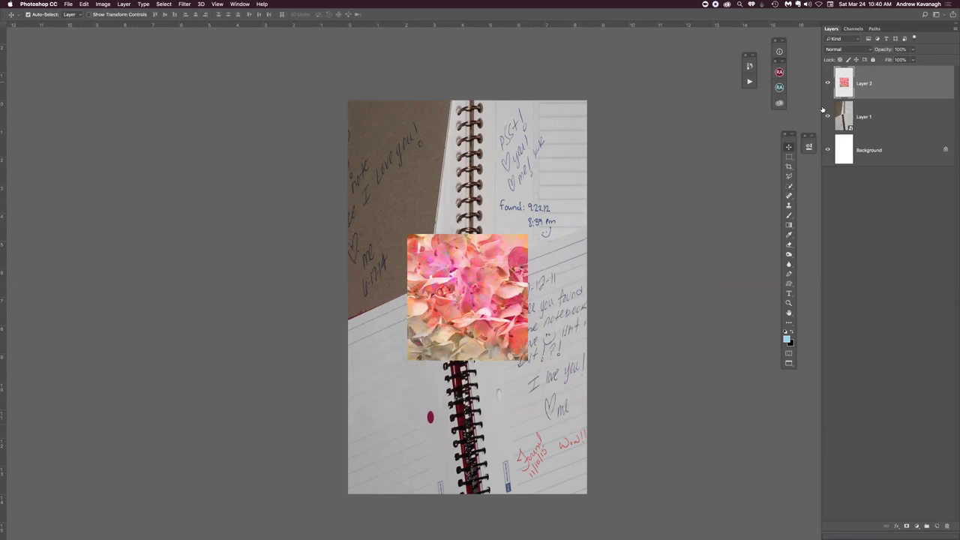
mouse_move(485, 266)
mouse_down()
mouse_move(474, 229)
mouse_move(463, 230)
mouse_move(484, 256)
mouse_up()
right_click(846, 84)
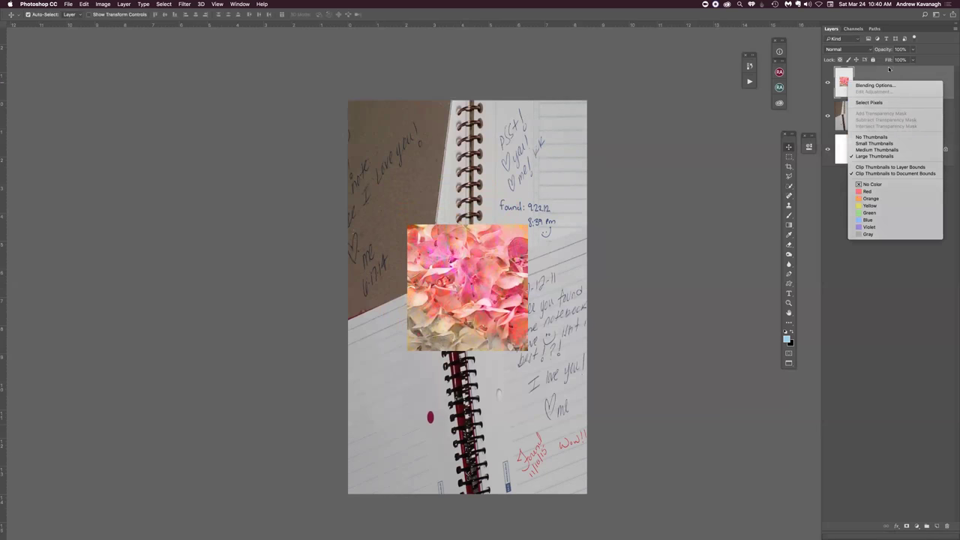
click(889, 69)
right_click(871, 82)
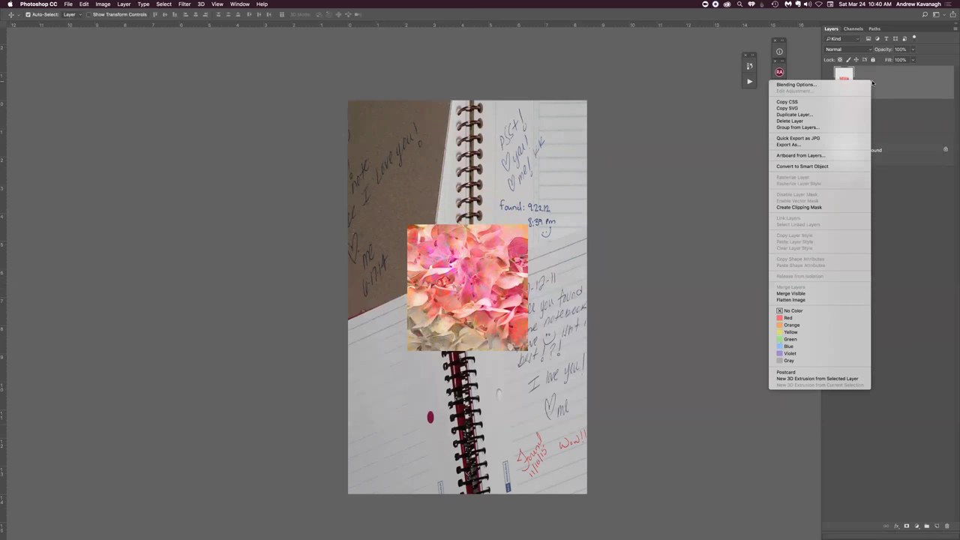
click(802, 166)
Step: Enlarge the flower layer proportionally to about 333% so it covers the whole page
key(super+t)
drag(529, 223, 696, 117)
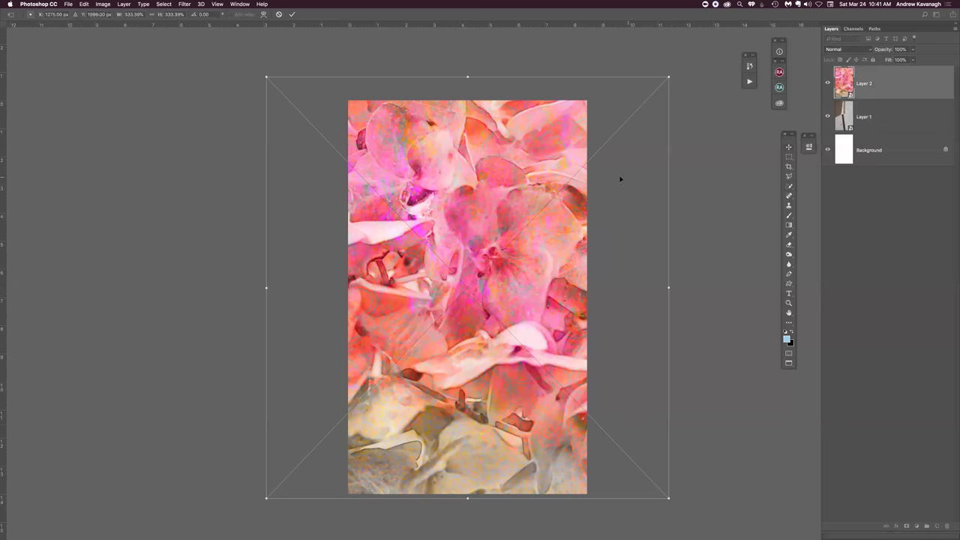
key(Return)
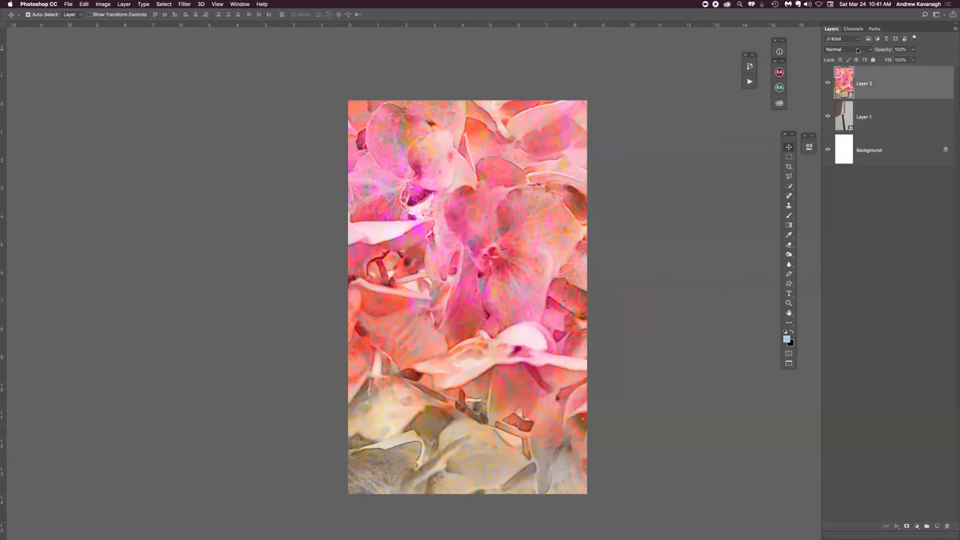
Step: Review the list of blend modes for the flower layer and try Dissolve
click(870, 50)
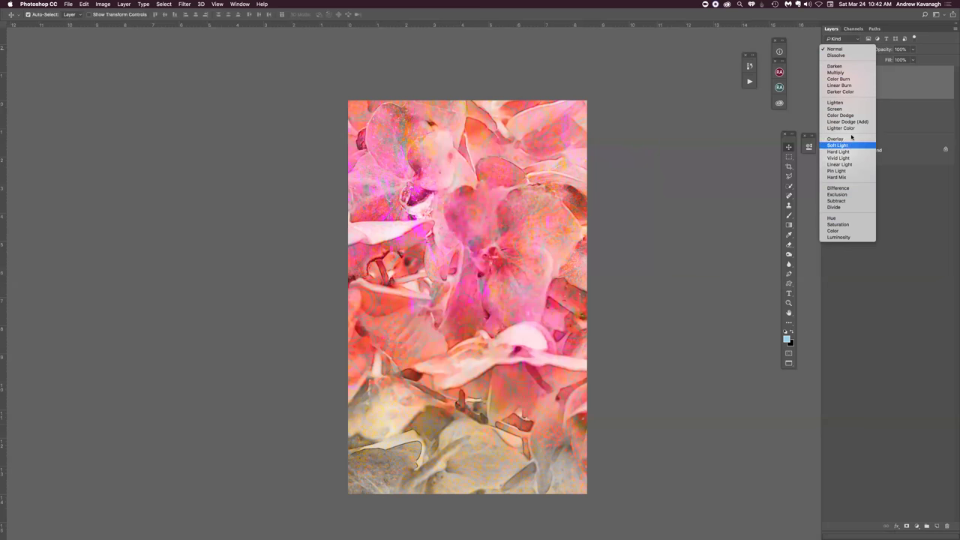
click(898, 87)
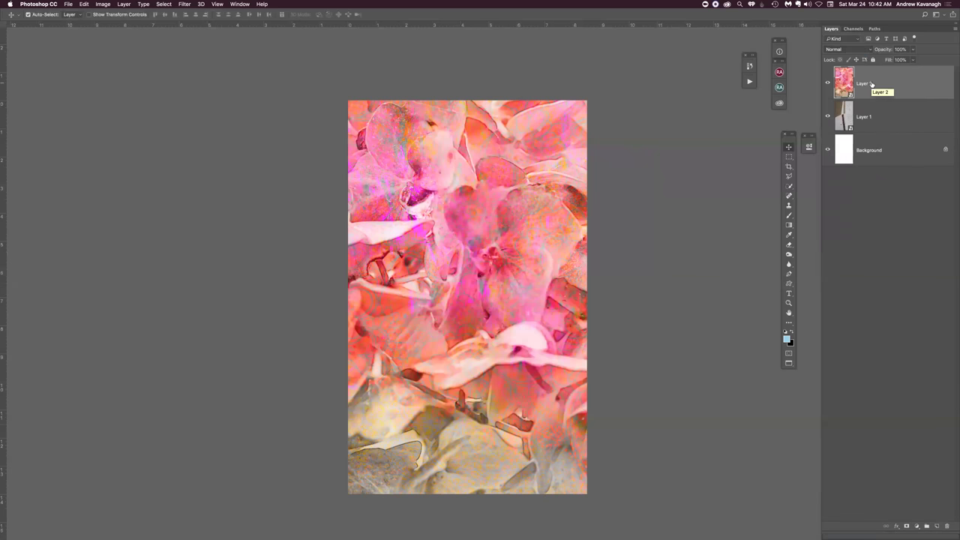
key(shift+plus)
click(866, 50)
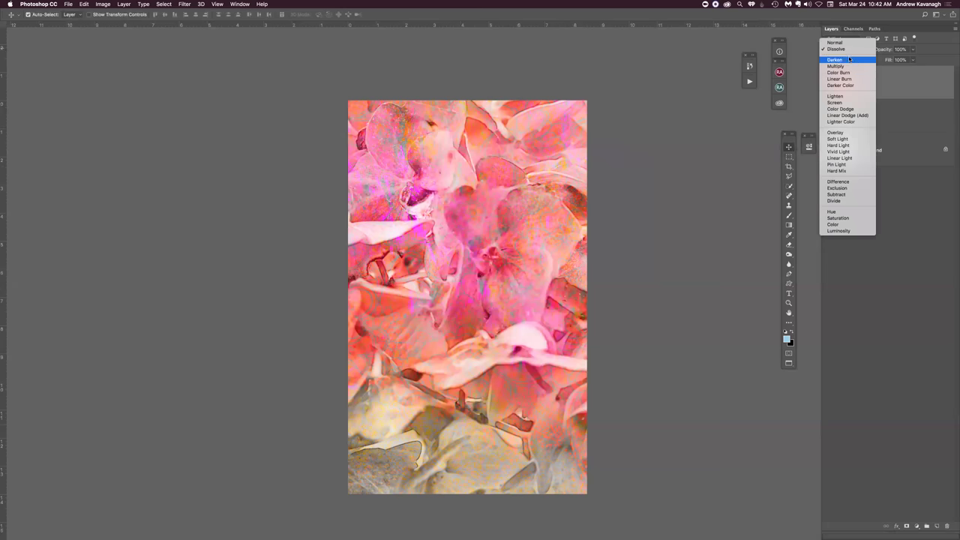
click(895, 80)
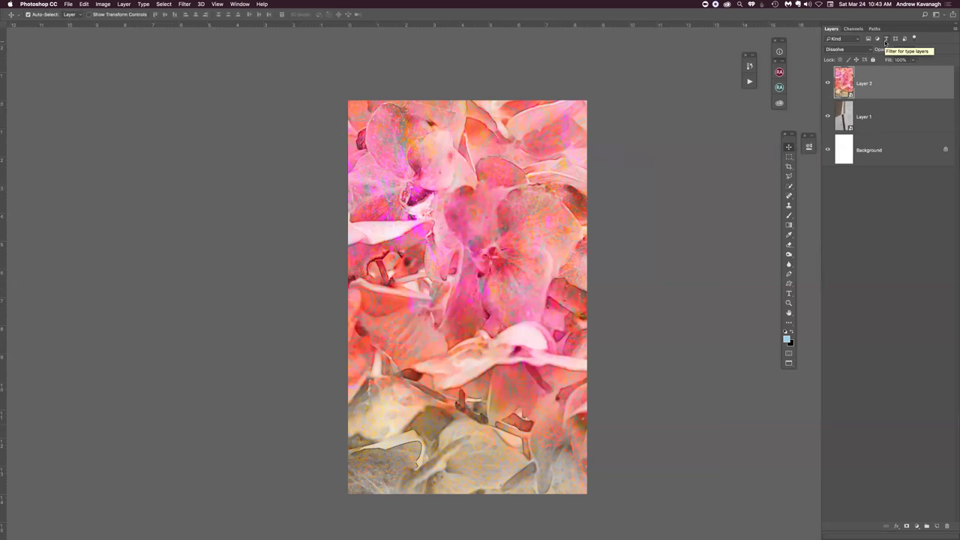
Step: Try the darkening blend modes on the flower layer, going from Darken through Multiply and Color Burn to Darker Color
key(shift+plus)
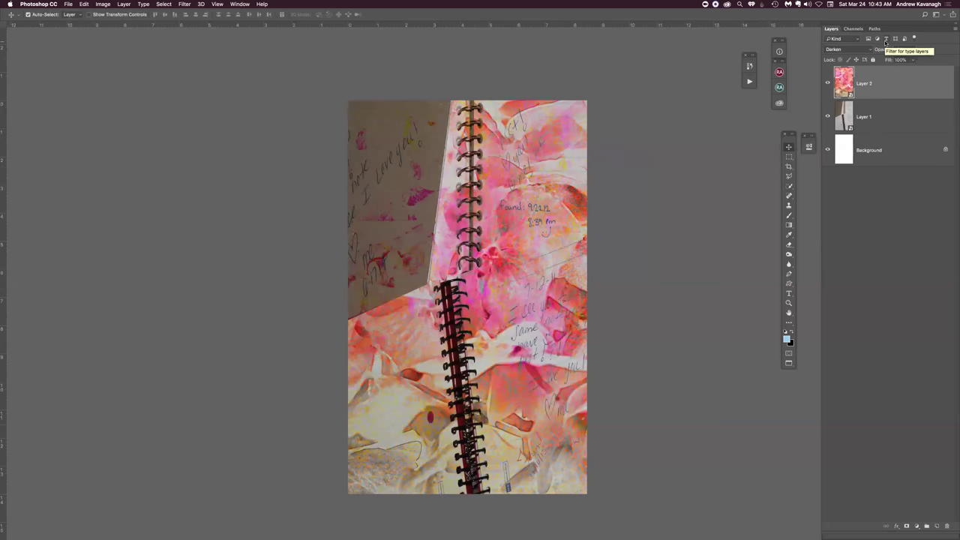
key(shift+plus)
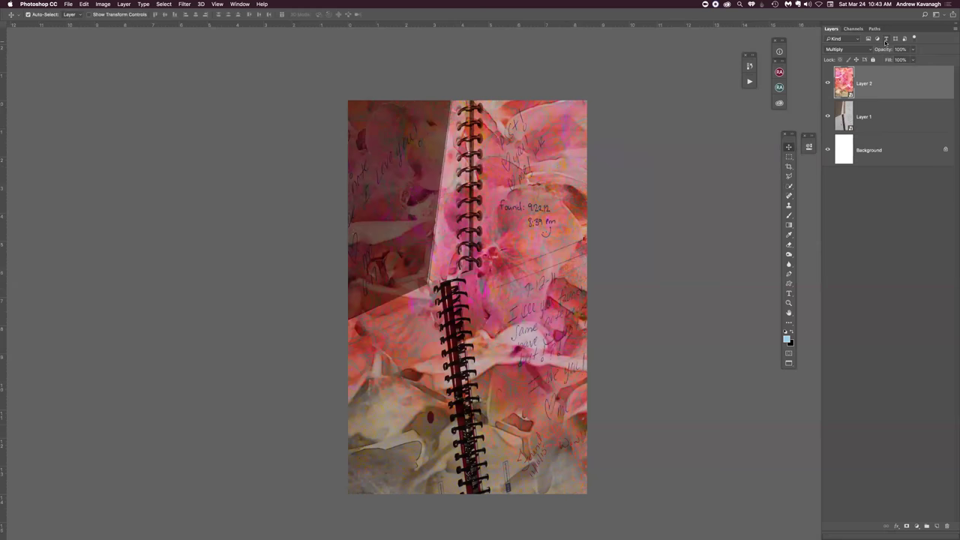
key(shift+plus)
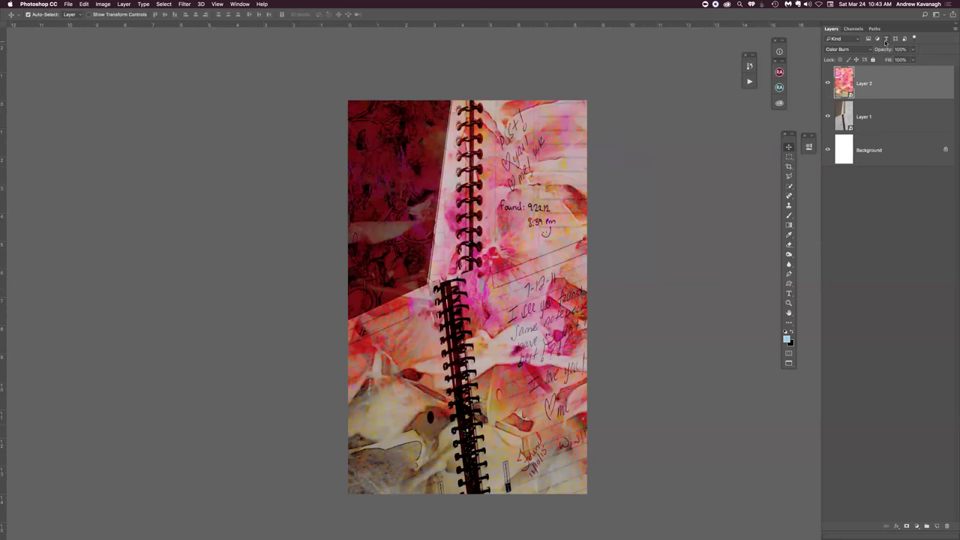
key(shift+plus)
key(shift+plus)
key(shift+minus)
key(shift+plus)
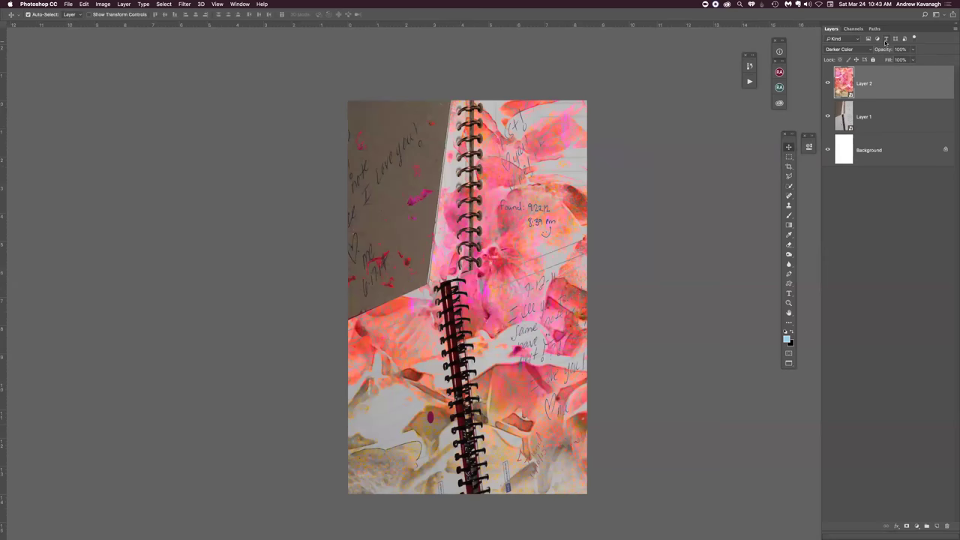
Step: Try the lightening blend modes on the flower layer, including Lighten and Screen, and continue to Overlay
key(shift+plus)
key(shift+plus)
key(shift+minus)
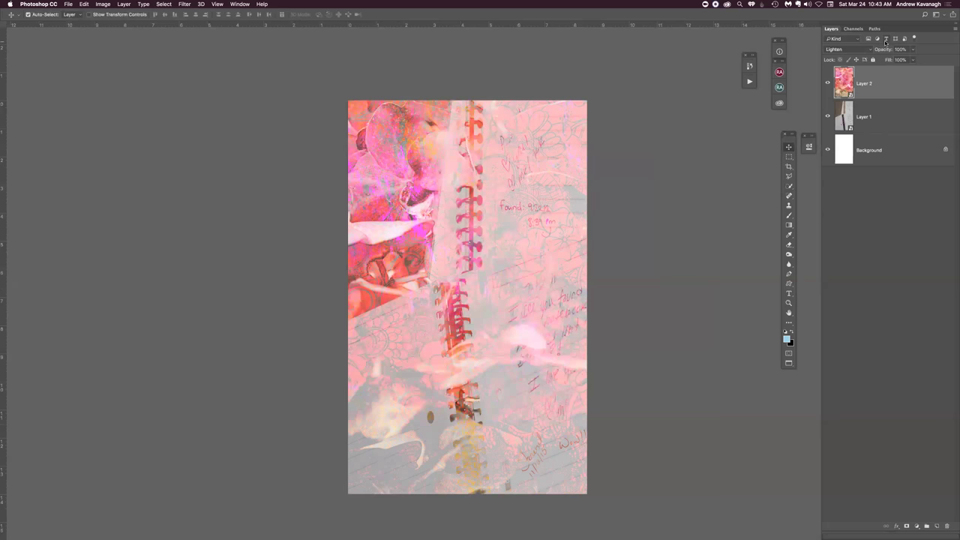
key(shift+plus)
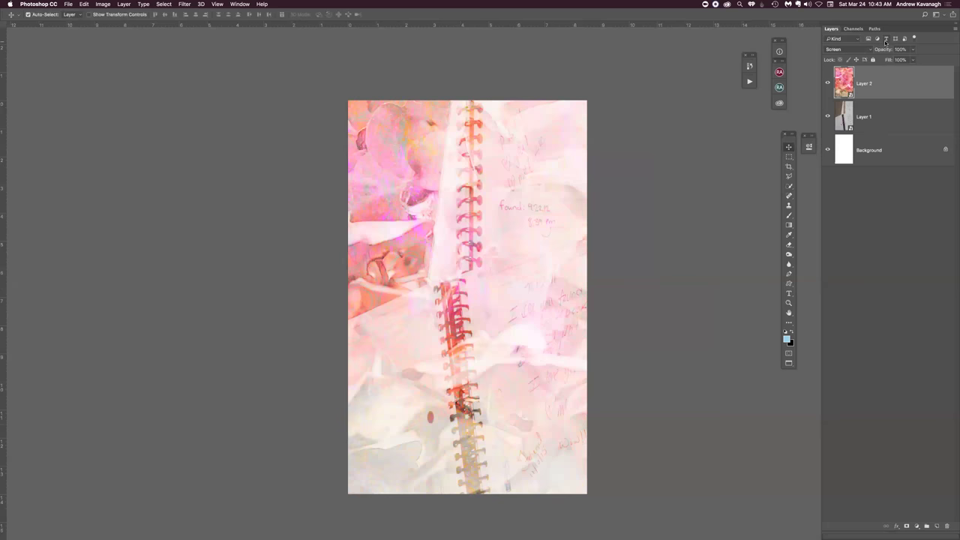
key(shift+plus)
key(shift+plus)
key(shift+plus)
key(shift+plus)
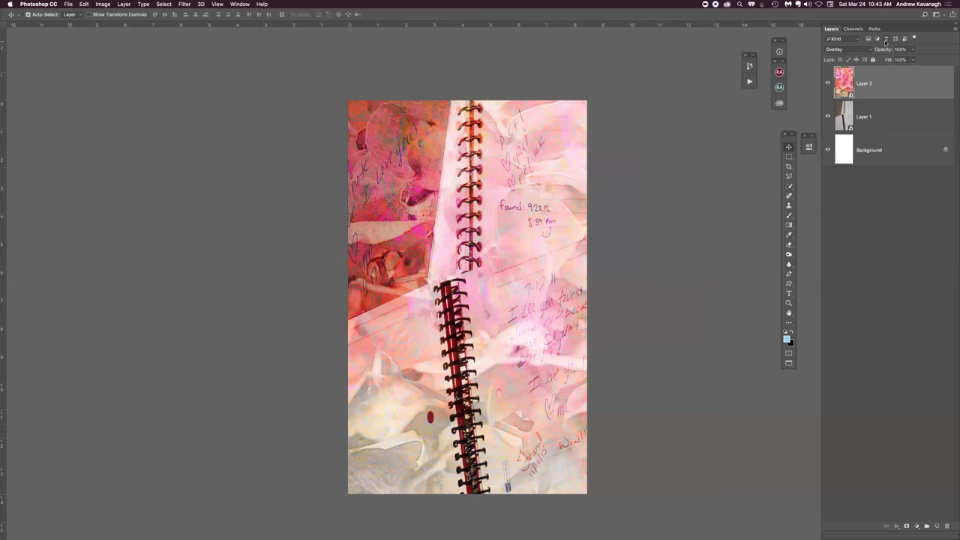
Step: Advance the flower layer's blend mode to Pin Light, and hide and show the layer to compare the effect
key(shift+plus)
key(shift+plus)
key(shift+plus)
key(shift+plus)
key(shift+plus)
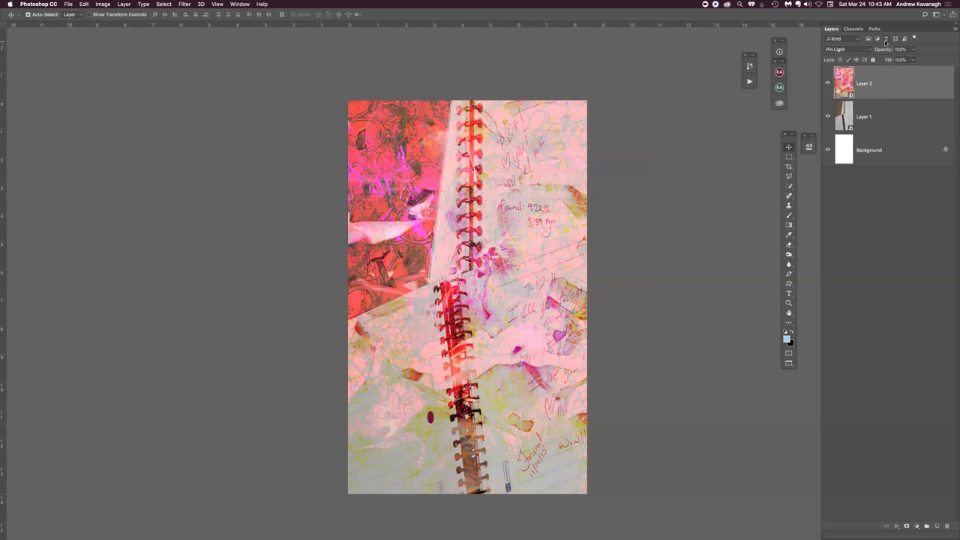
click(827, 83)
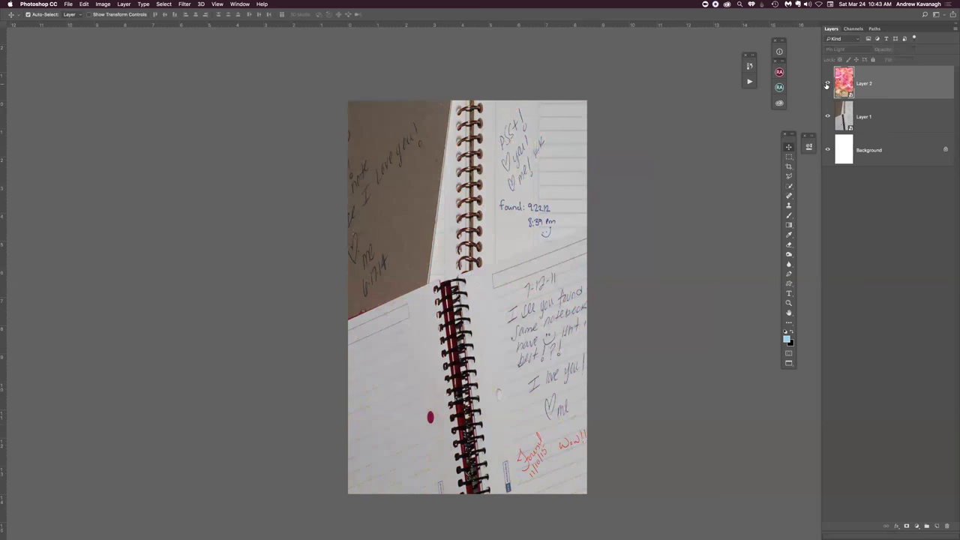
click(827, 83)
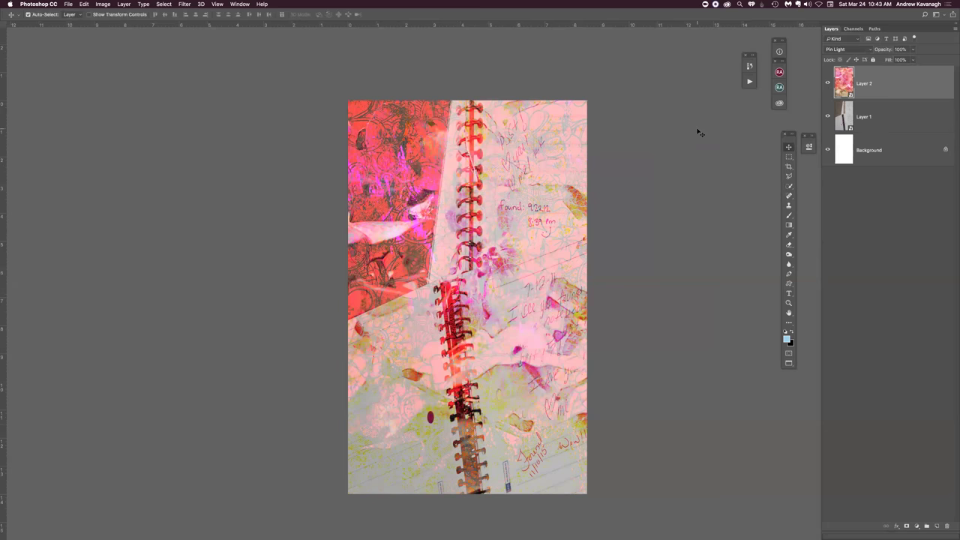
Step: Advance the flower layer's blend mode through Hard Mix and Difference to Exclusion
key(shift+plus)
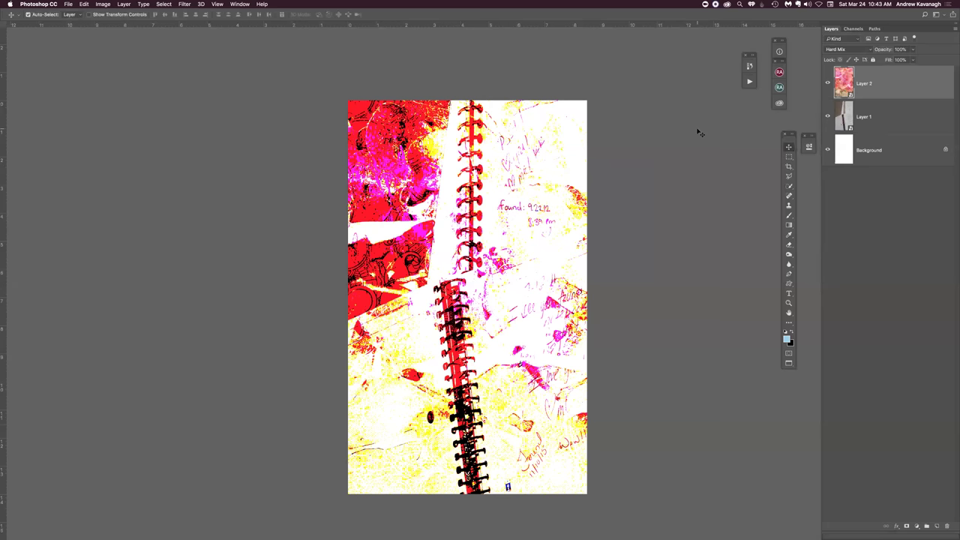
key(shift+plus)
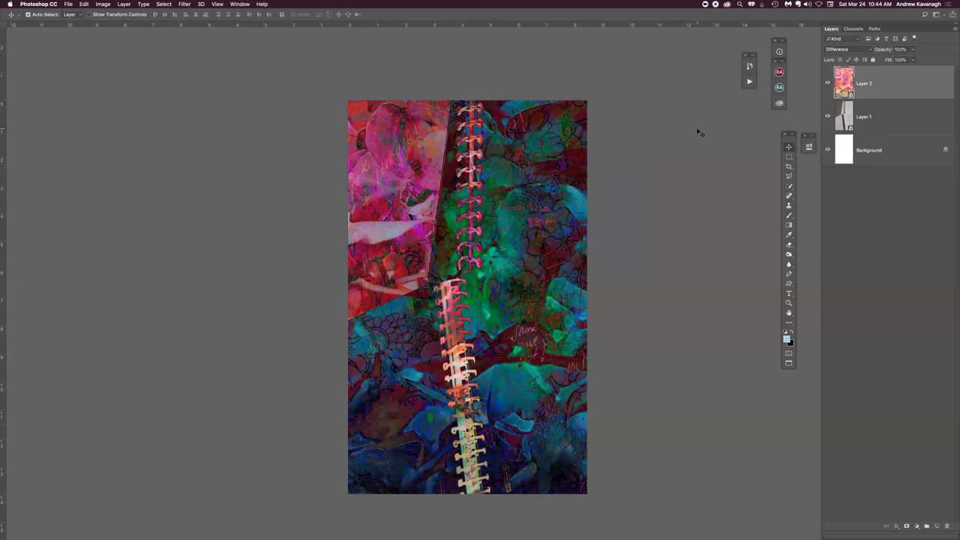
key(shift+plus)
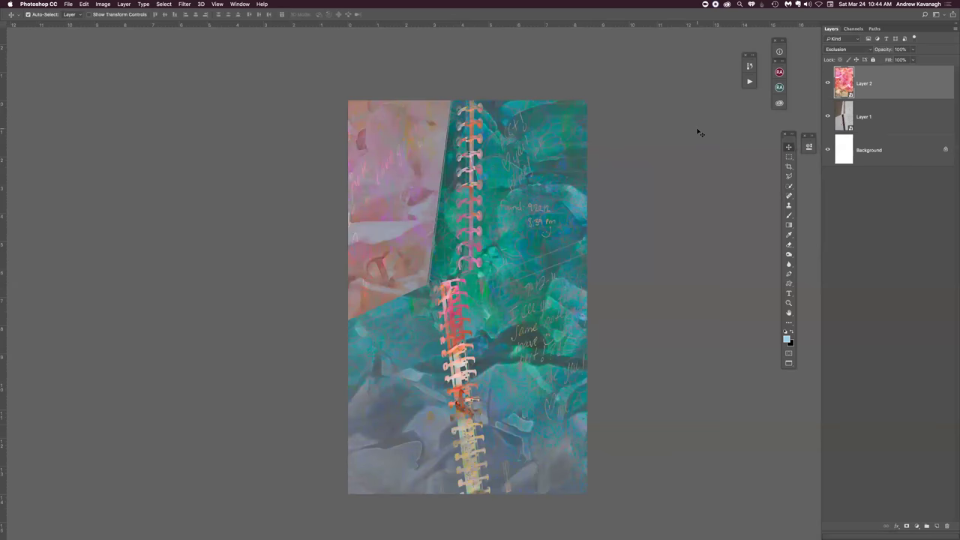
Step: Advance the flower layer's blend mode through Divide to Hue, and toggle the layer's visibility to compare the effect
key(shift+plus)
key(shift+plus)
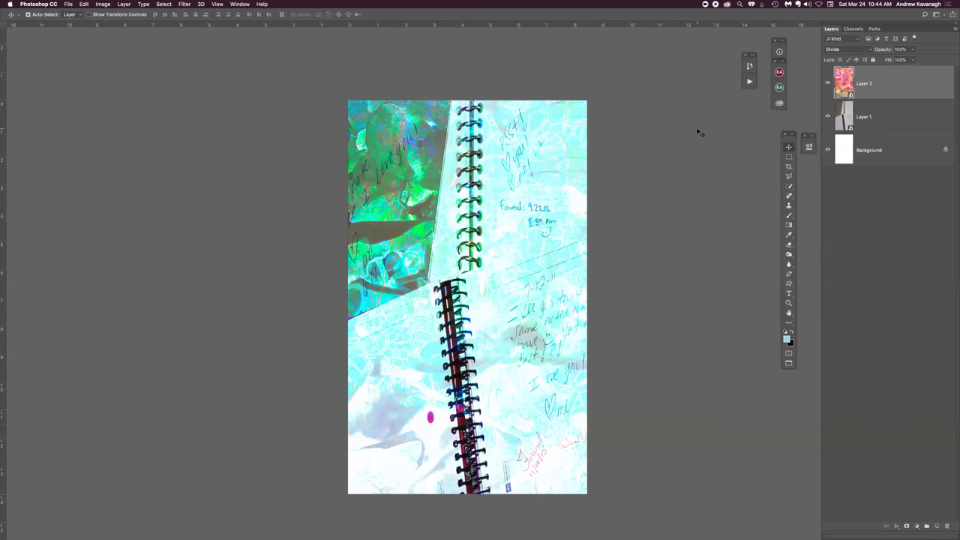
key(shift+plus)
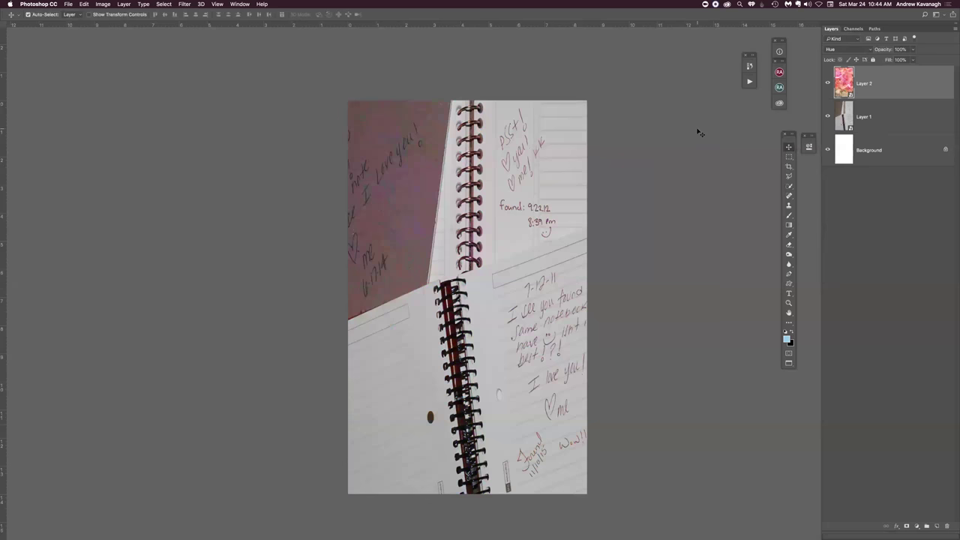
click(827, 84)
click(827, 84)
click(827, 84)
click(827, 84)
Step: Advance the flower layer's blend mode through Saturation and Color to Luminosity, comparing the Color effect with the layer hidden and shown
key(shift+plus)
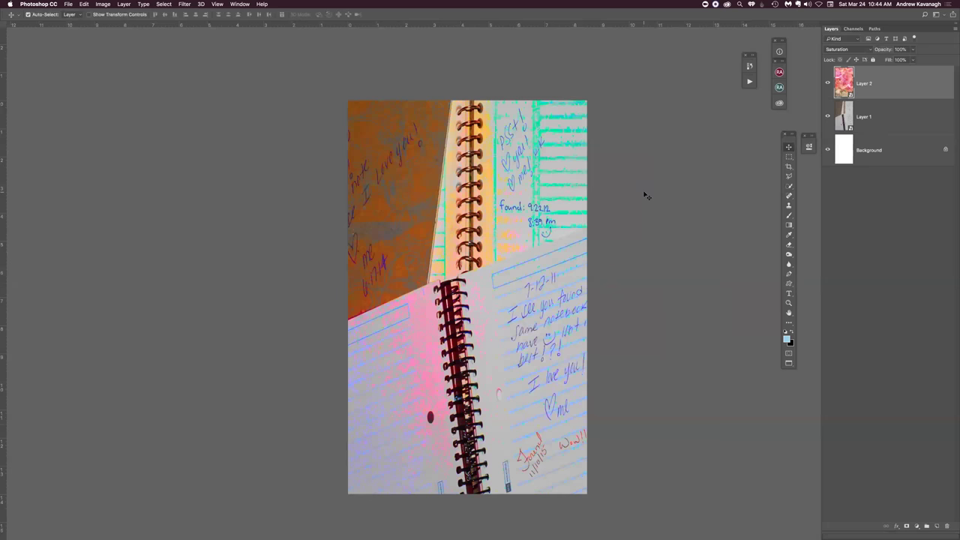
key(shift+plus)
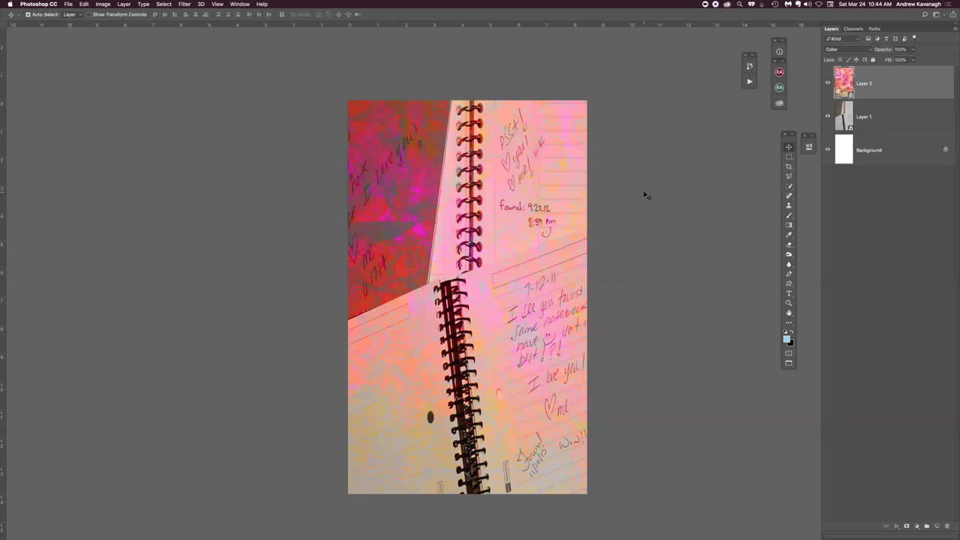
click(827, 83)
click(828, 83)
key(shift+plus)
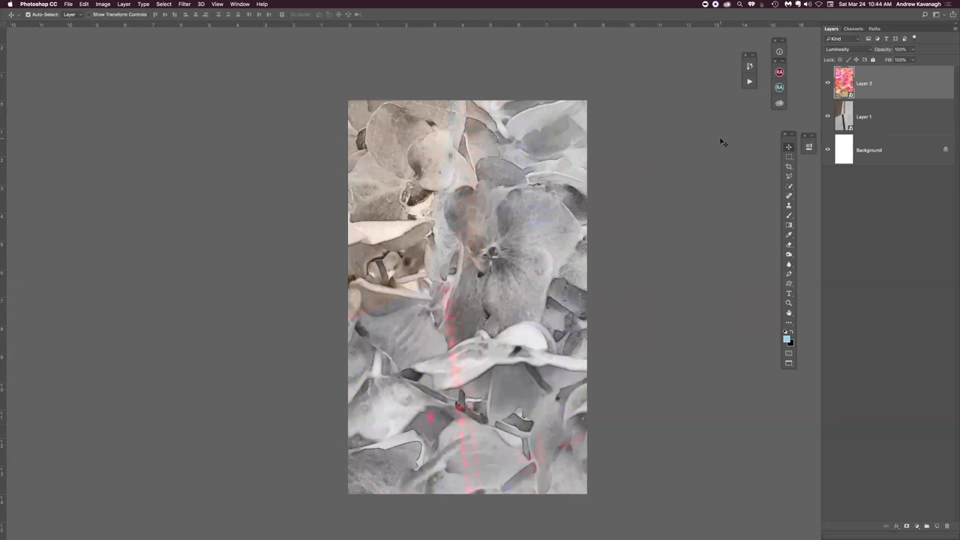
Step: Step the flower layer's blend mode back from Luminosity and settle on Pin Light
key(shift+minus)
key(shift+minus)
key(shift+minus)
key(shift+minus)
key(shift+minus)
key(shift+minus)
key(shift+minus)
key(shift+minus)
key(shift+minus)
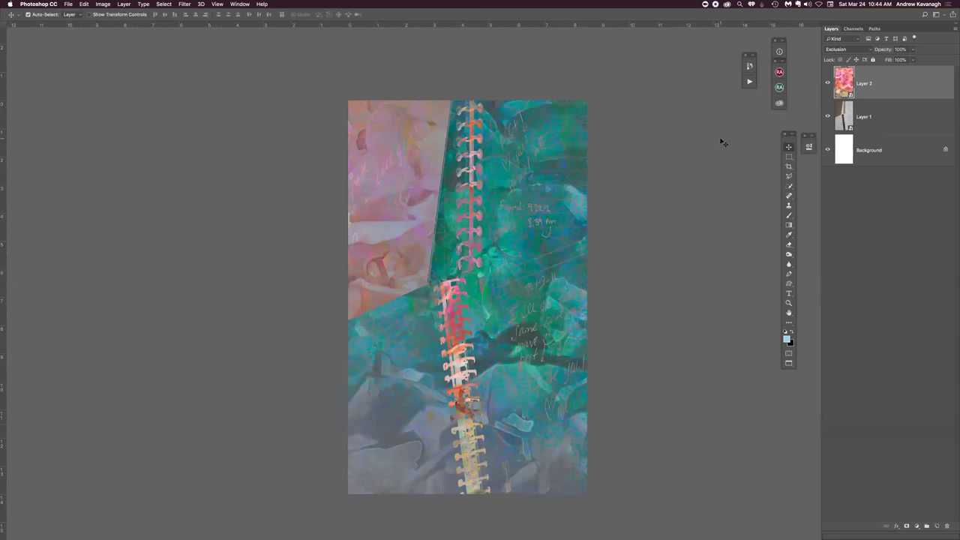
key(shift+minus)
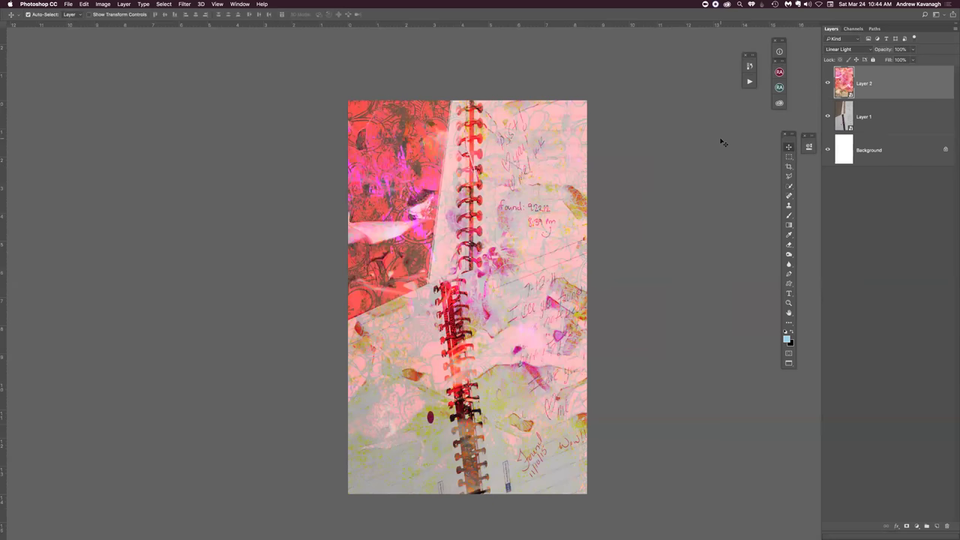
key(shift+plus)
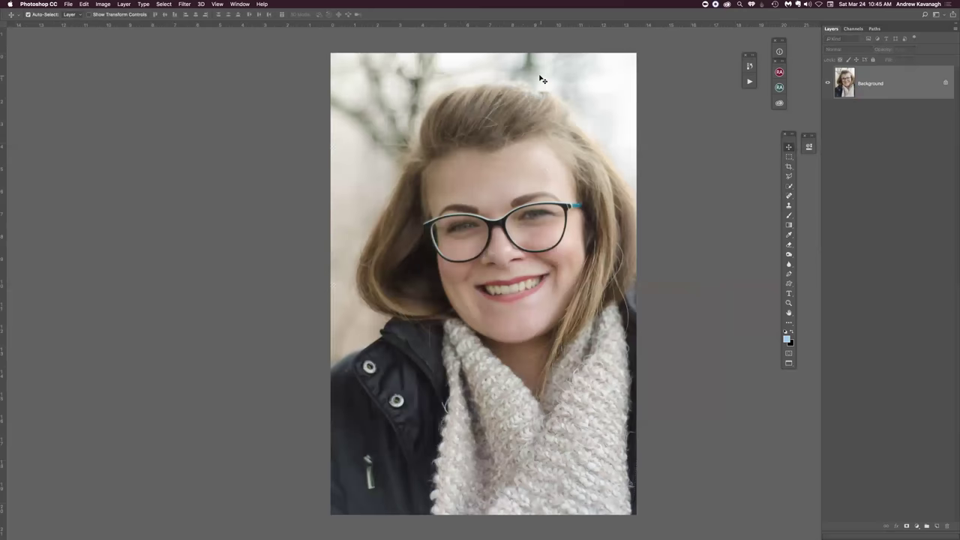
Step: Leave full-screen view of 01 JAN 2 2018.jpg and arrange the Photo Composite window beside the portrait window
key(f)
key(f)
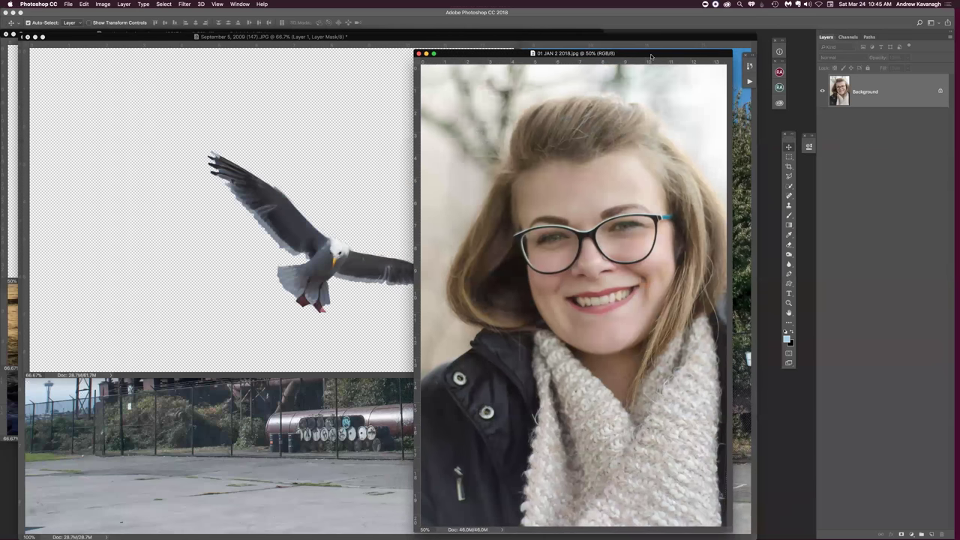
click(240, 4)
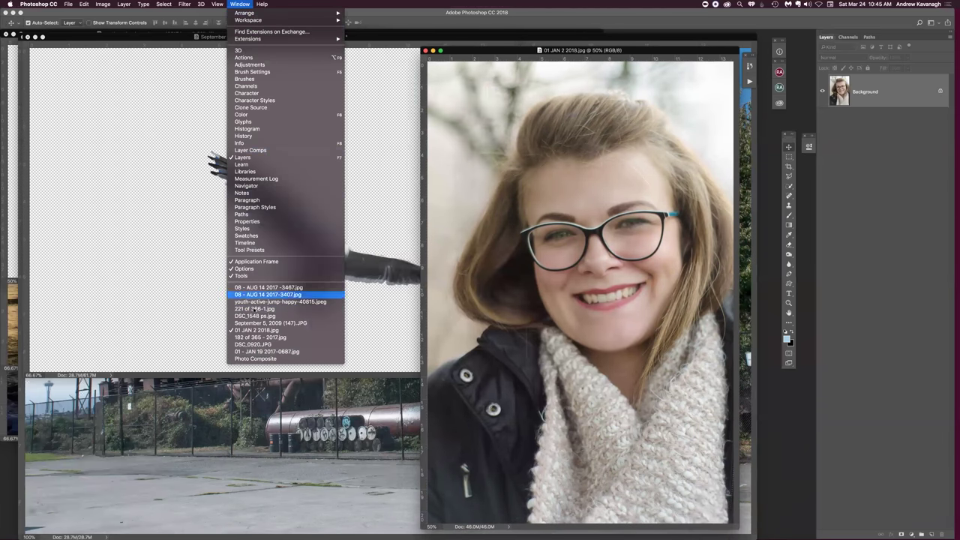
click(269, 359)
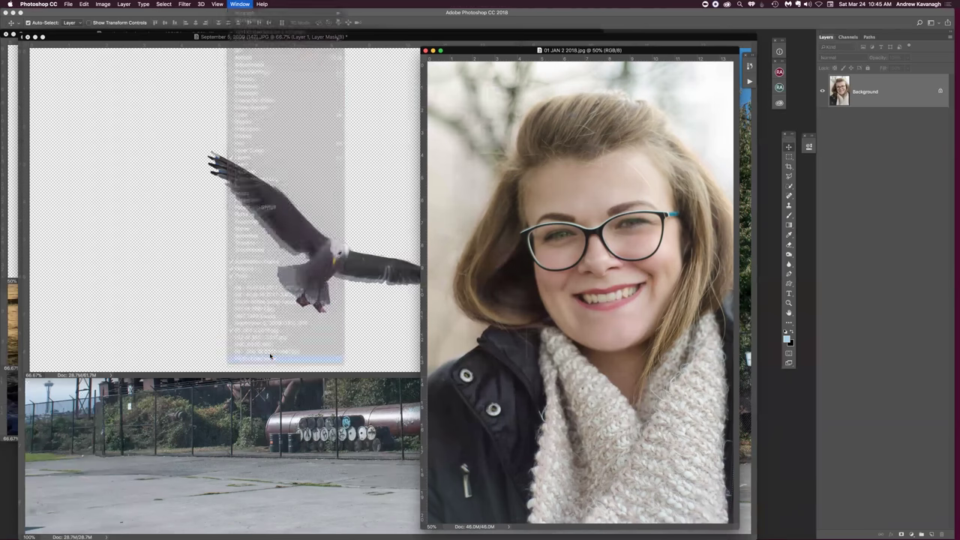
drag(373, 91, 333, 89)
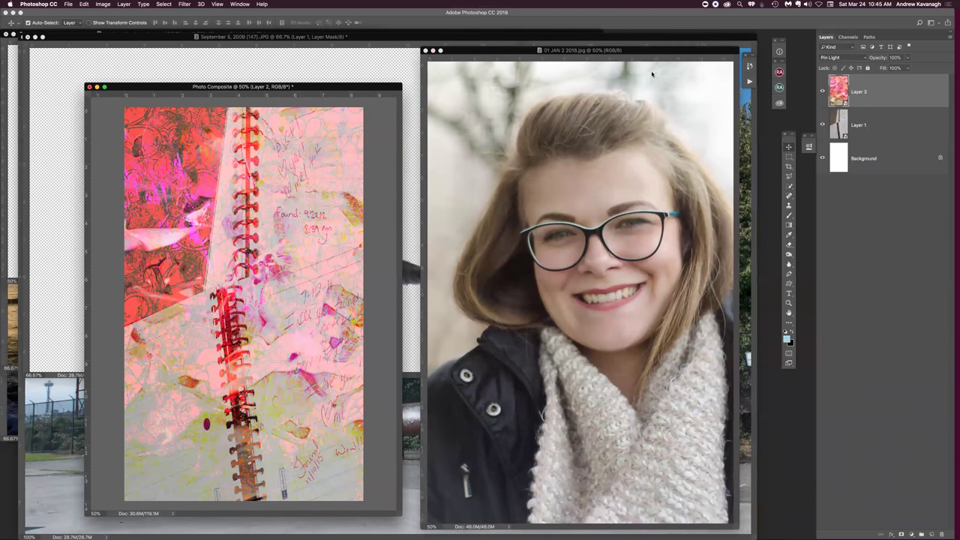
drag(652, 51, 650, 54)
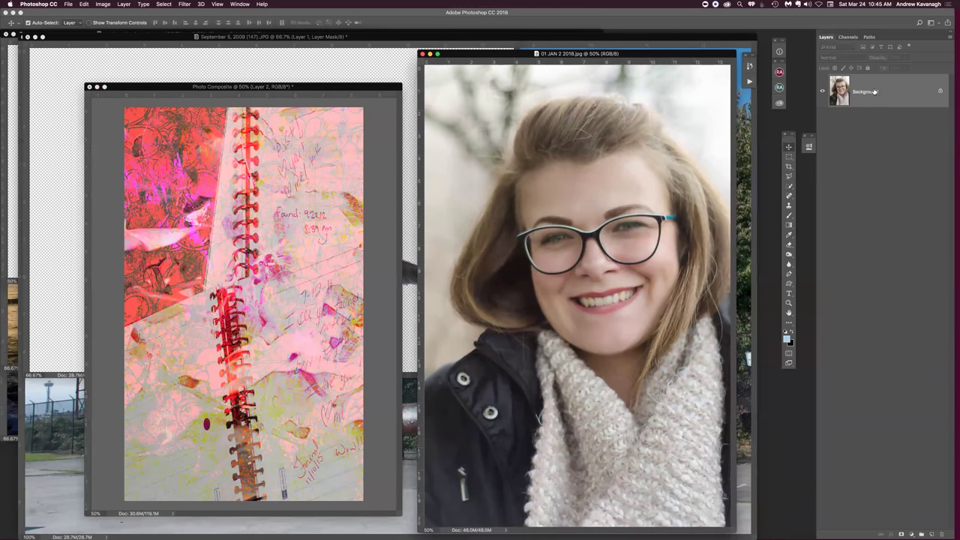
Step: Copy the portrait's Background layer into Photo Composite, accept the color profile conversion, and show the composite full screen
drag(879, 92, 256, 309)
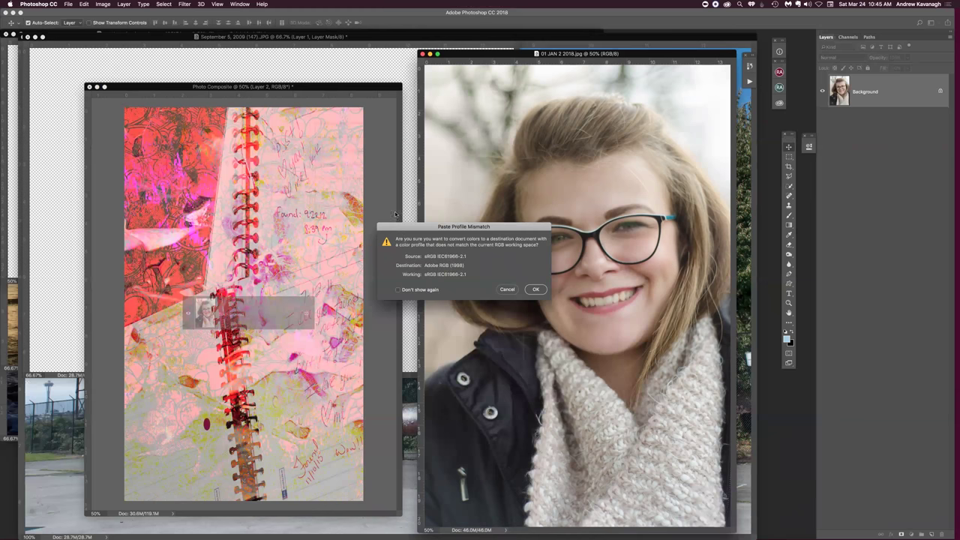
click(537, 289)
drag(311, 89, 521, 91)
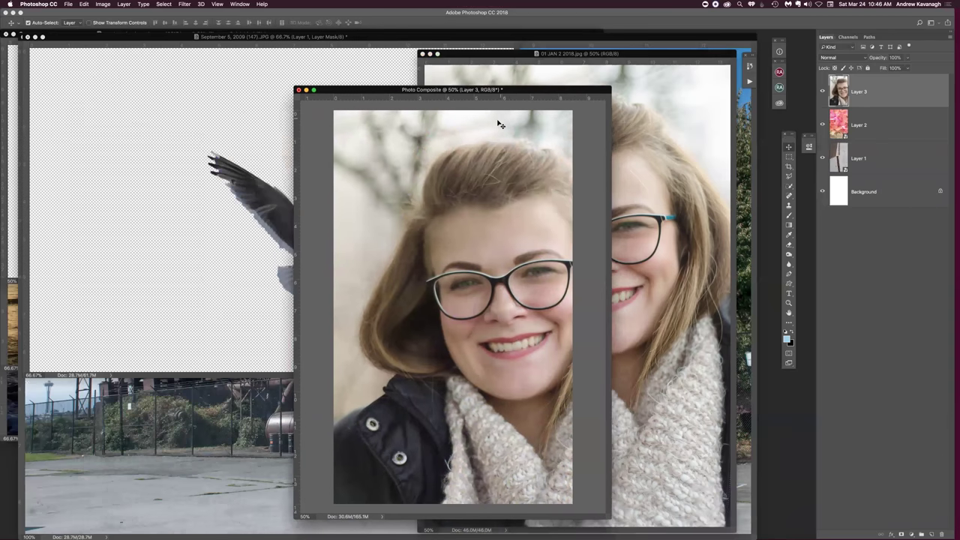
key(f)
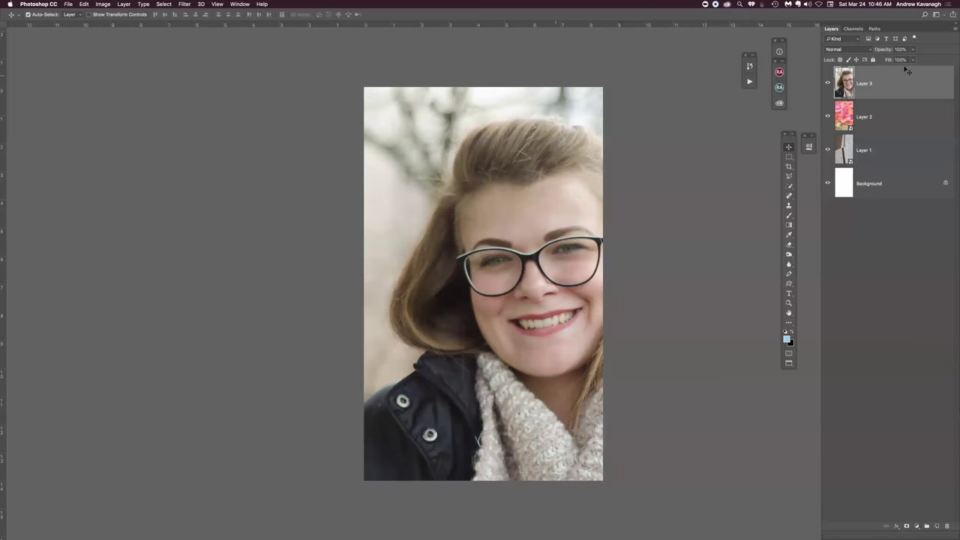
Step: Convert the portrait layer to a smart object, scale it proportionally to about 66%, and place it in the canvas's lower right corner
right_click(867, 84)
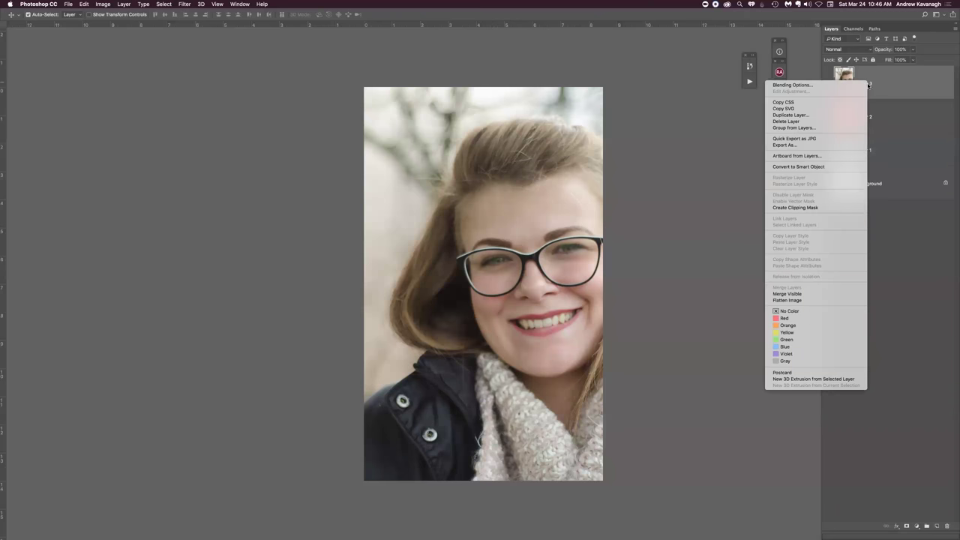
click(823, 168)
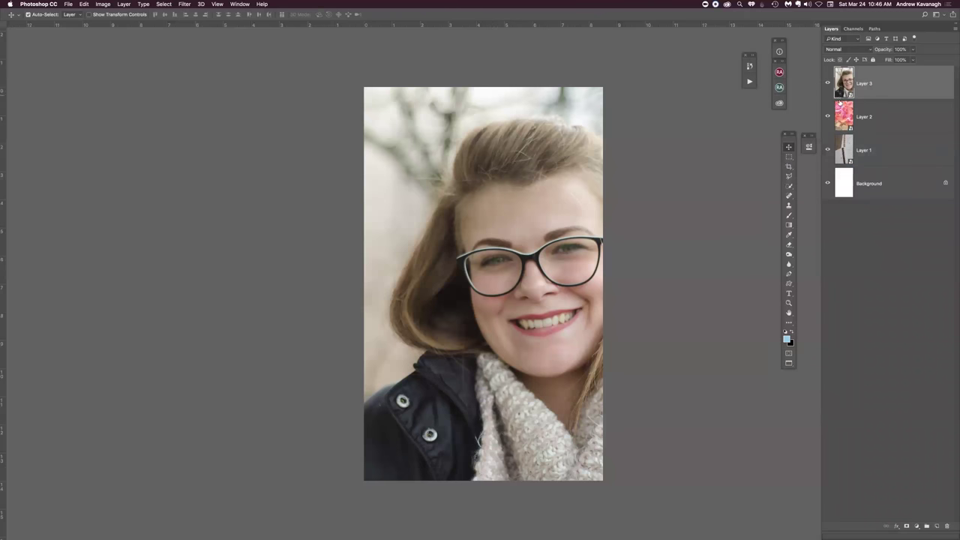
key(super+t)
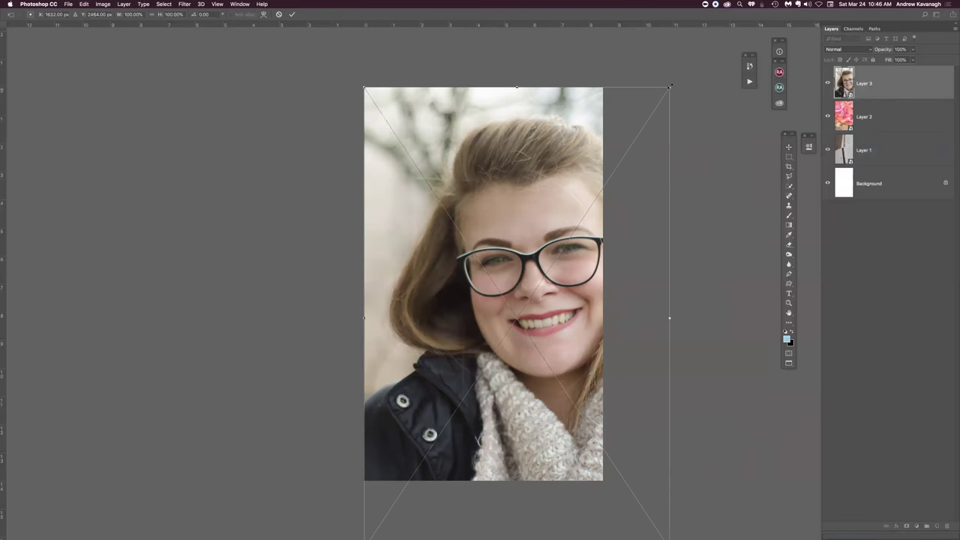
drag(670, 87, 606, 155)
drag(583, 437, 565, 452)
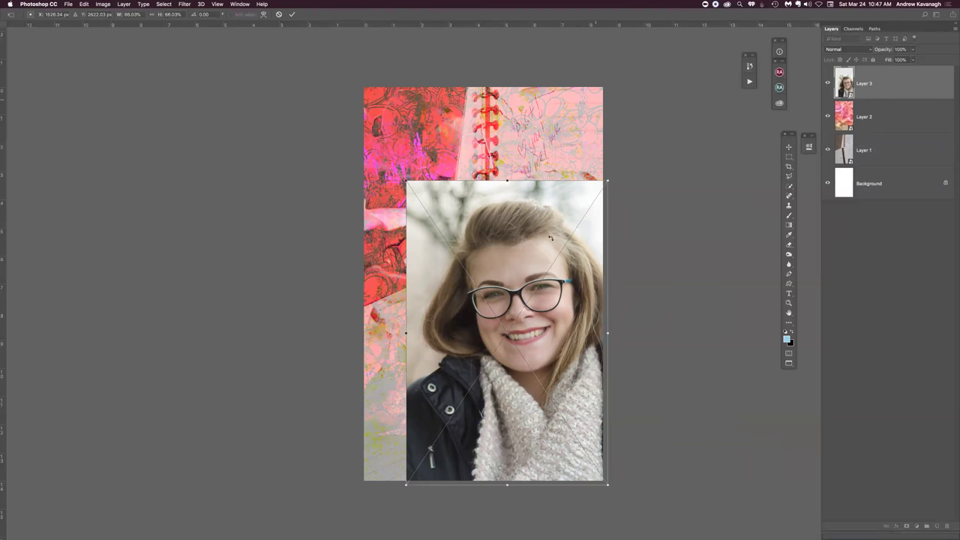
key(Return)
key(super+z)
key(super+z)
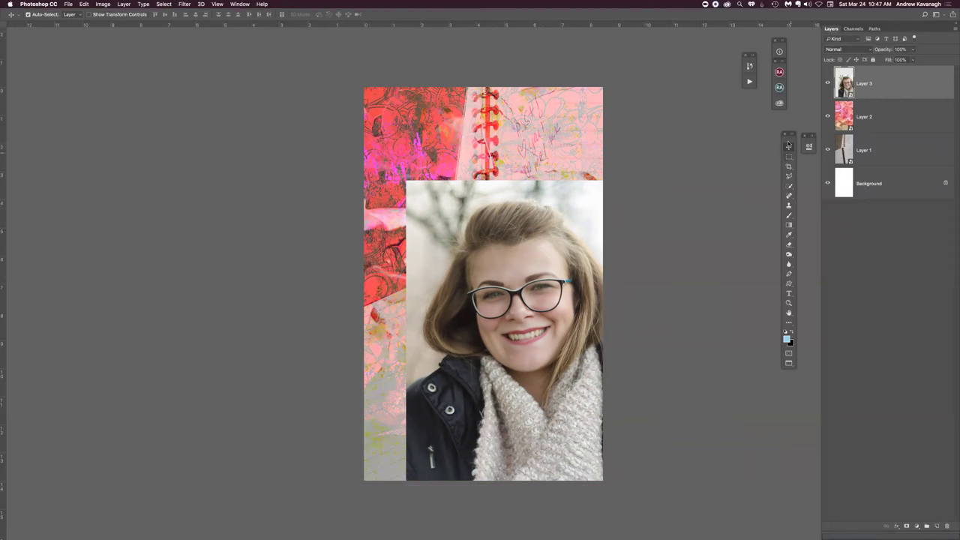
Step: Try the darkening blend modes on the portrait layer, from Darken through Color Burn, and continue to Lighten
key(shift+plus)
key(shift+plus)
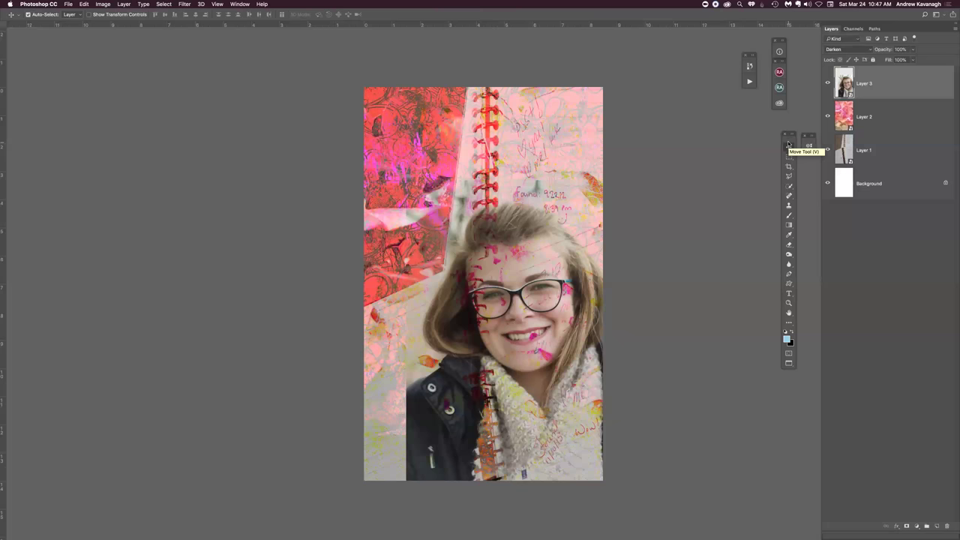
key(shift+plus)
key(shift+plus)
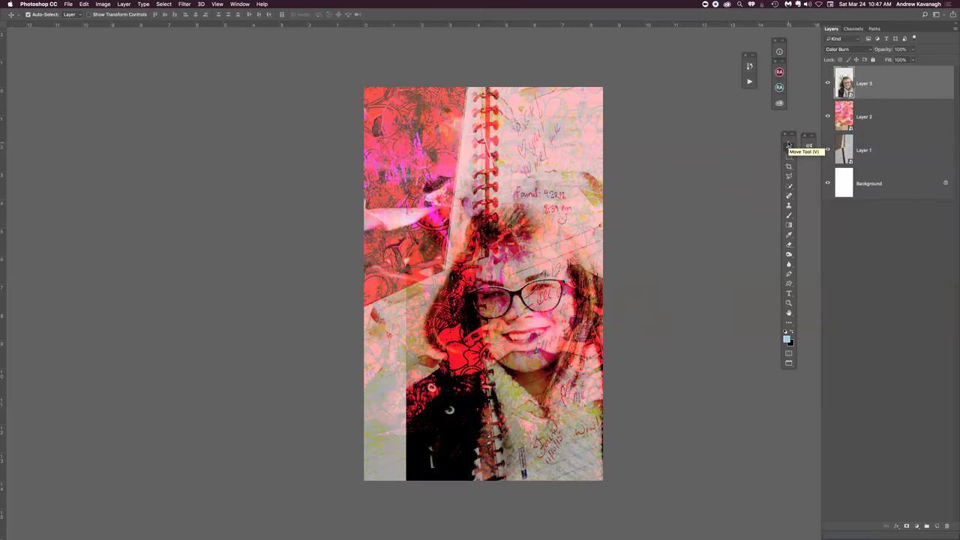
key(shift+minus)
key(shift+plus)
key(shift+plus)
key(shift+plus)
key(shift+plus)
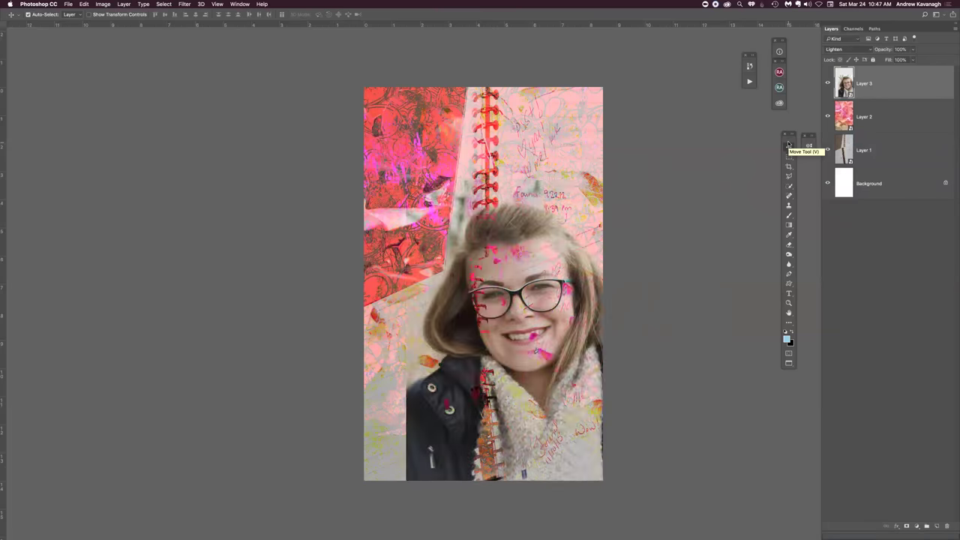
Step: Try the lightening blend modes on the portrait layer up to Lighter Color, and continue to Hard Light
key(shift+plus)
key(shift+plus)
key(shift+plus)
key(shift+plus)
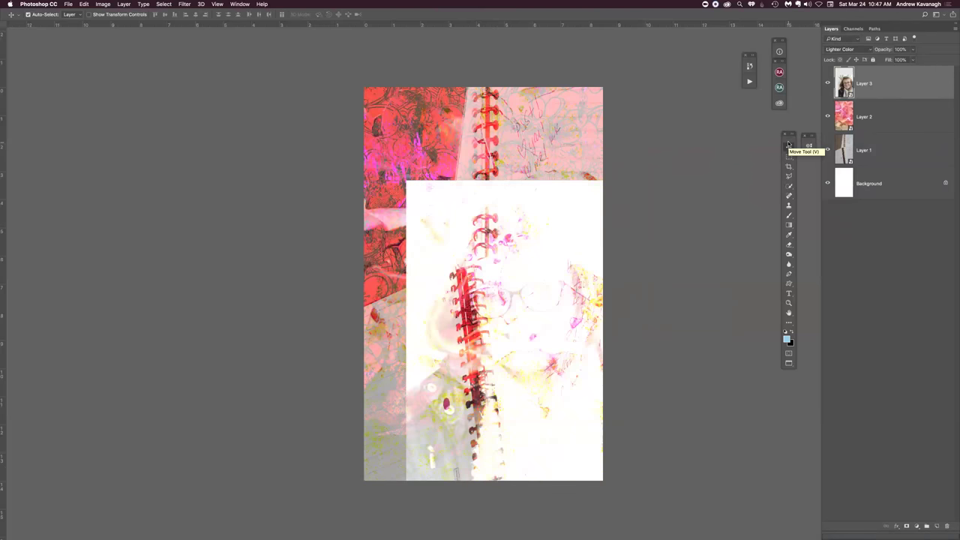
key(shift+plus)
key(shift+plus)
key(shift+plus)
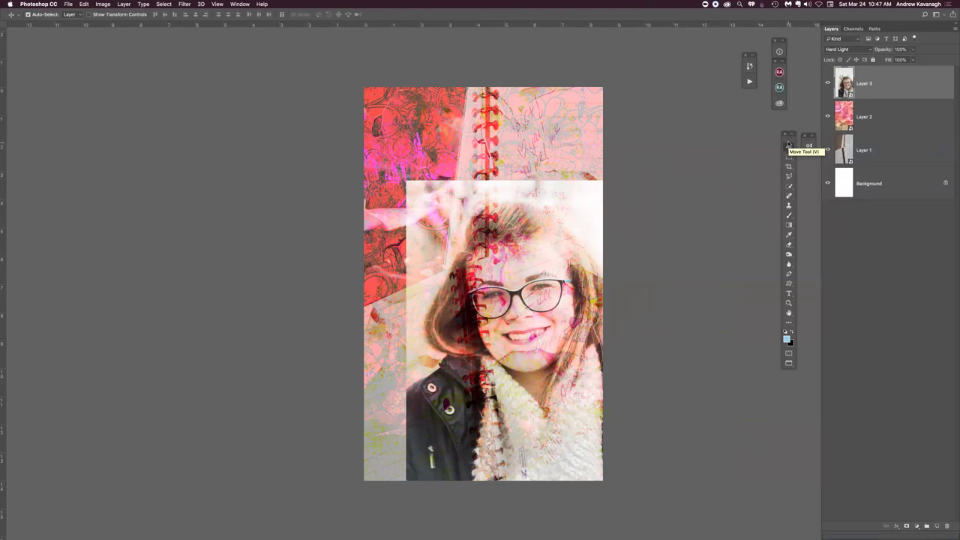
Step: Go through the portrait layer's remaining blend modes up to Luminosity, and return the layer to Normal
key(shift+plus)
key(shift+plus)
key(shift+plus)
key(shift+plus)
key(shift+plus)
key(shift+plus)
key(shift+plus)
key(shift+plus)
key(shift+plus)
key(shift+plus)
key(shift+plus)
key(shift+plus)
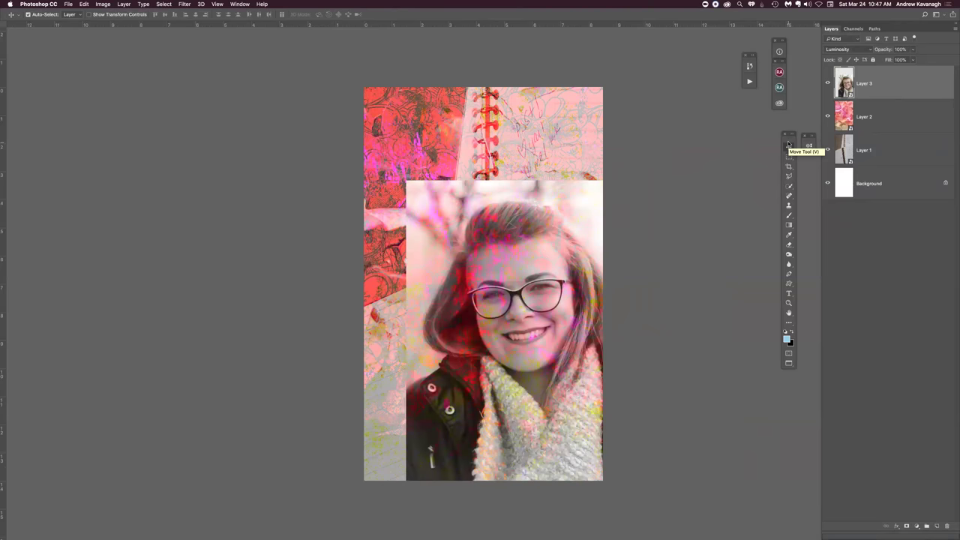
key(shift+plus)
Step: Add a white layer mask to the portrait layer
scroll(556, 247, right, 2)
scroll(555, 247, down, 1)
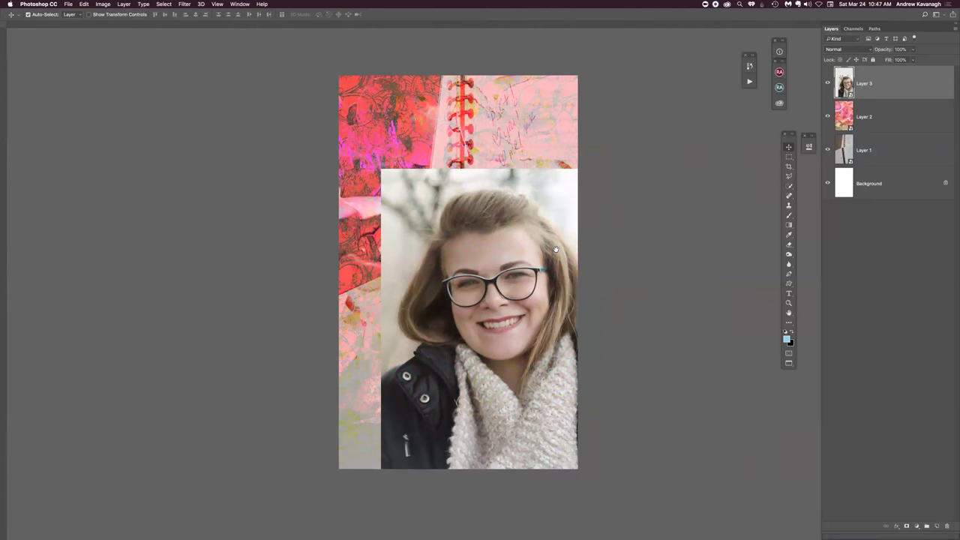
key(super+r)
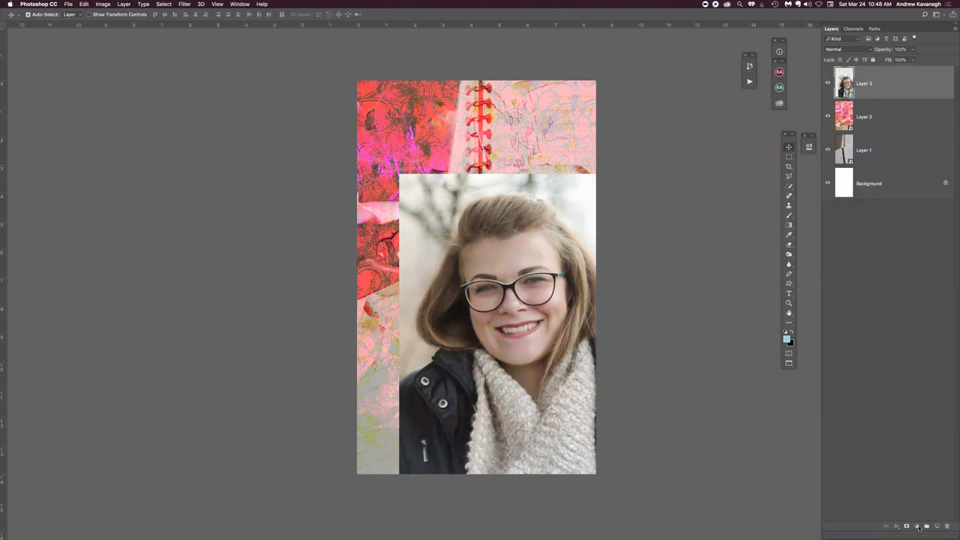
click(906, 526)
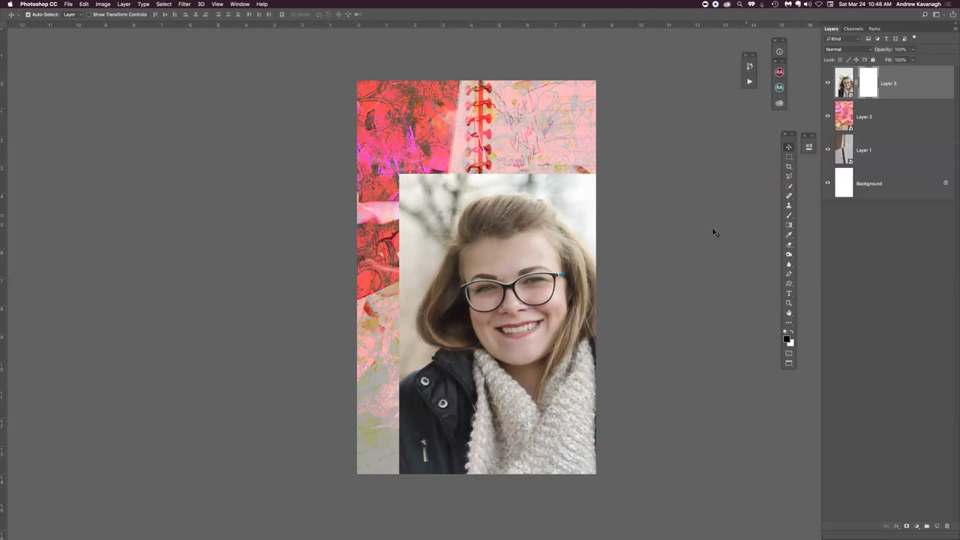
Step: Set up the Brush tool with a size of 500 and 32% opacity for painting on the mask
key(b)
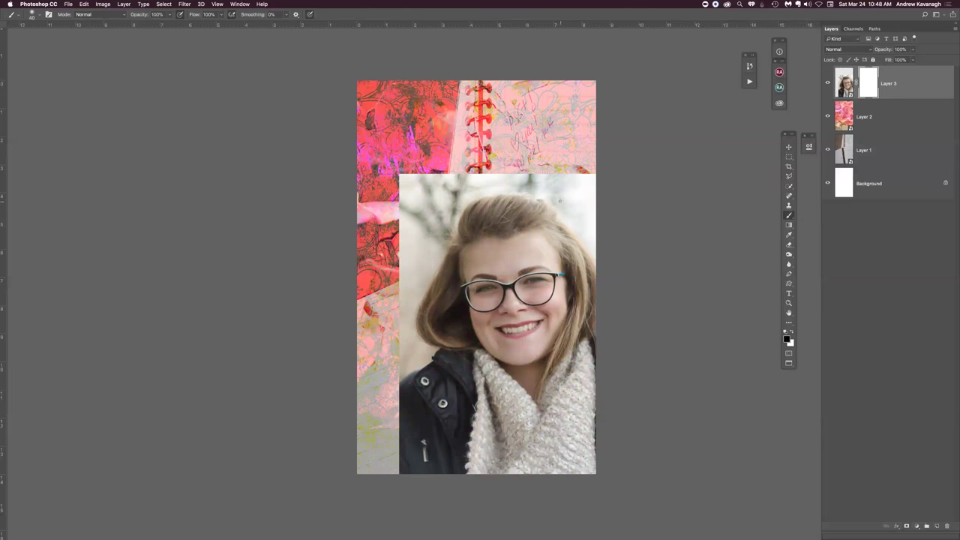
key(bracketright)
key(bracketright)
key(bracketright)
key(bracketright)
key(bracketright)
key(bracketright)
key(bracketright)
key(bracketright)
key(bracketright)
key(bracketright)
key(bracketright)
key(bracketright)
key(bracketright)
drag(142, 16, 114, 14)
Step: Paint black on the portrait's mask to fade out the background above and on both sides of the woman's head
mouse_move(567, 198)
mouse_down()
mouse_move(585, 210)
mouse_move(590, 199)
mouse_move(563, 182)
mouse_move(522, 178)
mouse_up()
mouse_move(600, 234)
mouse_down()
mouse_move(577, 184)
mouse_move(528, 179)
mouse_up()
mouse_move(468, 178)
mouse_down()
mouse_move(545, 163)
mouse_move(586, 183)
mouse_up()
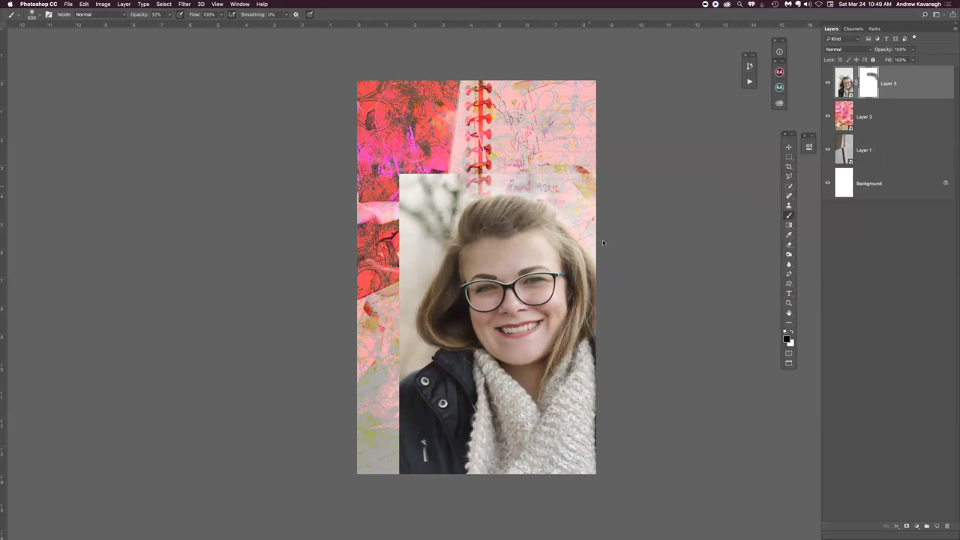
mouse_move(468, 183)
mouse_down()
mouse_move(426, 201)
mouse_move(442, 203)
mouse_move(432, 225)
mouse_move(442, 195)
mouse_move(419, 182)
mouse_move(422, 163)
mouse_move(400, 176)
mouse_move(408, 178)
mouse_move(401, 217)
mouse_move(417, 170)
mouse_move(443, 178)
mouse_up()
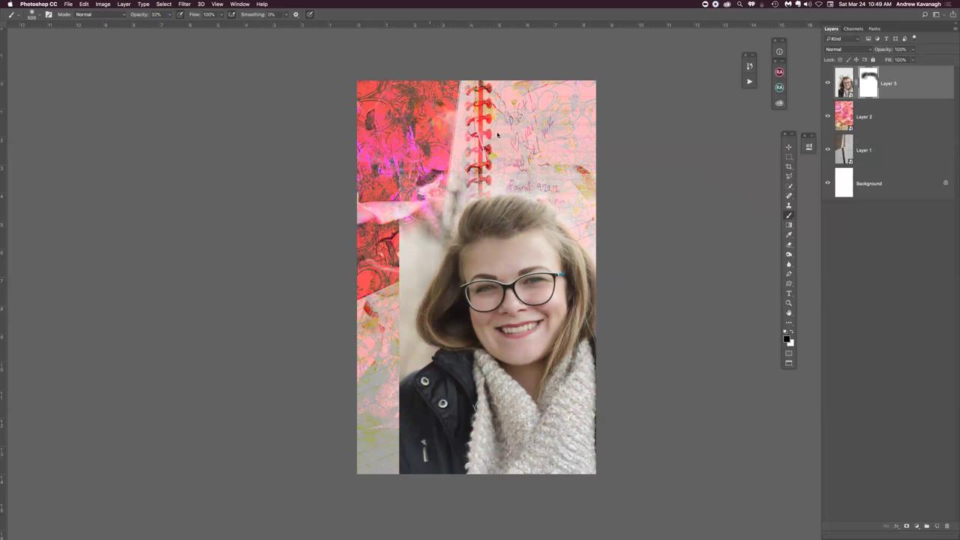
Step: Paint black on the portrait's mask down its left edge to fade out the remaining background and the outer part of the jacket
mouse_move(395, 237)
mouse_down()
mouse_move(410, 259)
mouse_move(416, 243)
mouse_move(405, 270)
mouse_move(424, 253)
mouse_move(423, 225)
mouse_move(403, 225)
mouse_move(390, 273)
mouse_move(392, 311)
mouse_move(412, 276)
mouse_move(393, 356)
mouse_up()
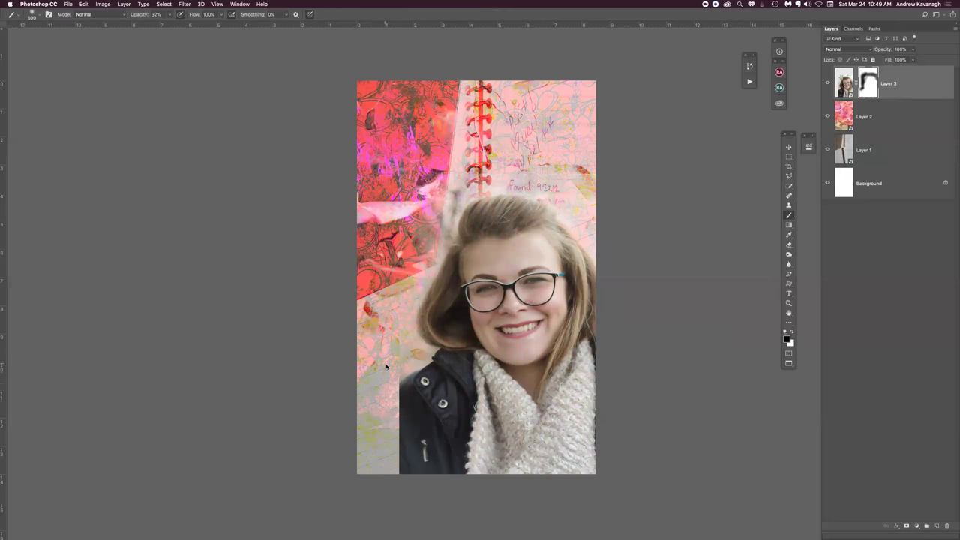
mouse_move(388, 399)
mouse_down()
mouse_move(392, 452)
mouse_move(395, 435)
mouse_move(408, 462)
mouse_move(395, 404)
mouse_move(417, 424)
mouse_move(382, 379)
mouse_move(385, 446)
mouse_move(390, 439)
mouse_move(400, 469)
mouse_move(406, 443)
mouse_move(390, 455)
mouse_move(401, 418)
mouse_move(411, 462)
mouse_move(429, 463)
mouse_move(422, 432)
mouse_move(432, 466)
mouse_move(417, 438)
mouse_move(414, 462)
mouse_move(406, 431)
mouse_up()
mouse_move(398, 383)
mouse_down()
mouse_move(420, 390)
mouse_move(452, 450)
mouse_move(417, 419)
mouse_move(446, 430)
mouse_move(453, 468)
mouse_up()
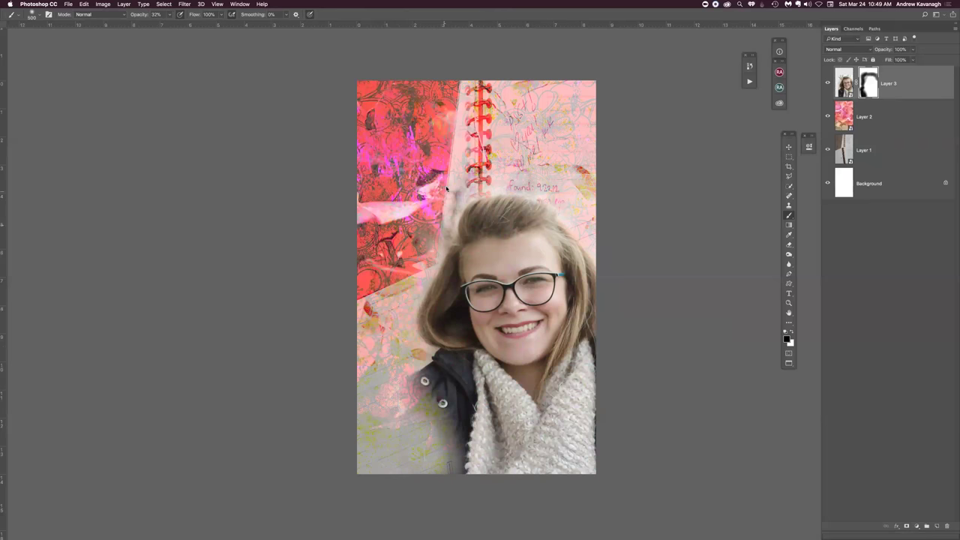
Step: Paint black on the portrait's mask to fade the remaining background beside the outer edge of the woman's hair
drag(432, 238, 428, 240)
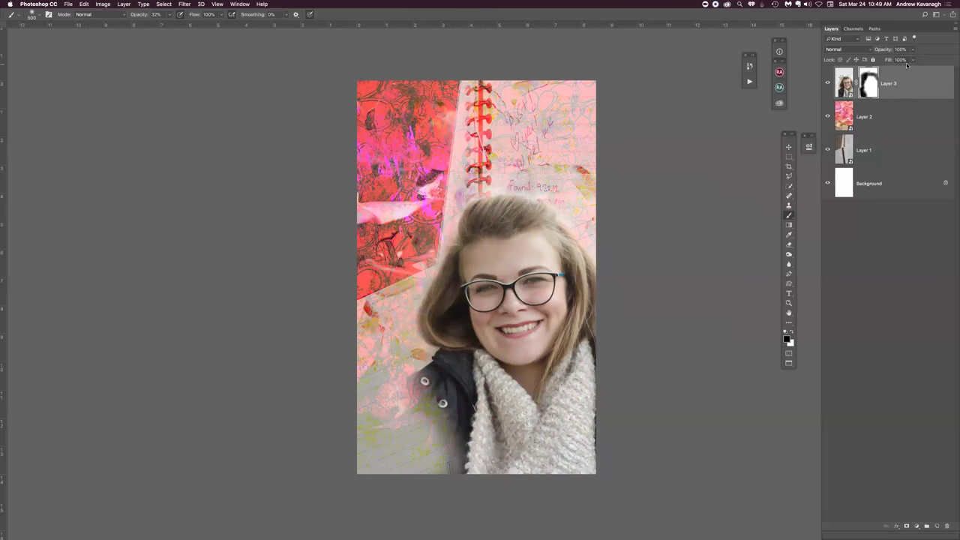
Step: Duplicate the masked portrait layer and hide the original Layer 3
key(super+j)
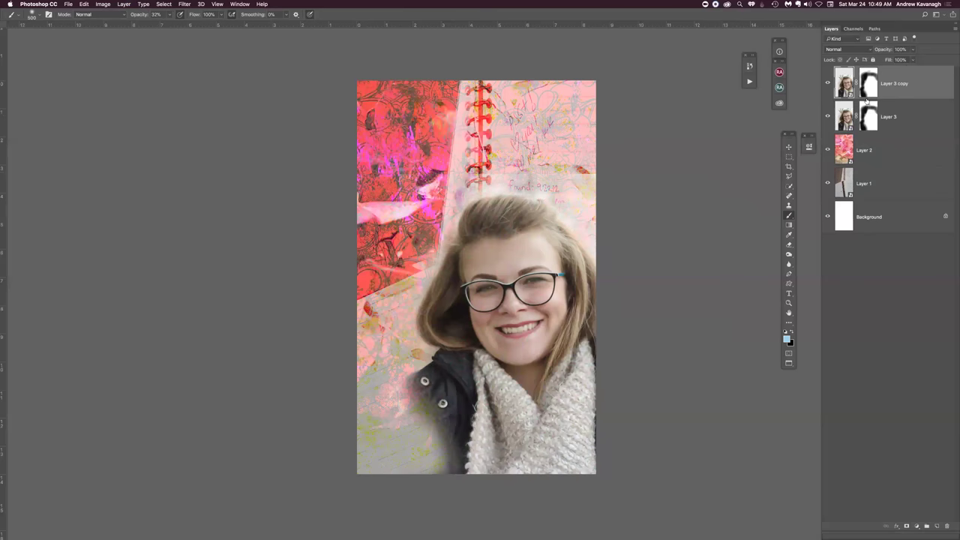
click(826, 118)
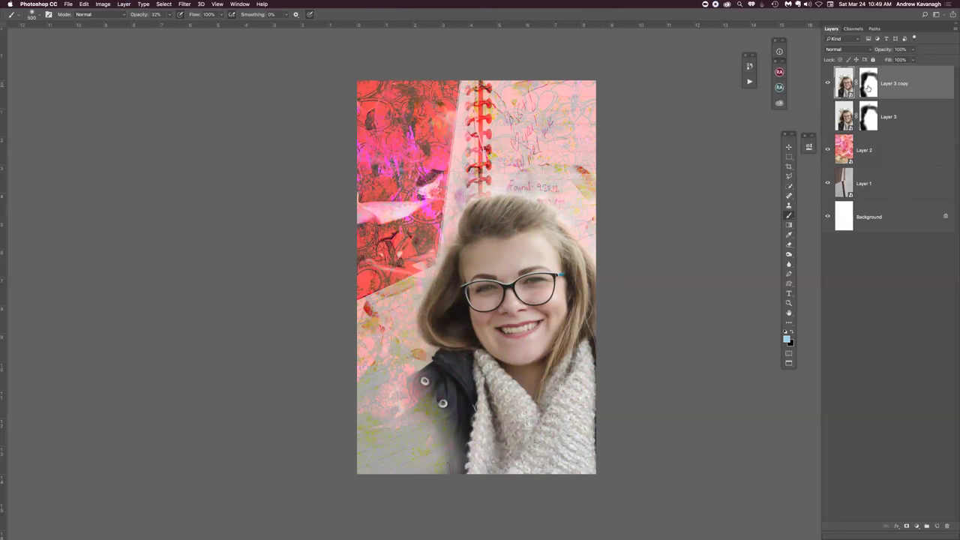
Step: Delete the layer mask from Layer 3 copy and give the layer a new white mask
click(867, 87)
right_click(868, 87)
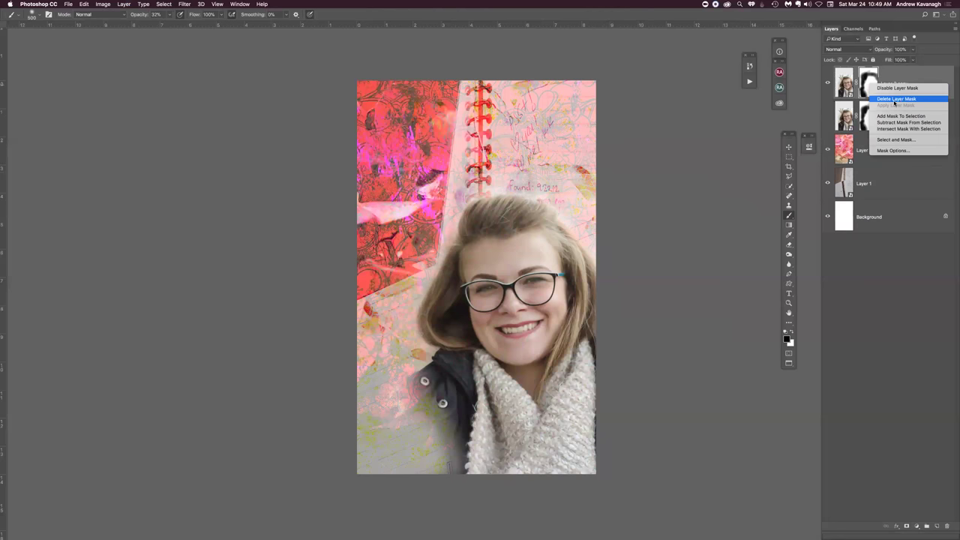
click(899, 99)
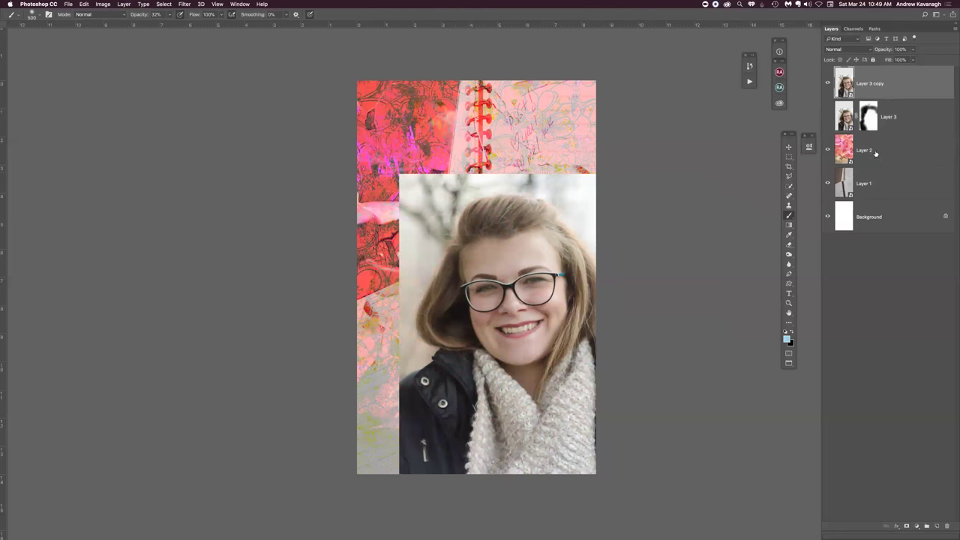
click(906, 526)
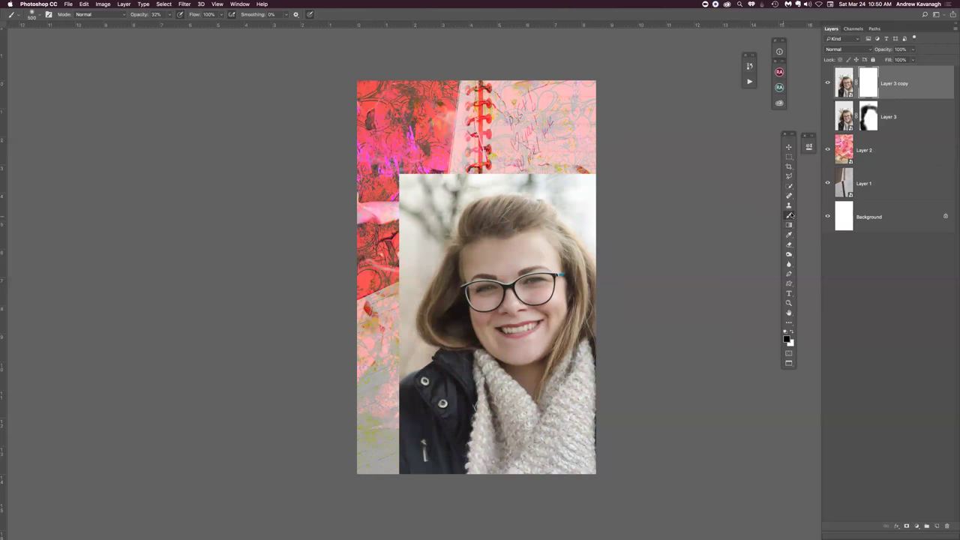
Step: Draw a linear black-to-white gradient on the copy's mask from the portrait's top edge down to the top of the hair
click(790, 225)
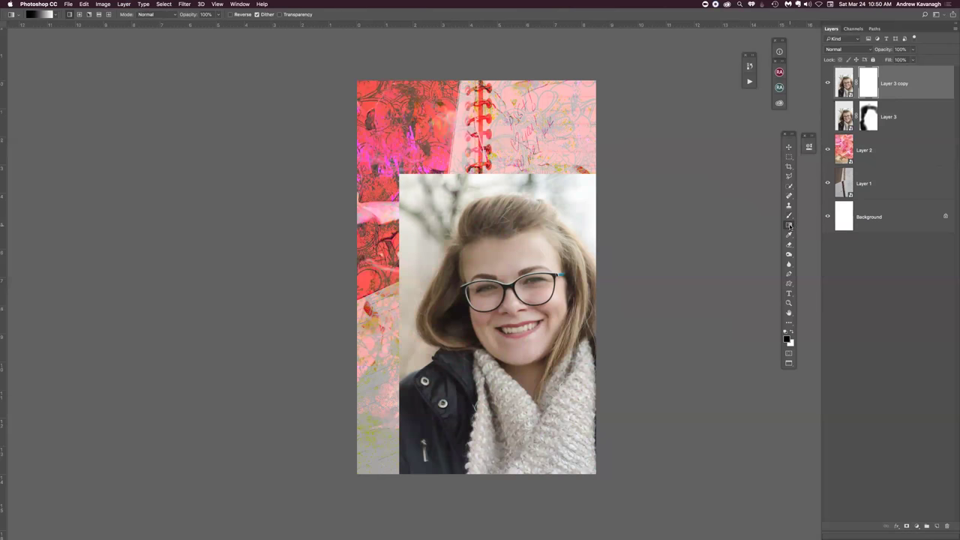
click(824, 225)
click(55, 14)
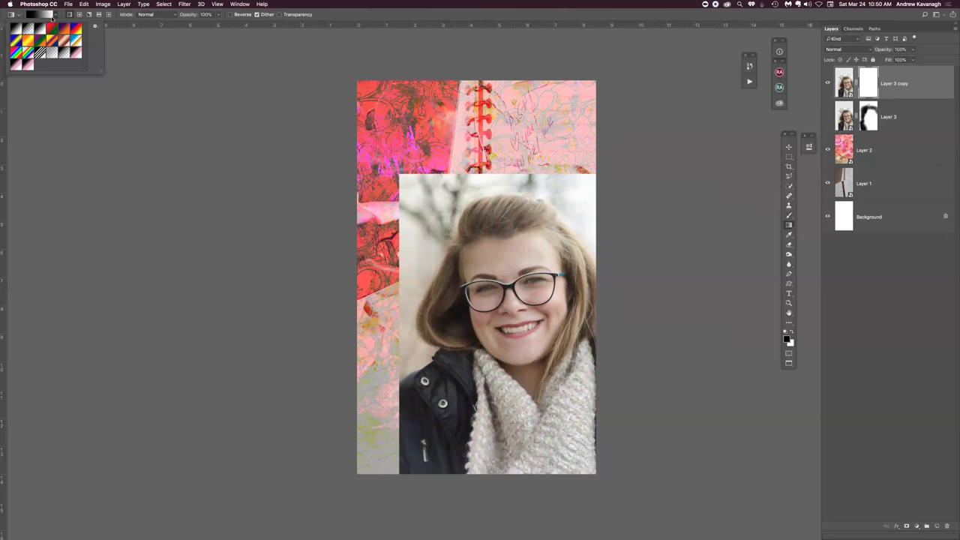
click(16, 29)
click(501, 170)
drag(501, 171, 503, 199)
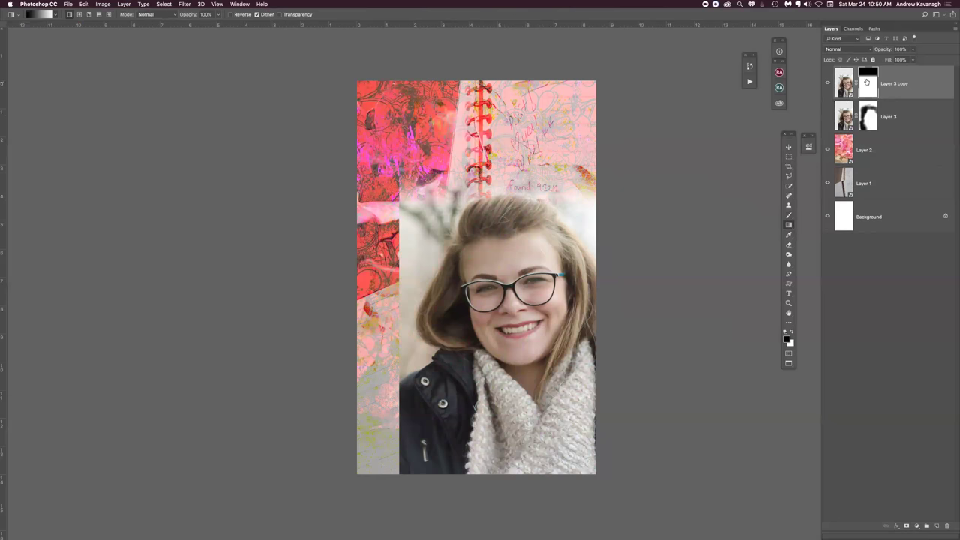
Step: Compare the portrait copy with its mask disabled and enabled, and view the gradient mask alone on the canvas
shift+click(865, 84)
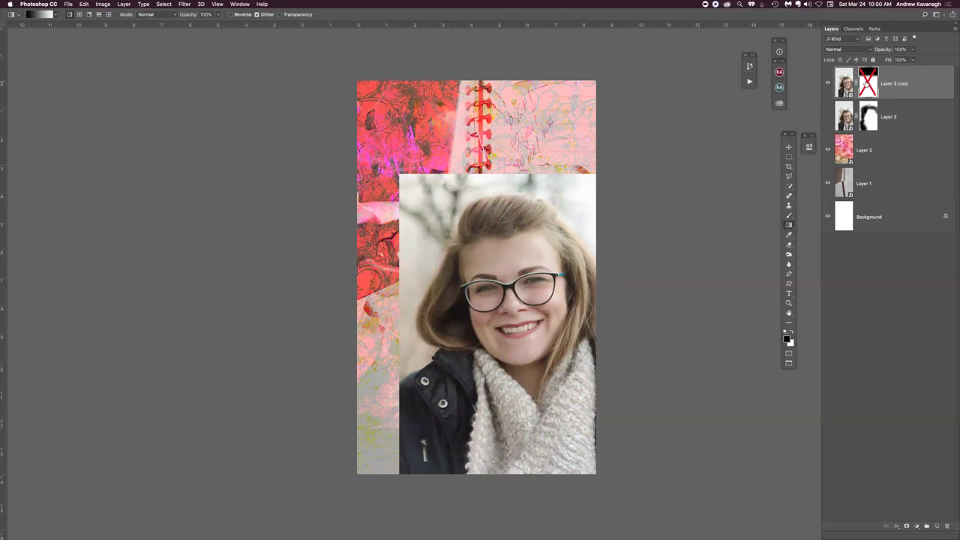
shift+click(865, 83)
alt+click(865, 84)
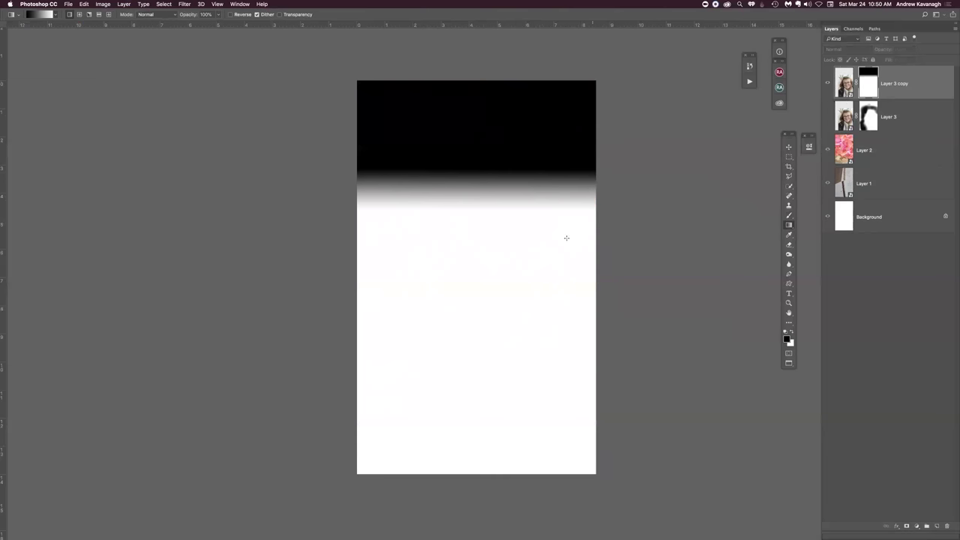
alt+click(870, 84)
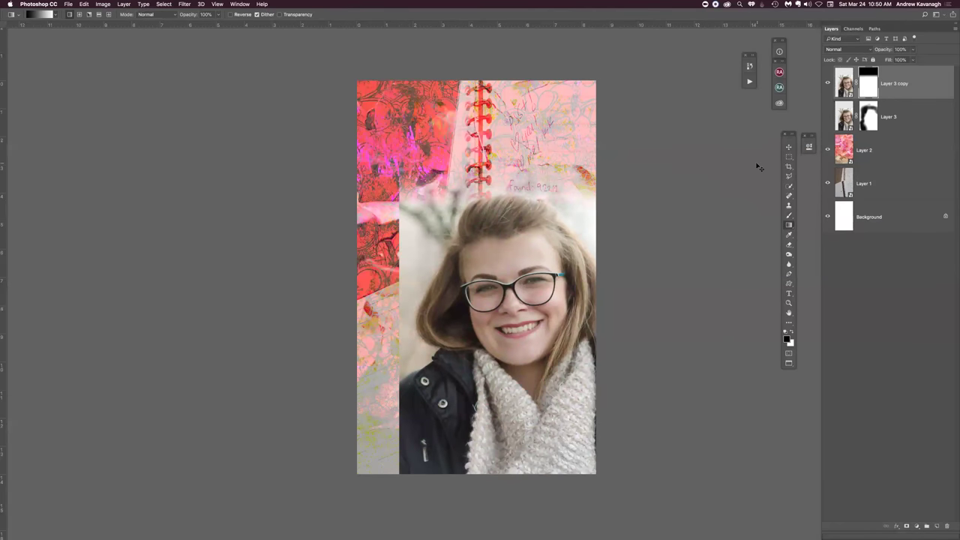
key(shift+backslash)
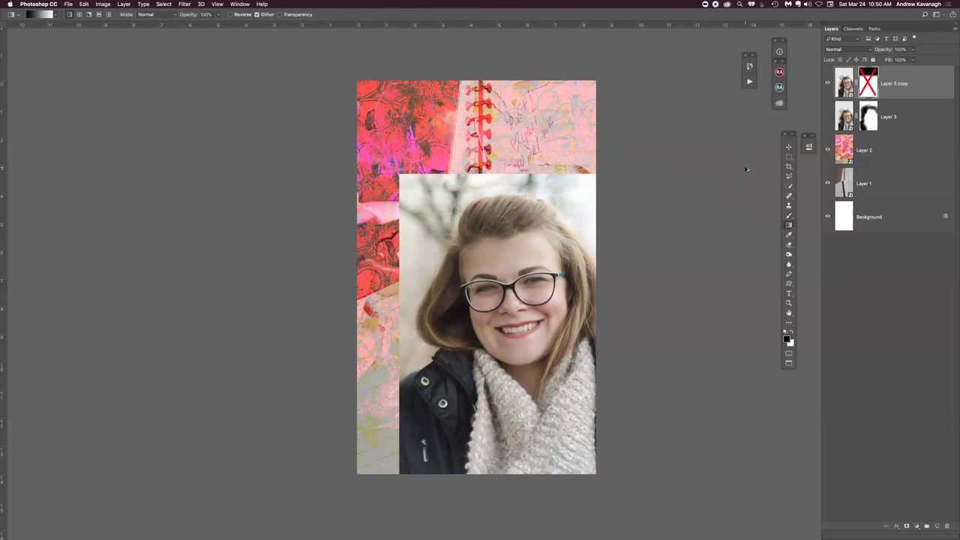
key(shift+backslash)
Step: Refill the copy's mask with white and draw a horizontal black-to-white gradient from the portrait's left edge towards the face
key(super+BackSpace)
drag(399, 328, 475, 328)
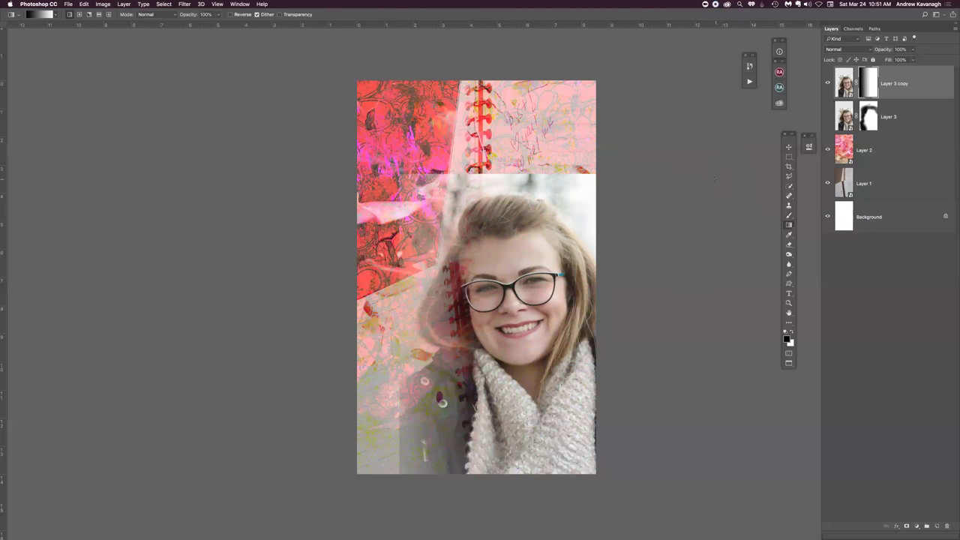
Step: Brush black onto the copy's mask at 32% opacity to fade the jacket and the background above and beside the head
key(b)
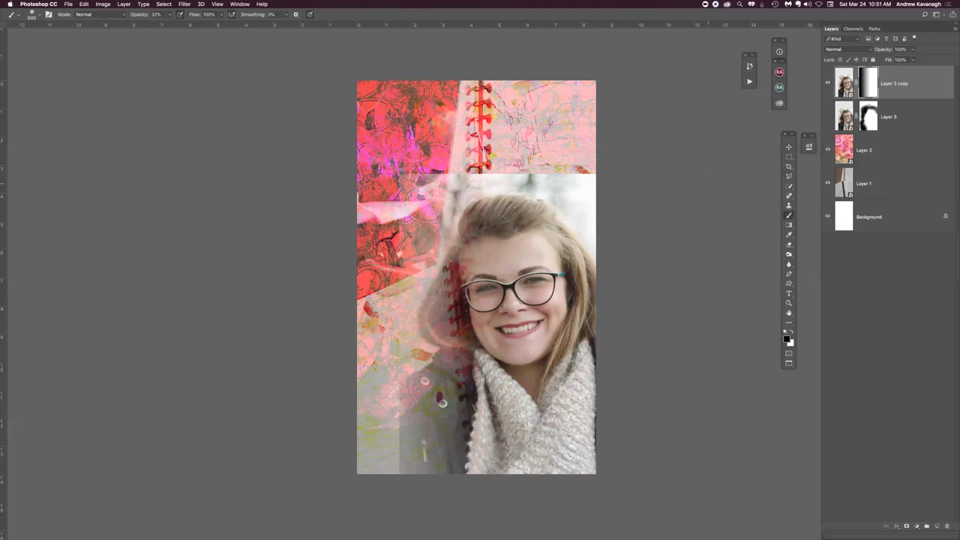
mouse_move(402, 422)
mouse_down()
mouse_move(416, 461)
mouse_move(405, 417)
mouse_move(421, 423)
mouse_move(450, 465)
mouse_move(448, 484)
mouse_up()
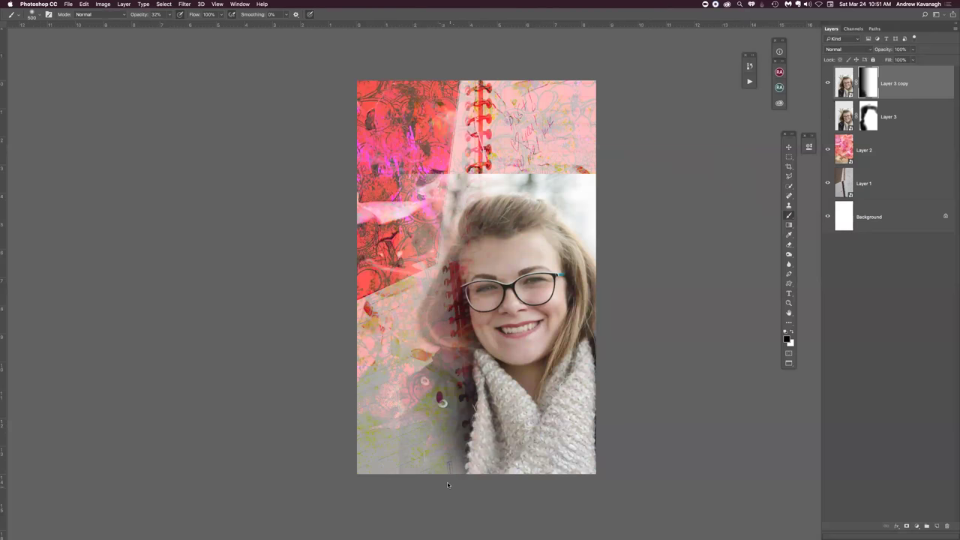
mouse_move(434, 204)
mouse_down()
mouse_move(503, 170)
mouse_move(573, 175)
mouse_move(557, 180)
mouse_move(569, 179)
mouse_move(606, 250)
mouse_up()
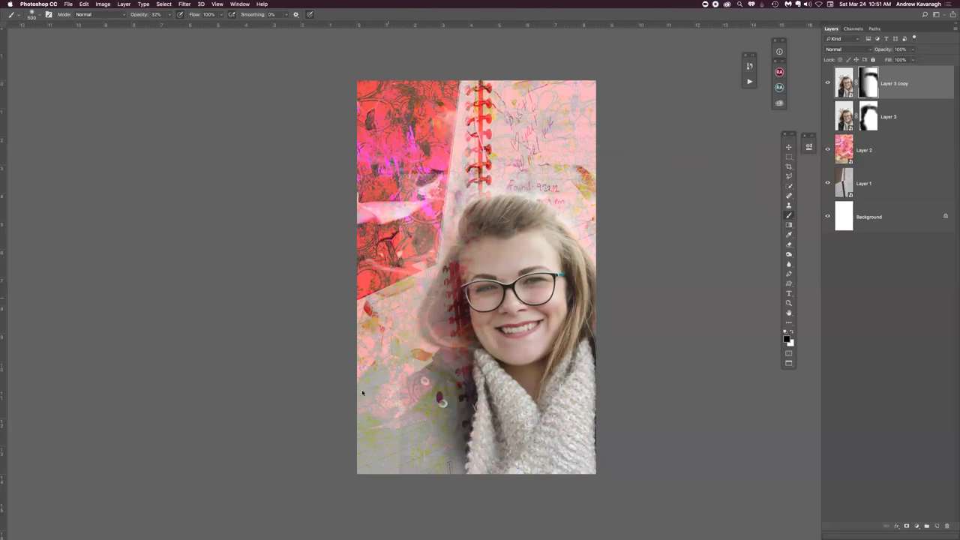
mouse_move(428, 398)
mouse_down()
mouse_move(449, 424)
mouse_move(446, 467)
mouse_up()
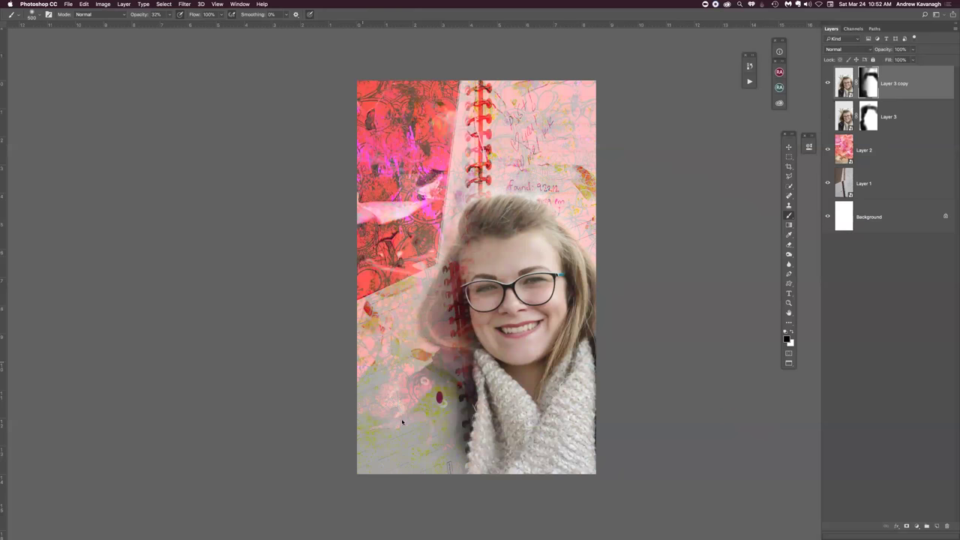
mouse_move(439, 435)
mouse_down()
mouse_move(458, 439)
mouse_move(459, 378)
mouse_move(423, 368)
mouse_up()
right_click(465, 108)
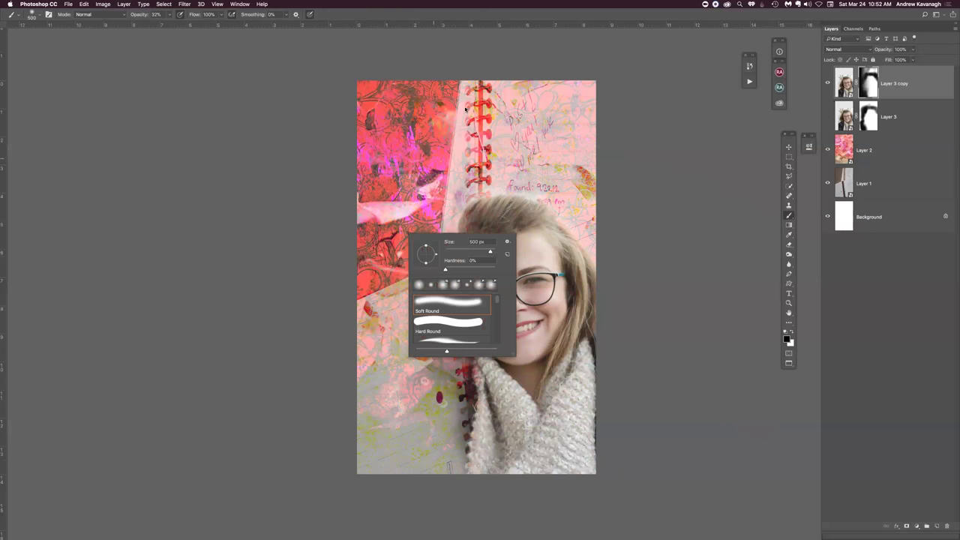
key(Return)
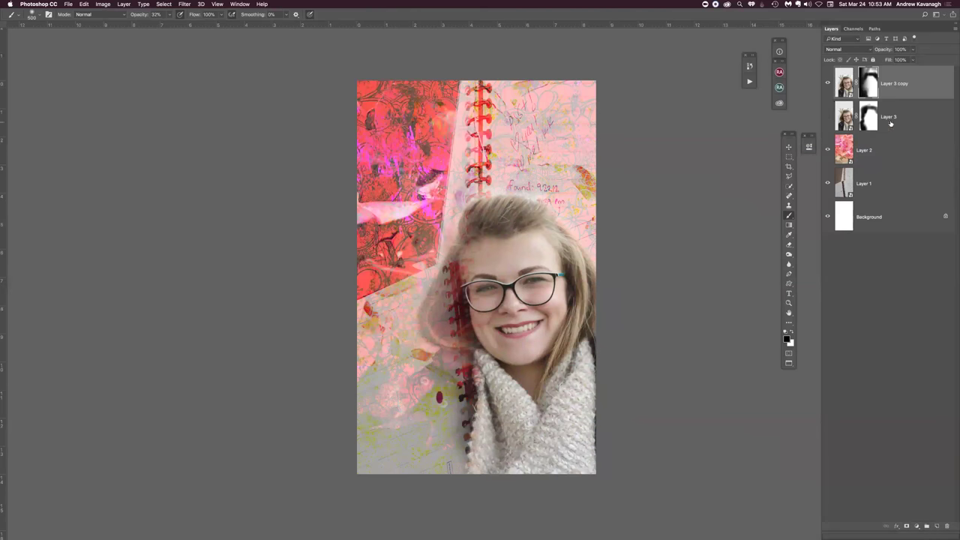
Step: Group all four layers above the Background under the name Retouched
shift+click(883, 155)
shift+click(883, 180)
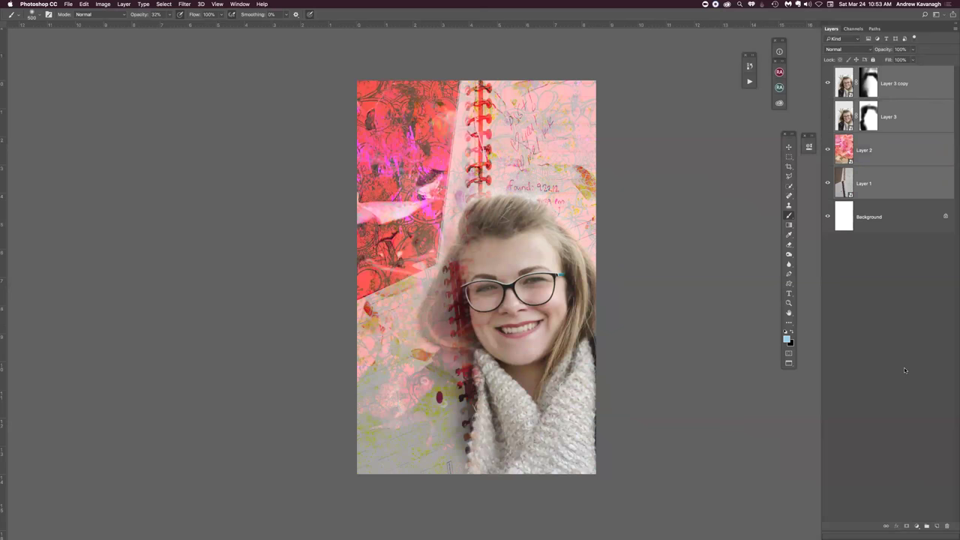
alt+click(926, 526)
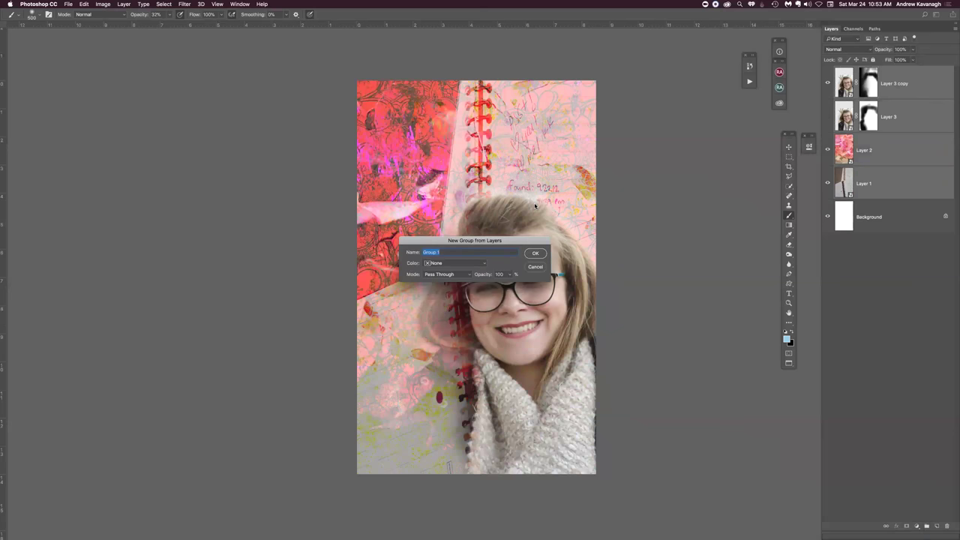
text(Retouched)
key(Return)
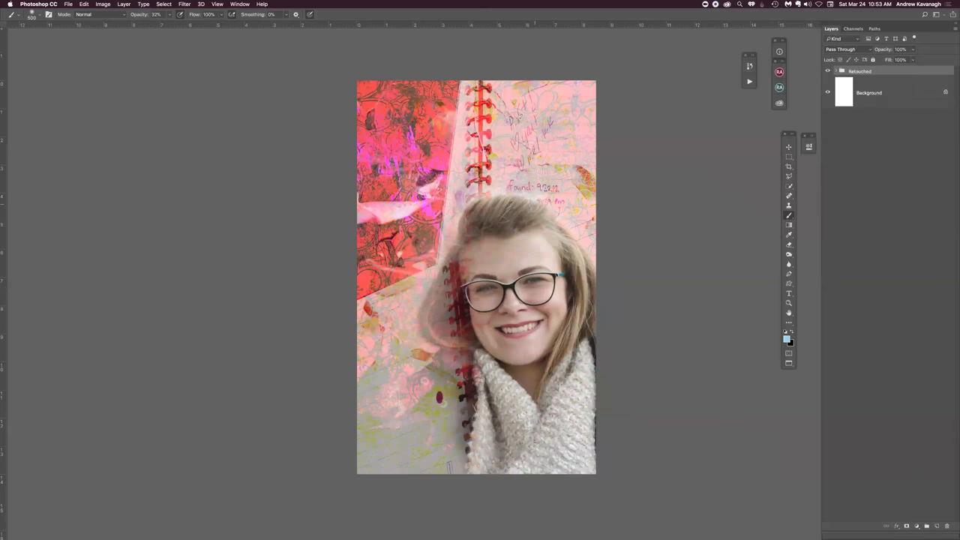
Step: Inspect the contents of the Retouched group and compare the document with the group hidden and shown
click(827, 72)
click(828, 72)
click(836, 71)
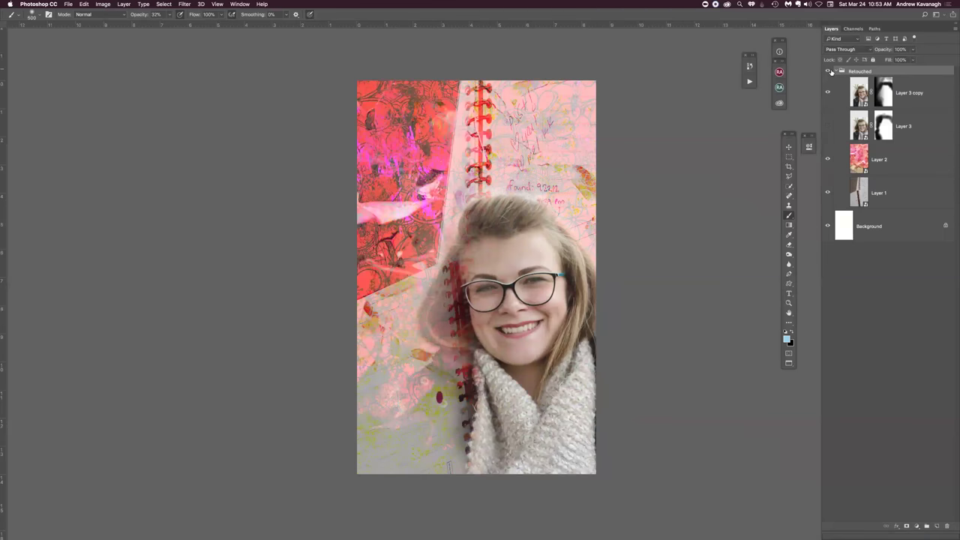
click(834, 71)
click(827, 71)
click(828, 71)
click(827, 71)
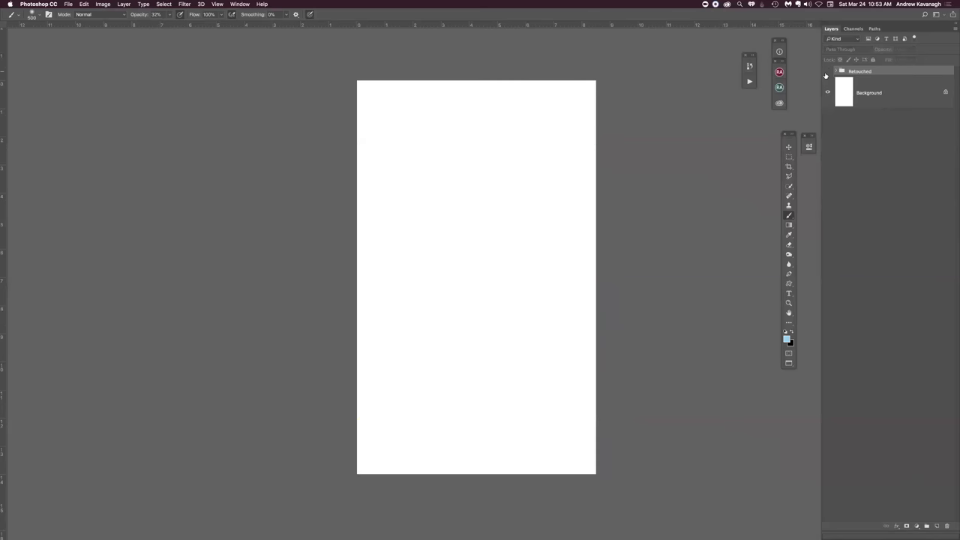
click(828, 72)
click(827, 71)
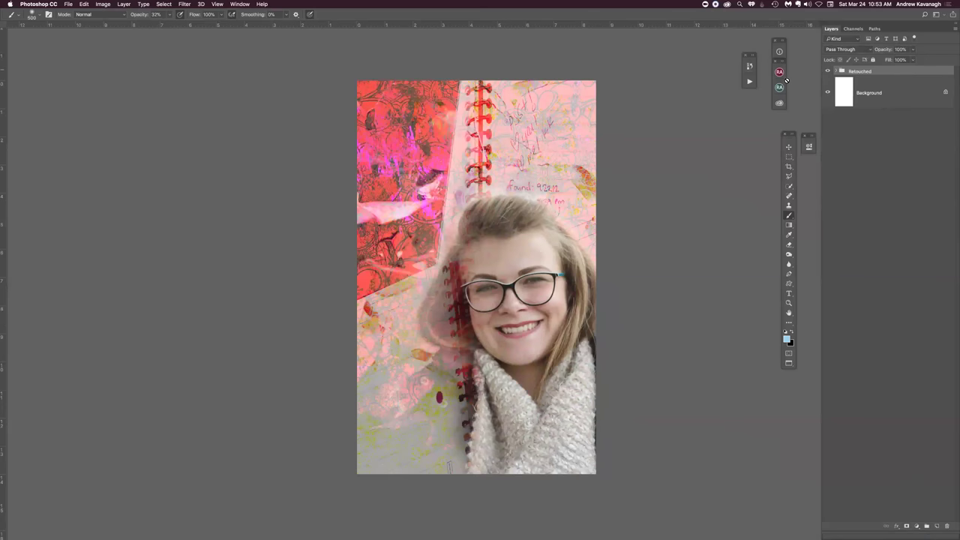
Step: Undo the layer grouping by returning to the last brush stroke in the document history
click(749, 66)
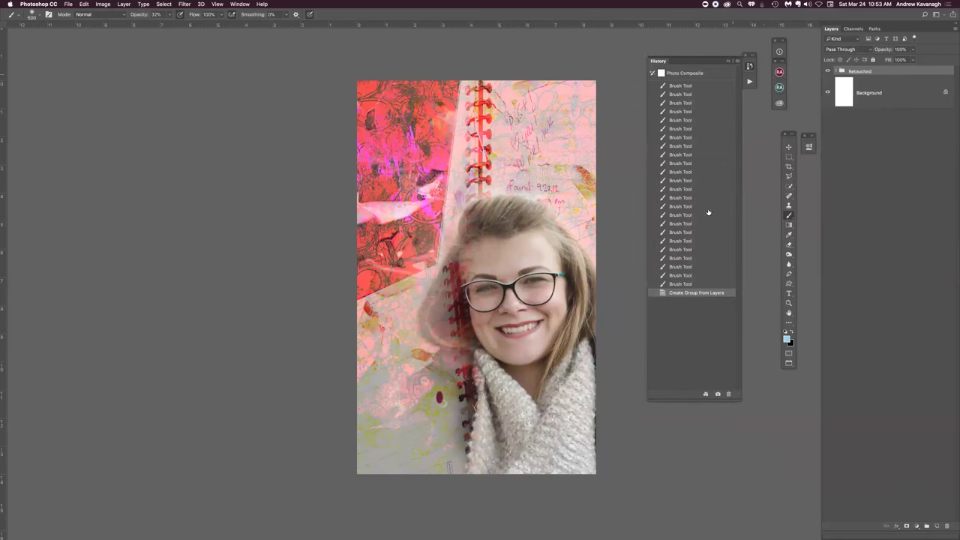
click(693, 284)
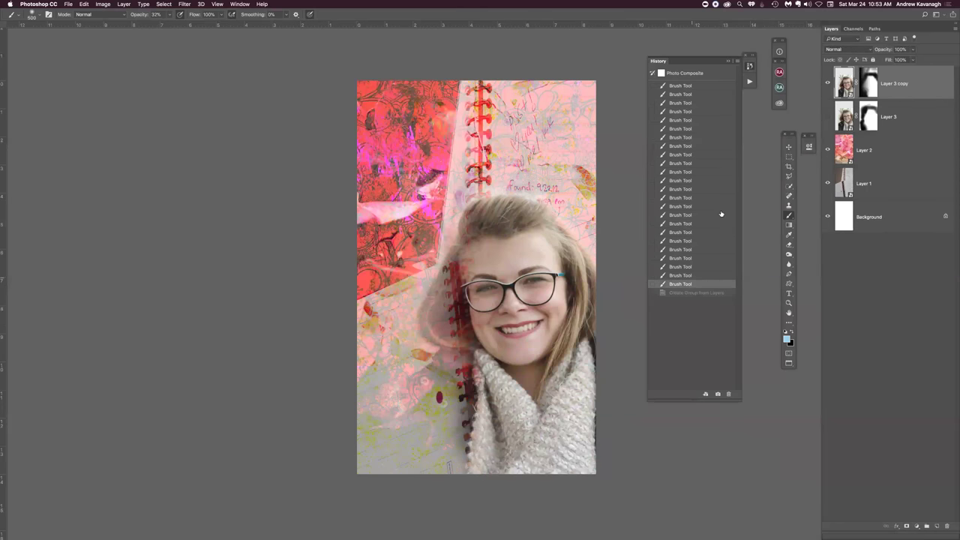
click(726, 61)
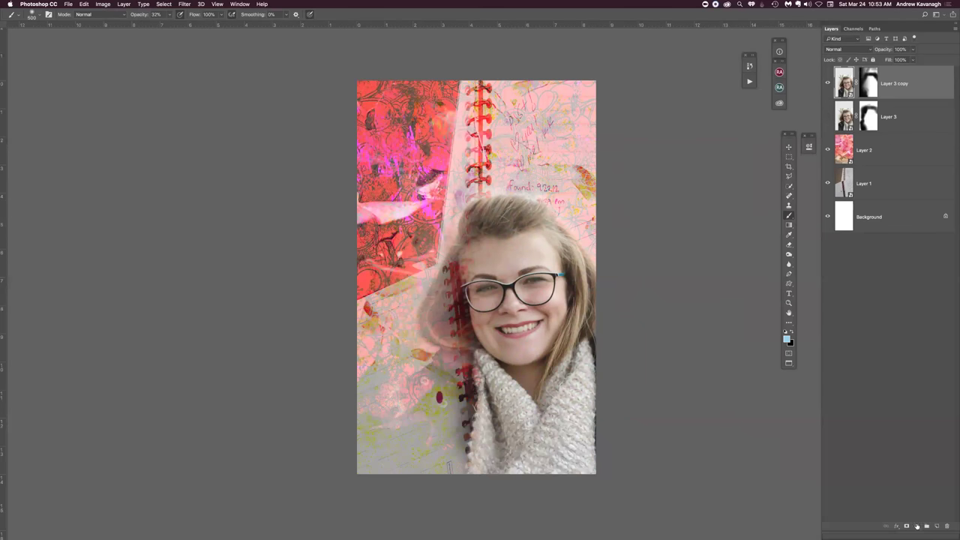
Step: Add a bright blue Solid Color fill layer above the portrait copy and set its blend mode to Overlay
click(915, 528)
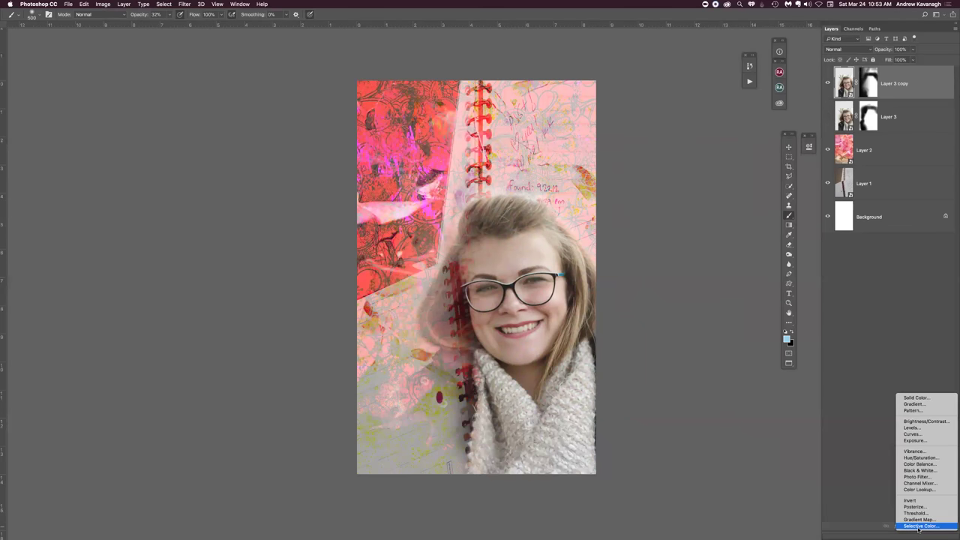
click(921, 398)
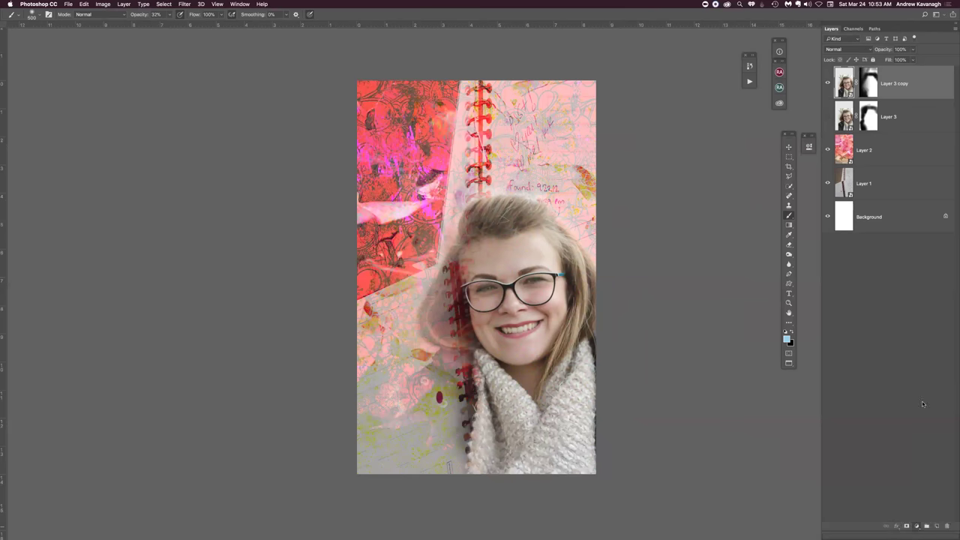
click(749, 186)
click(850, 174)
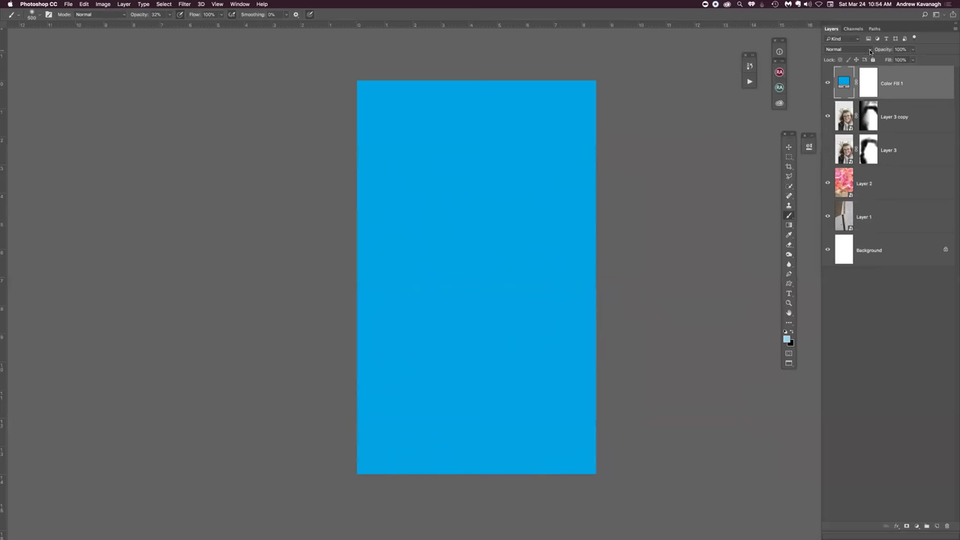
click(870, 50)
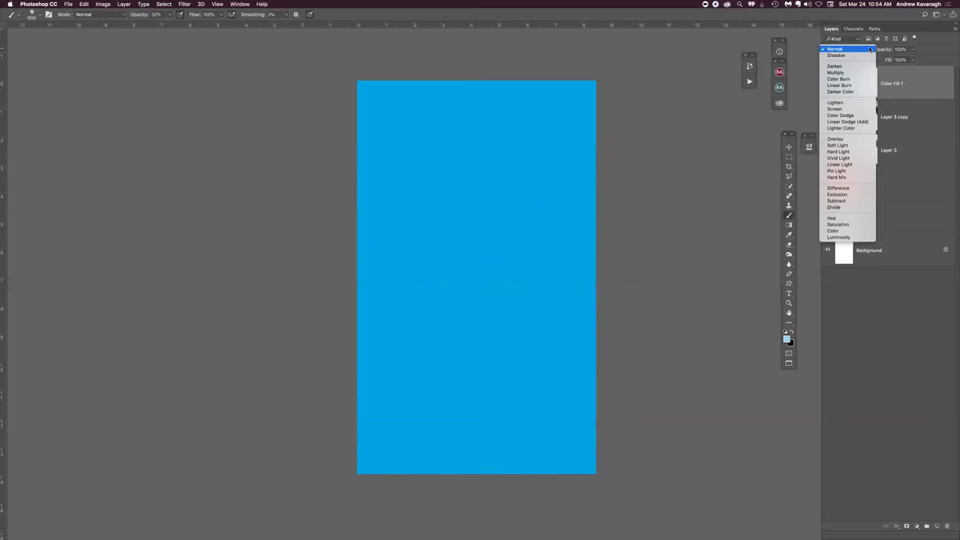
click(852, 140)
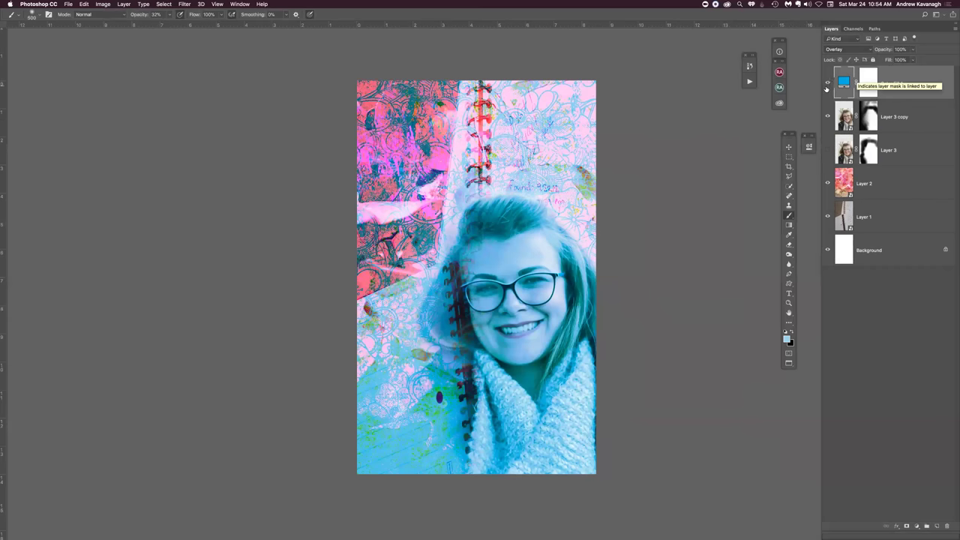
Step: Compare the composite with the blue fill layer hidden and shown
click(826, 83)
click(827, 83)
click(827, 83)
click(826, 83)
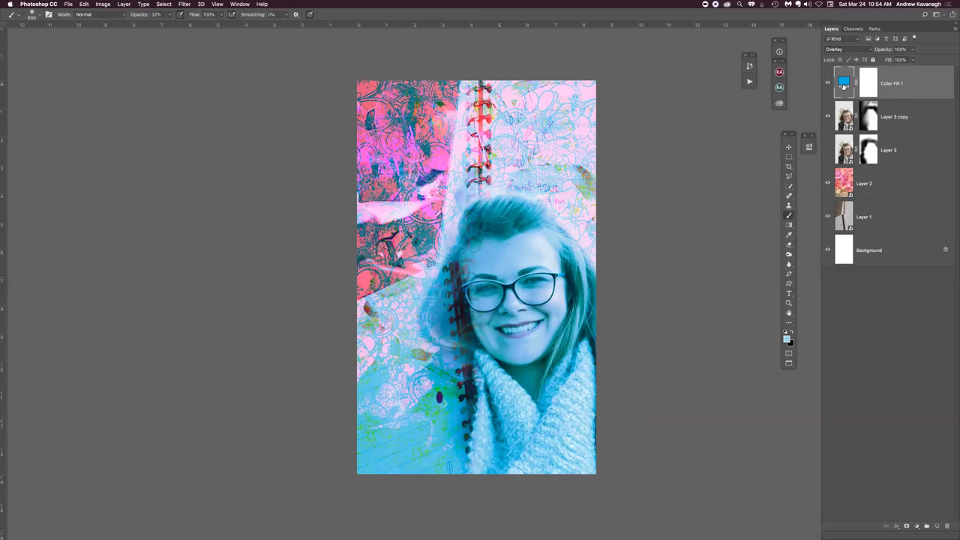
Step: Change the Color Fill 1 colour from blue to a burnt orange with RGB values 148, 81, 15
double_click(843, 85)
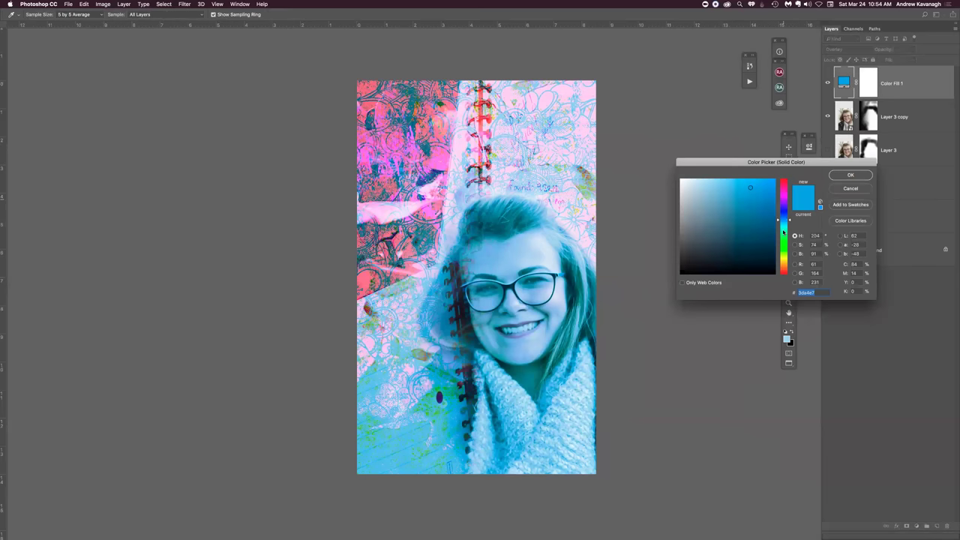
click(782, 242)
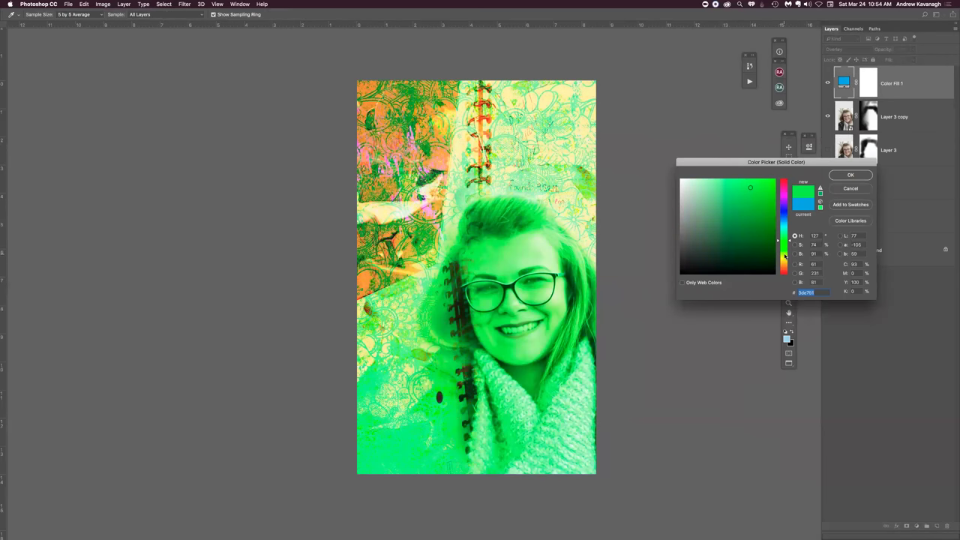
click(782, 256)
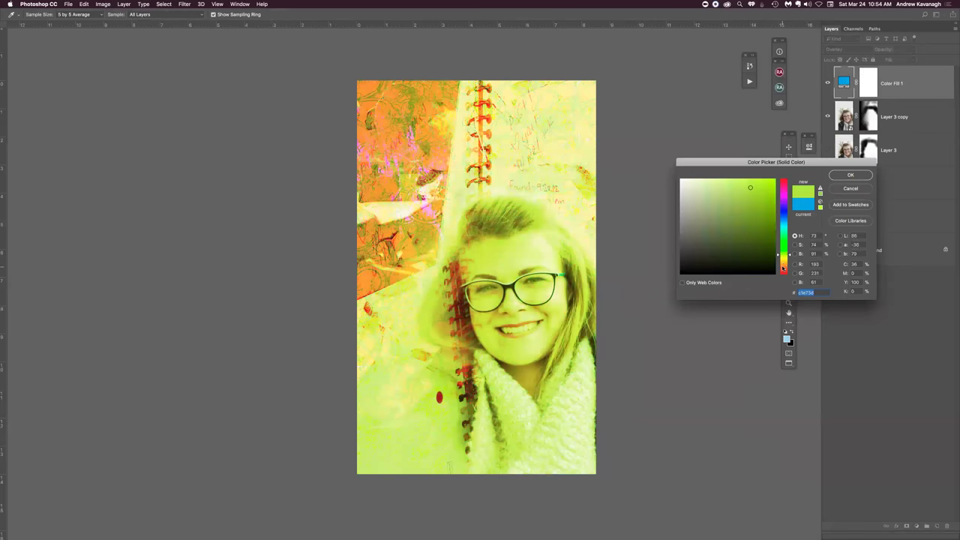
click(782, 266)
click(762, 226)
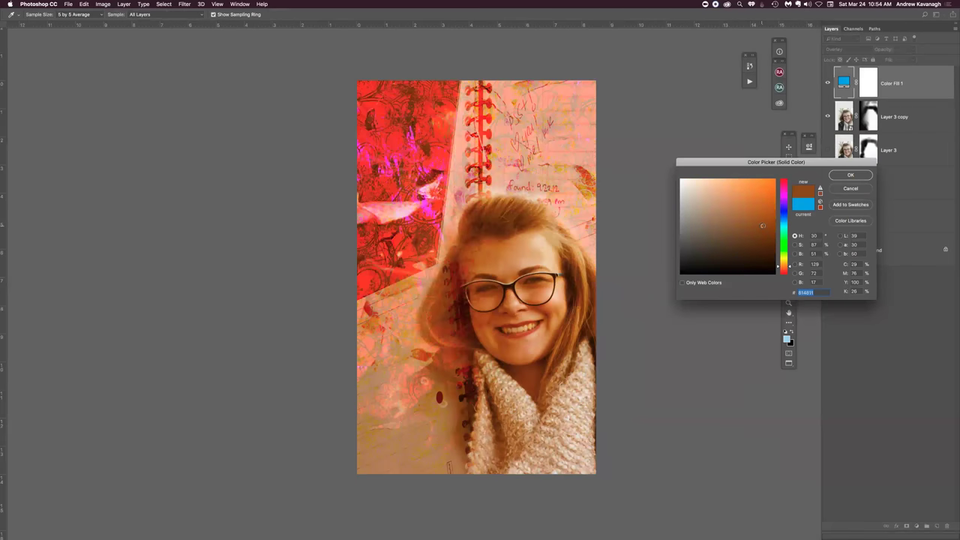
drag(762, 225, 765, 219)
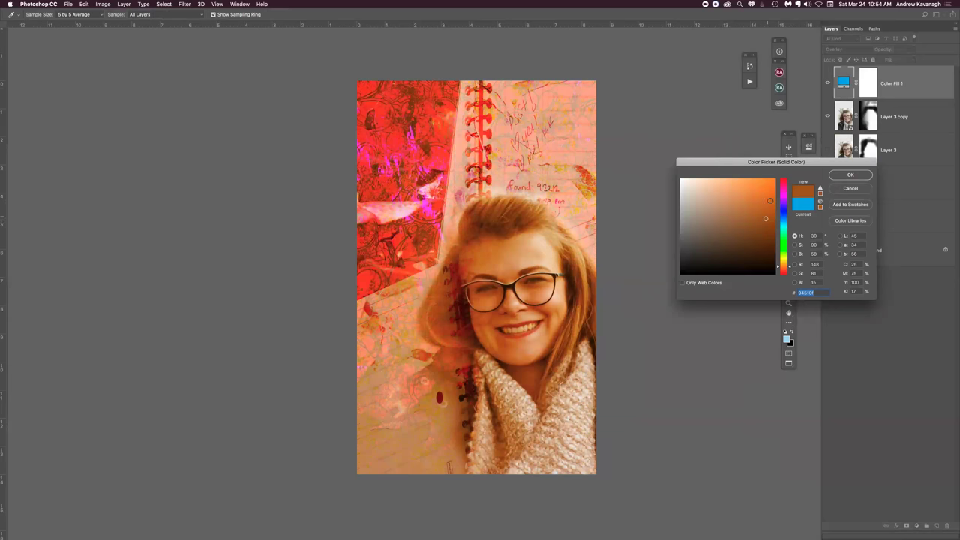
click(850, 176)
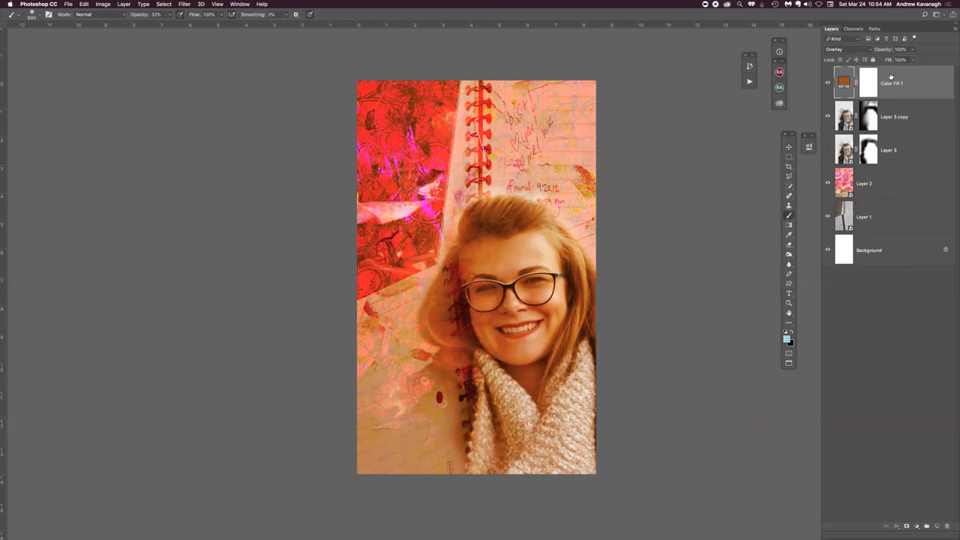
Step: Look over the available adjustment layer types and compare the composite with the orange fill layer hidden and shown
click(917, 526)
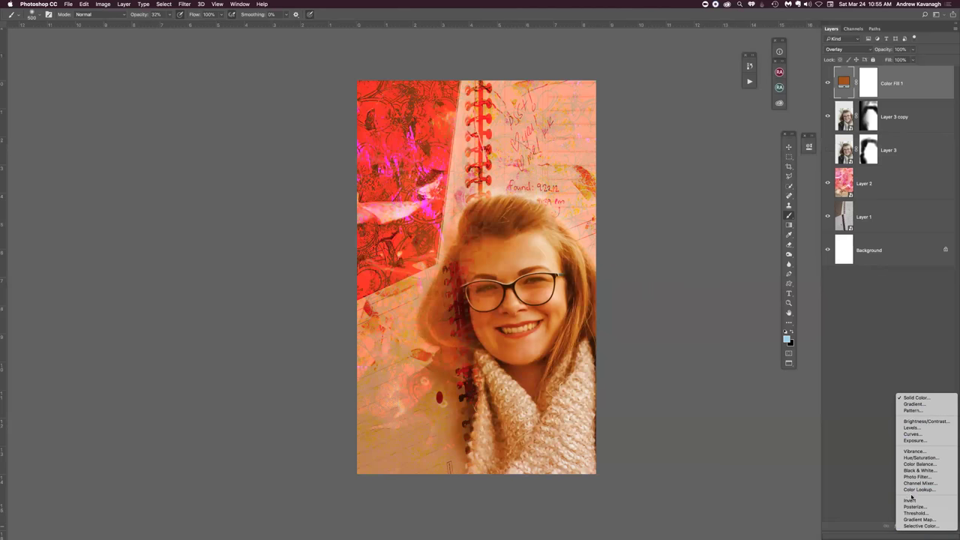
click(867, 84)
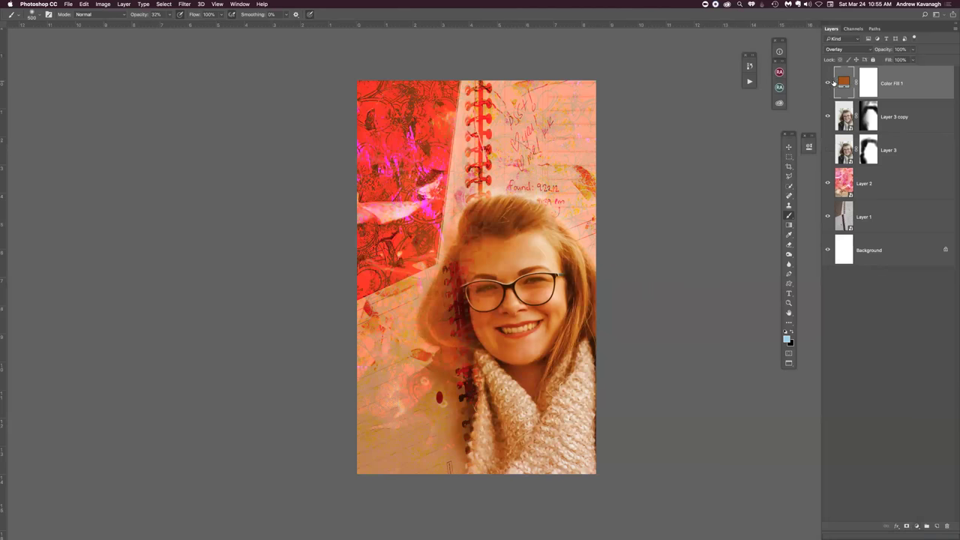
click(827, 83)
click(827, 83)
click(827, 83)
click(827, 84)
Step: Paint black at 30% brush opacity on the Color Fill 1 mask over the woman's face, hair and scarf to reduce the tint
key(d)
click(827, 83)
click(827, 83)
click(827, 84)
click(827, 83)
drag(143, 15, 137, 18)
mouse_move(518, 263)
mouse_down()
mouse_move(491, 259)
mouse_move(482, 273)
mouse_move(501, 294)
mouse_move(494, 316)
mouse_move(525, 302)
mouse_move(528, 313)
mouse_move(546, 291)
mouse_move(547, 316)
mouse_move(524, 352)
mouse_move(530, 335)
mouse_move(494, 331)
mouse_move(528, 360)
mouse_move(529, 386)
mouse_move(556, 303)
mouse_move(531, 251)
mouse_move(499, 217)
mouse_move(513, 217)
mouse_move(571, 272)
mouse_up()
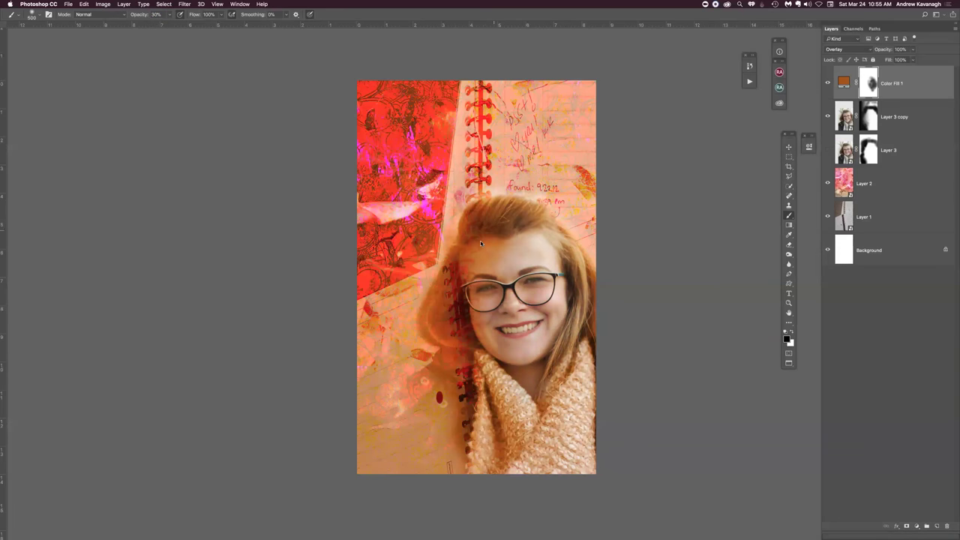
mouse_move(507, 455)
mouse_down()
mouse_move(541, 440)
mouse_move(535, 468)
mouse_up()
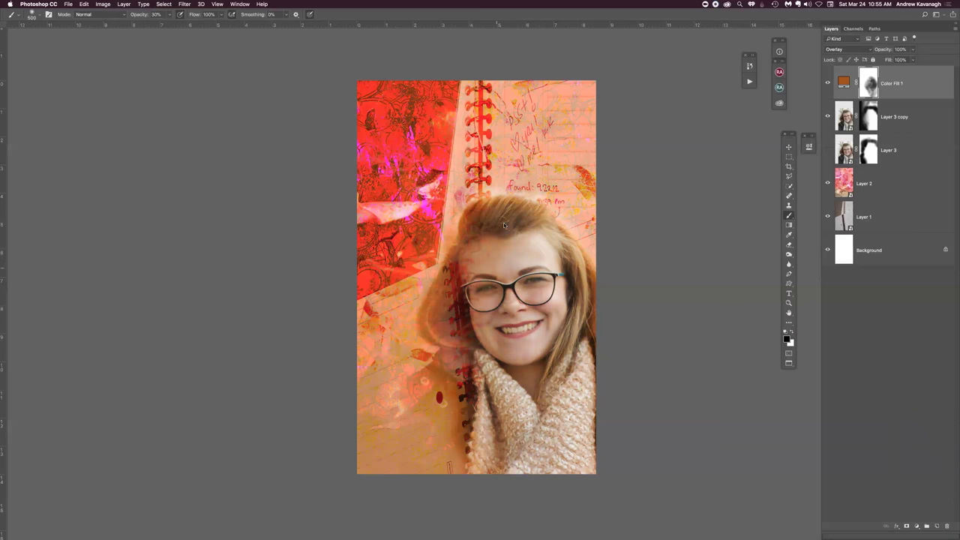
Step: Change the masked fill layer's colour to a bright blue with RGB values 30, 143, 238
double_click(840, 84)
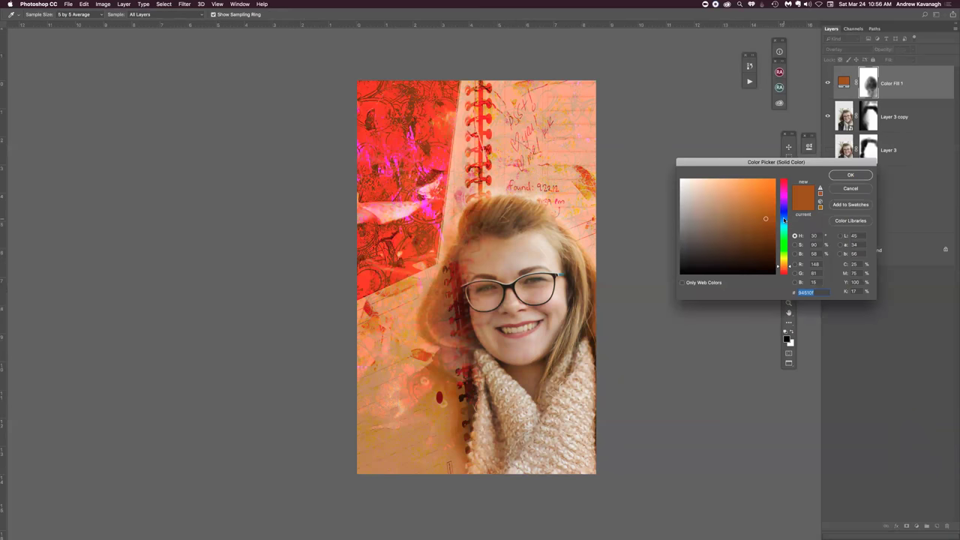
click(785, 217)
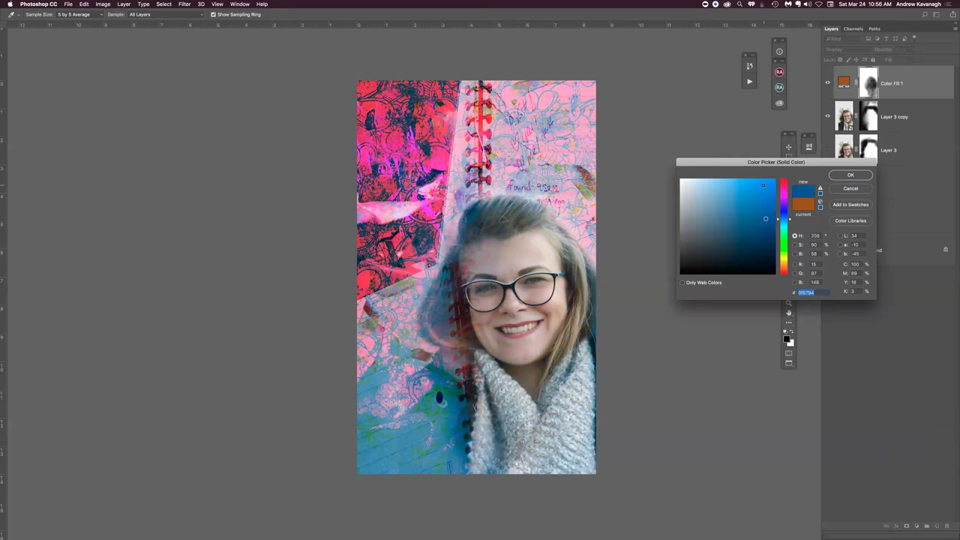
click(845, 174)
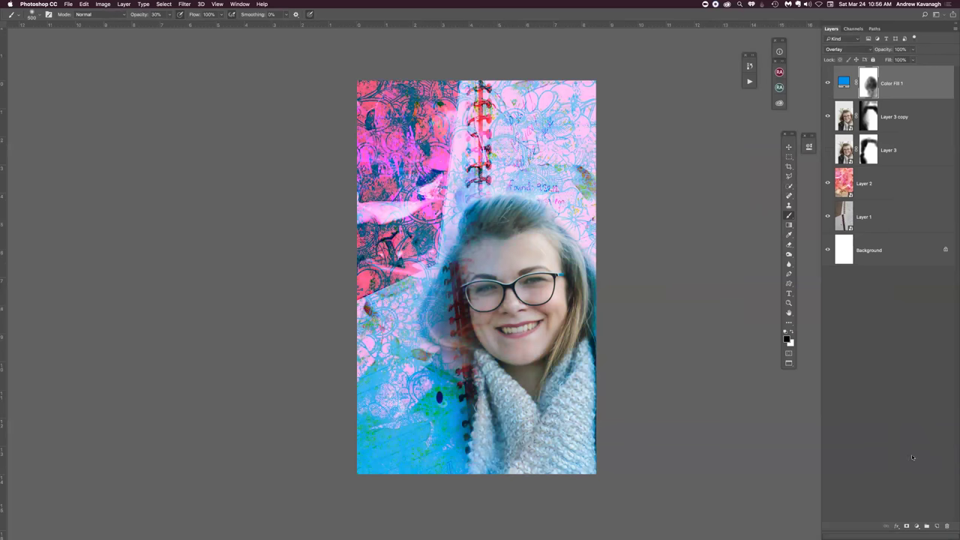
Step: Review the adjustment layer types and compare the composite with the masked blue fill layer hidden and shown
click(917, 525)
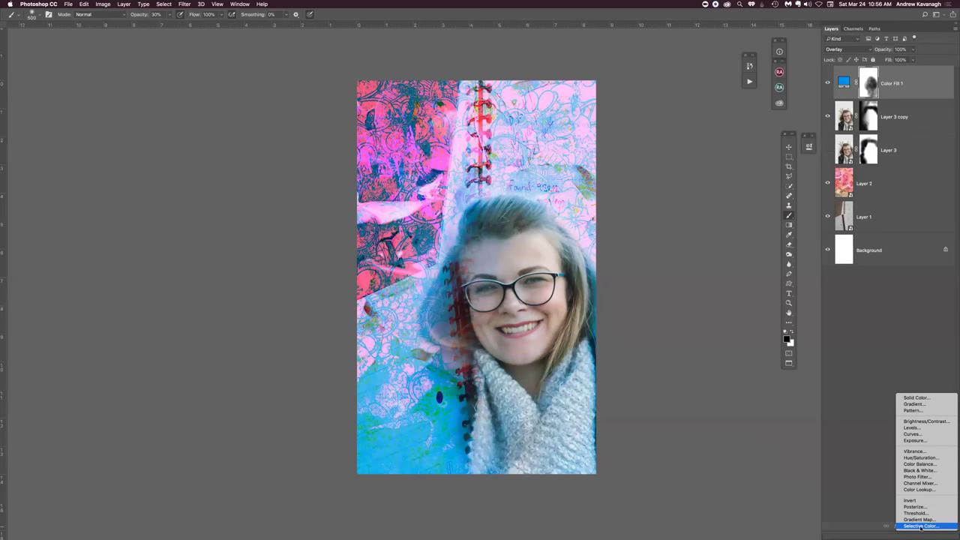
click(861, 427)
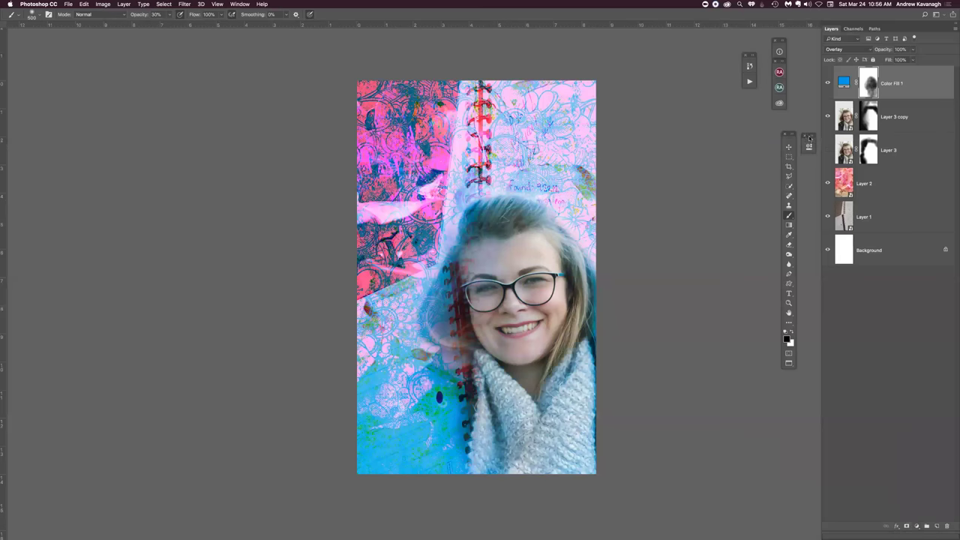
click(828, 83)
click(828, 84)
click(827, 84)
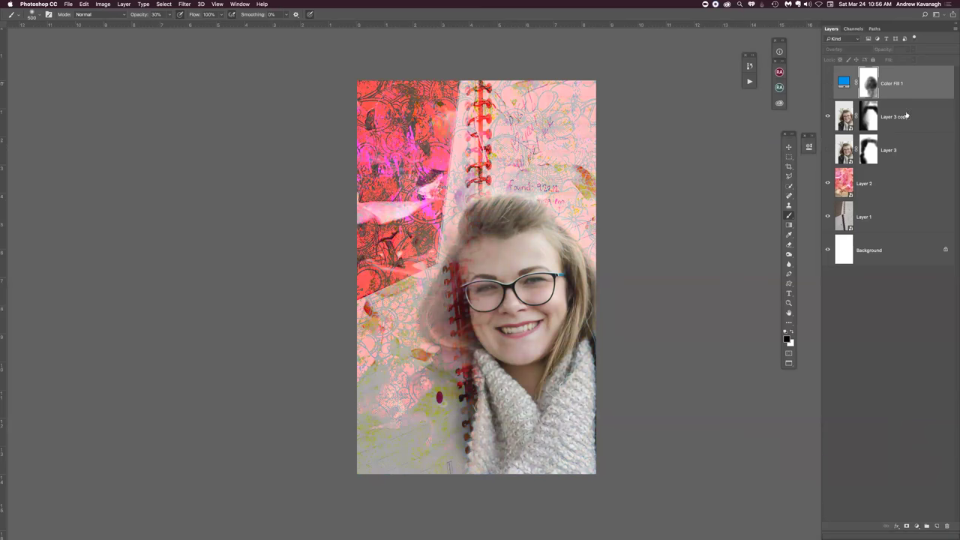
click(827, 84)
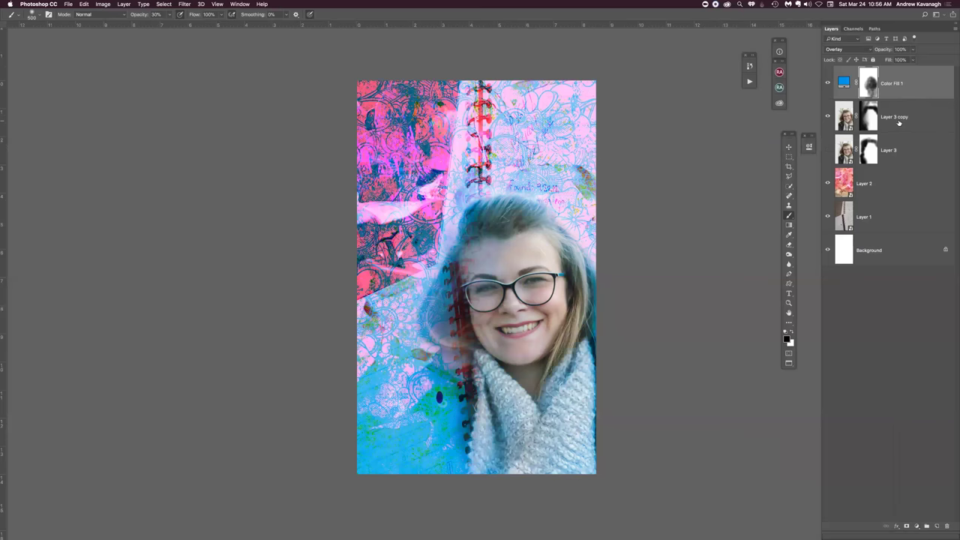
Step: Duplicate the masked blue fill layer, check the copy's effect, and hide the original Color Fill 1 layer
key(v)
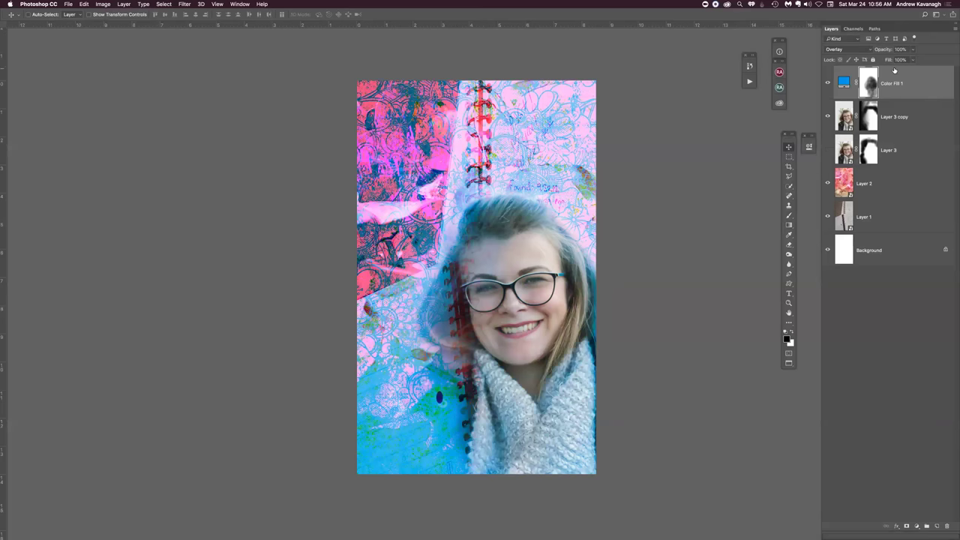
key(super+j)
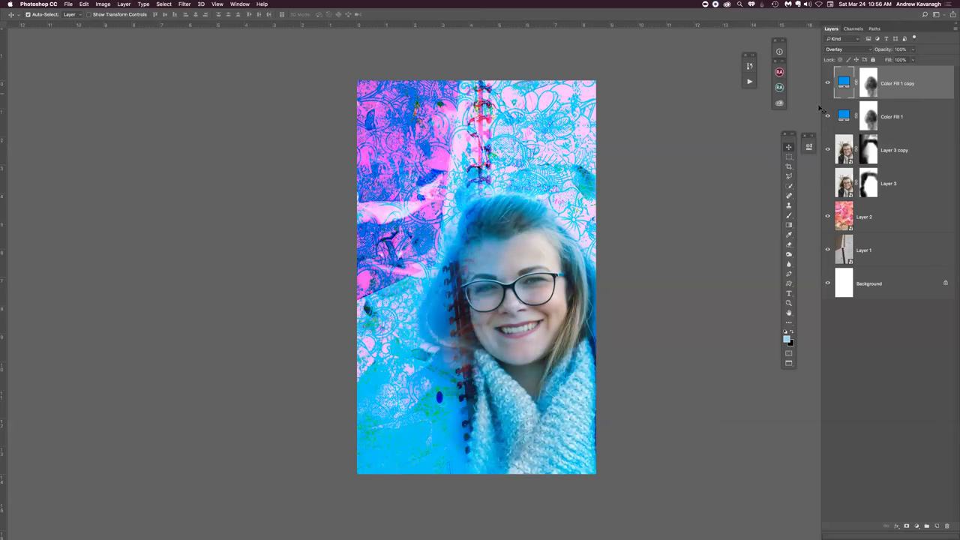
click(827, 83)
click(827, 83)
click(826, 116)
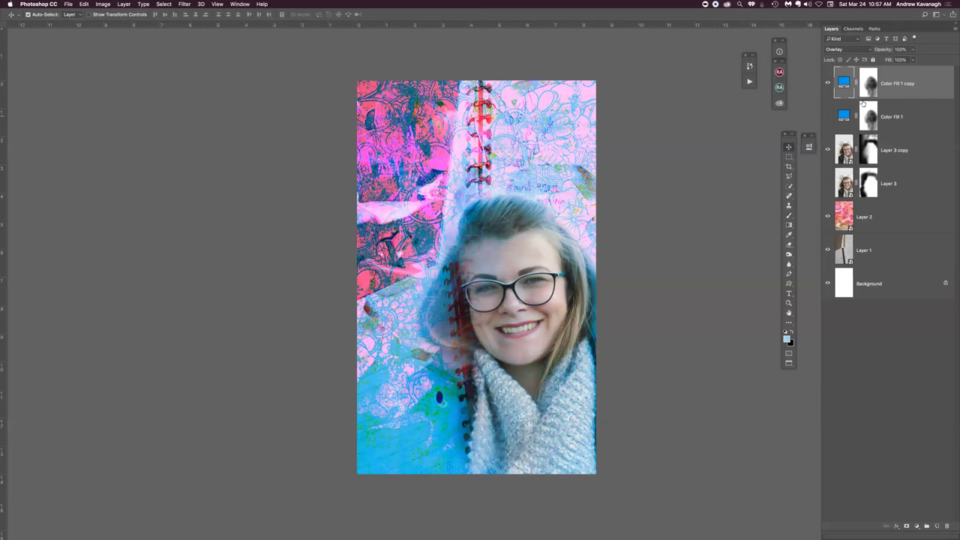
Step: Recolour the duplicate fill layer to a bright green with a hue of 104°
double_click(840, 82)
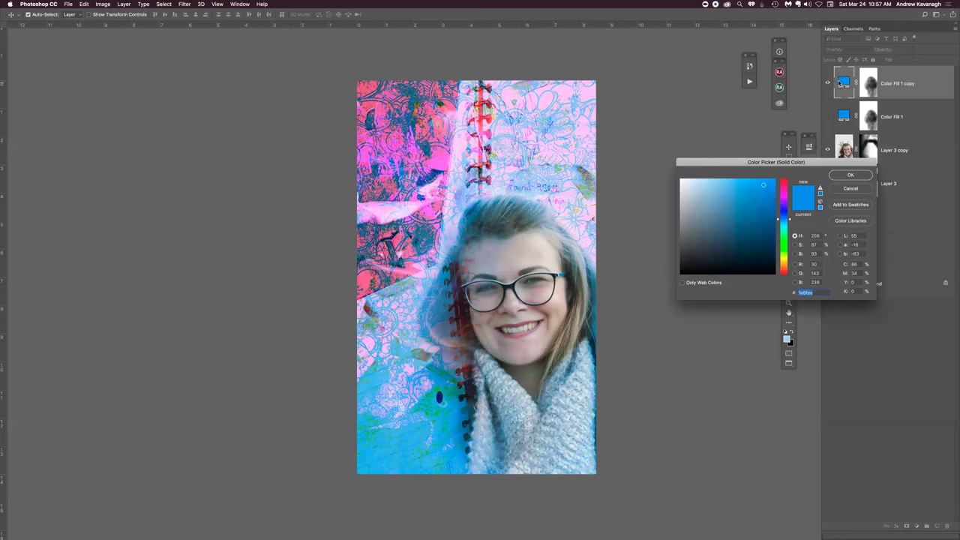
click(784, 183)
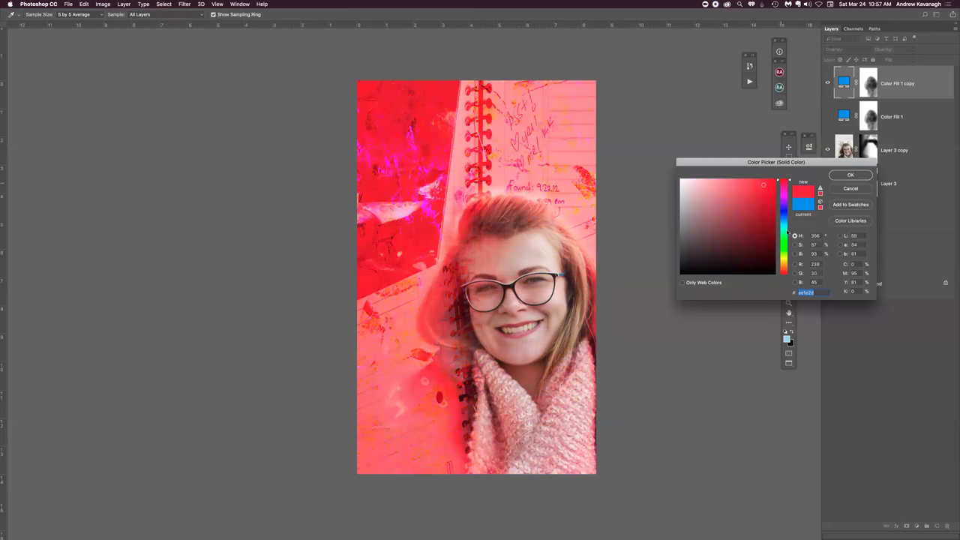
drag(784, 235, 786, 244)
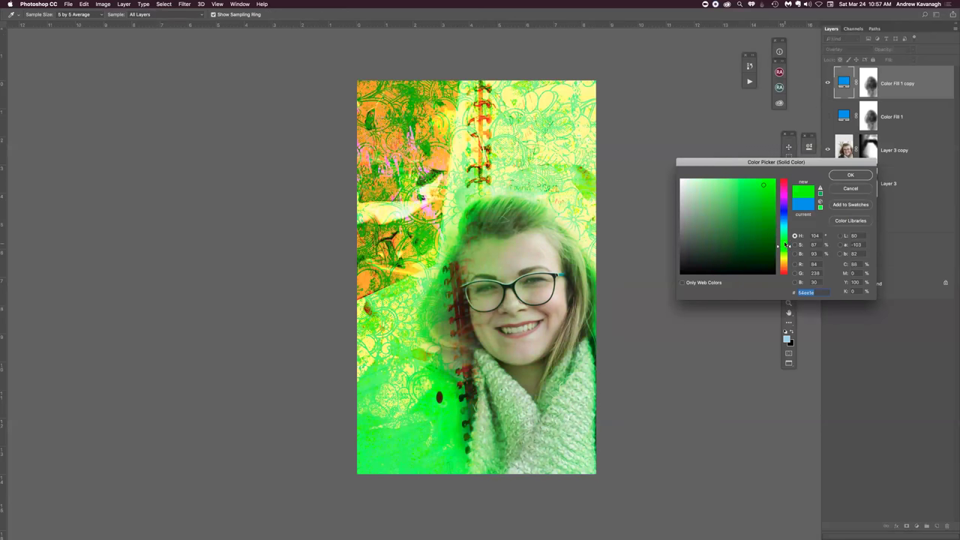
click(850, 175)
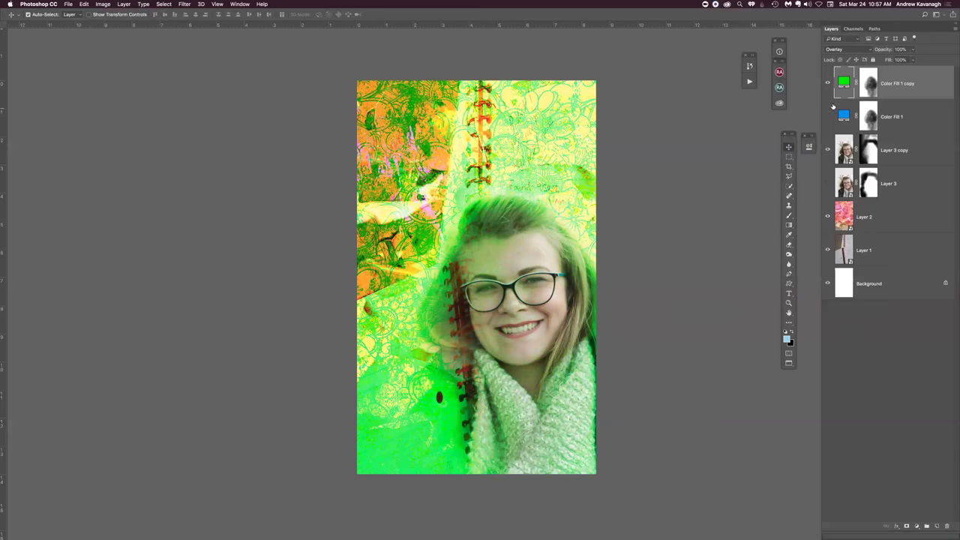
Step: Darken the duplicate fill layer's green to a deep shade and compare the composite with that layer hidden and shown
double_click(841, 84)
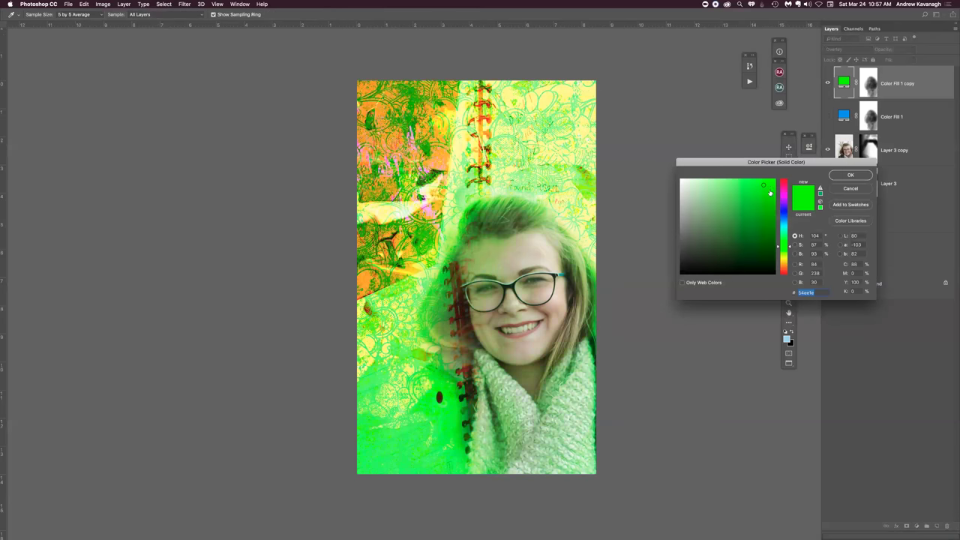
drag(763, 213, 764, 230)
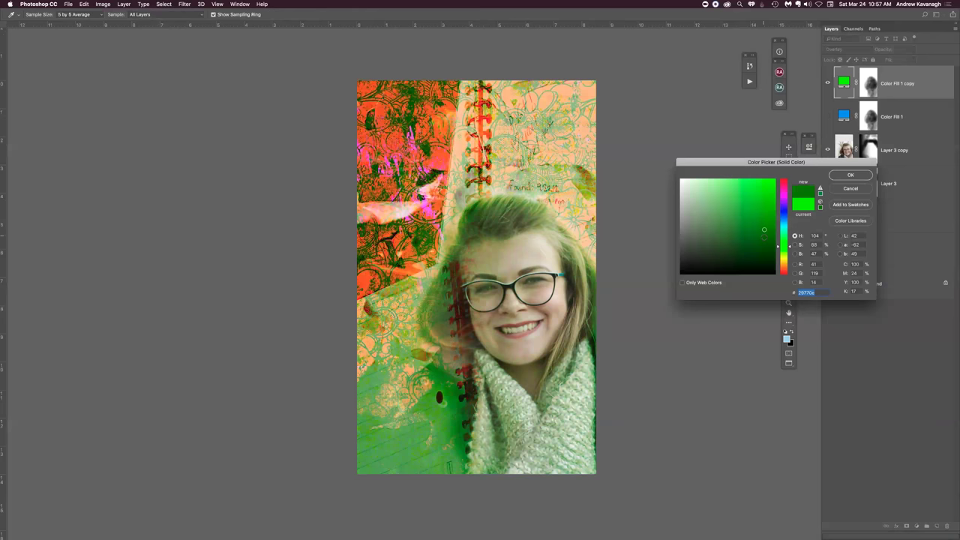
click(765, 184)
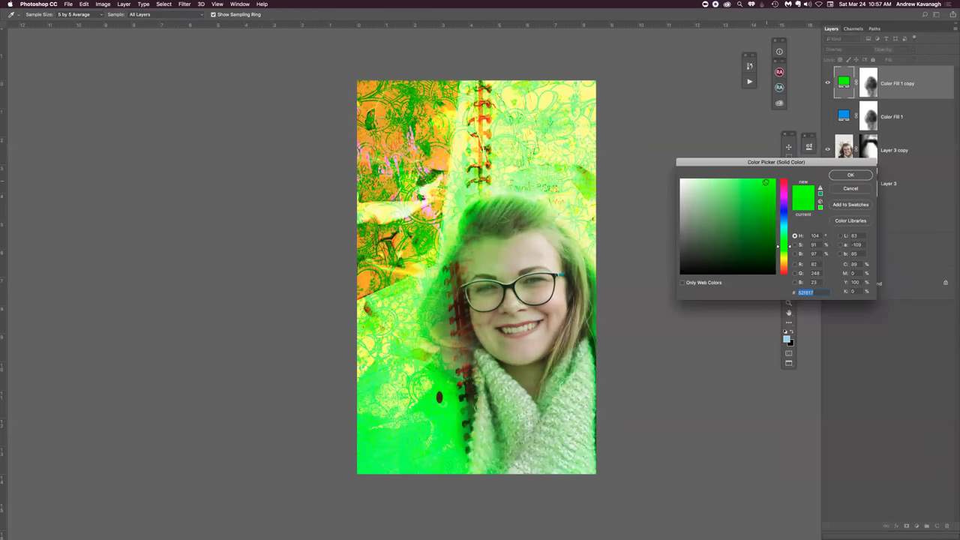
mouse_move(764, 183)
mouse_down()
mouse_move(763, 248)
mouse_move(763, 239)
mouse_up()
click(850, 175)
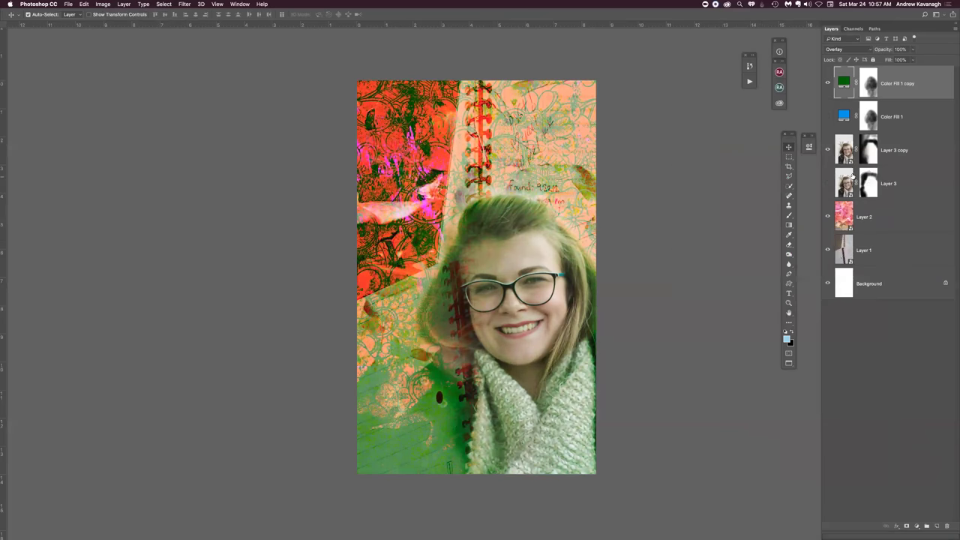
click(828, 86)
click(828, 85)
Step: Browse through the open documents to the sunset beach image with the skateboarder silhouette
click(239, 4)
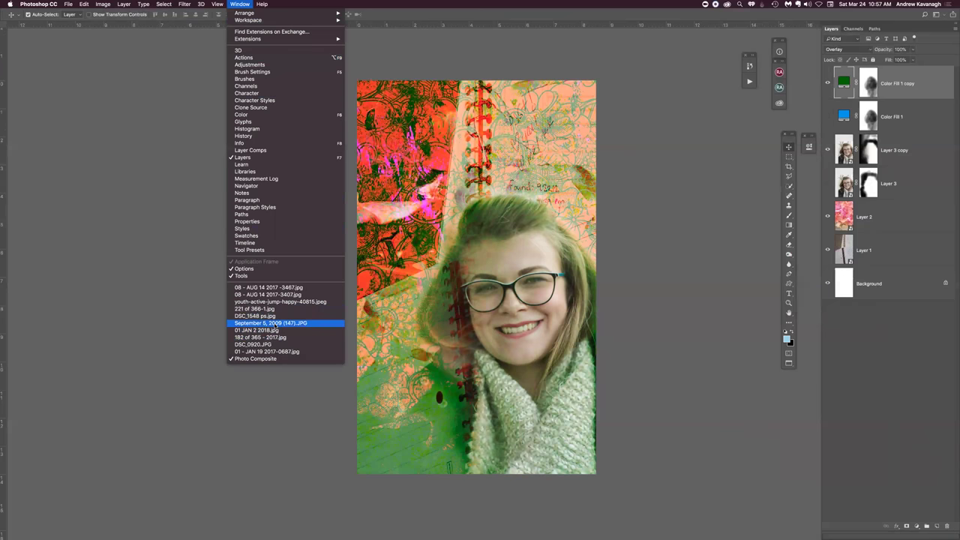
click(274, 323)
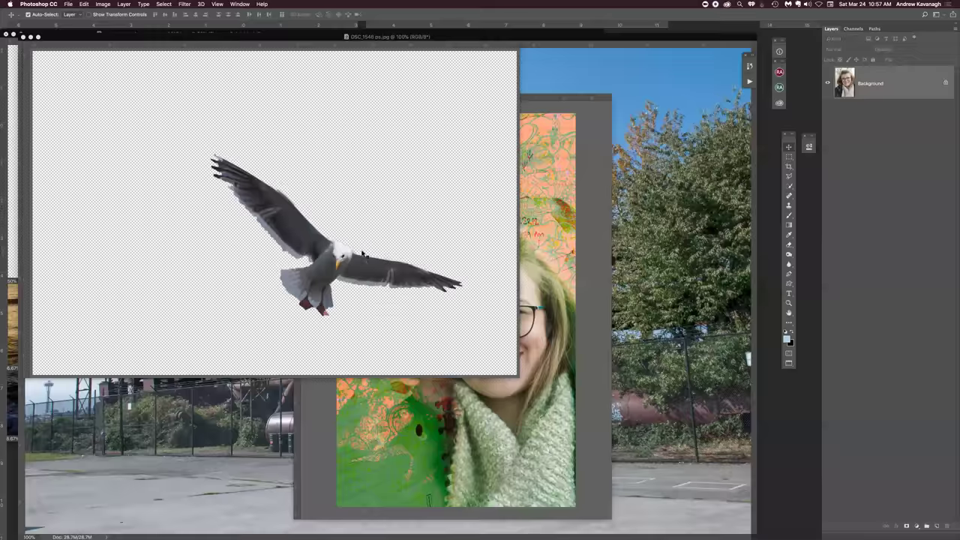
key(ctrl+Tab)
key(ctrl+Tab)
key(ctrl+Tab)
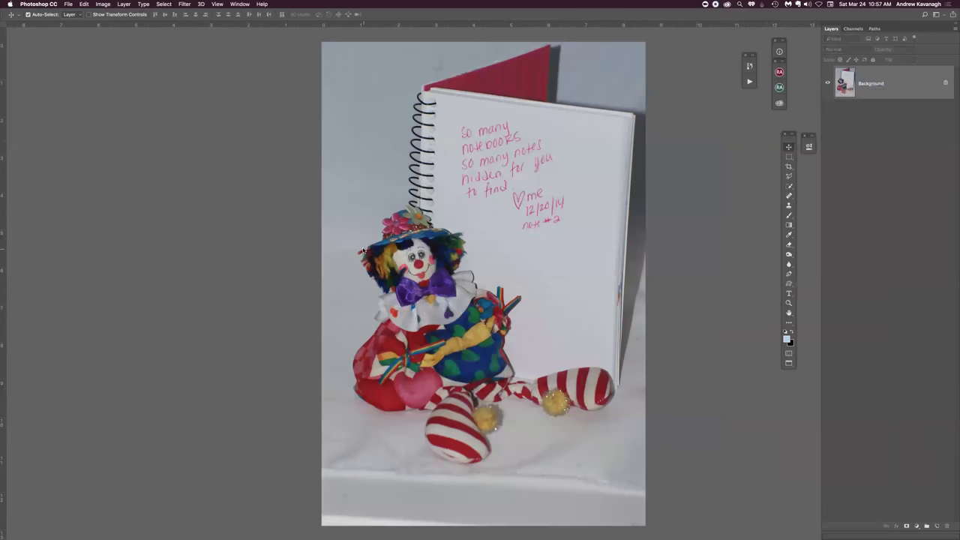
key(ctrl+Tab)
key(ctrl+Tab)
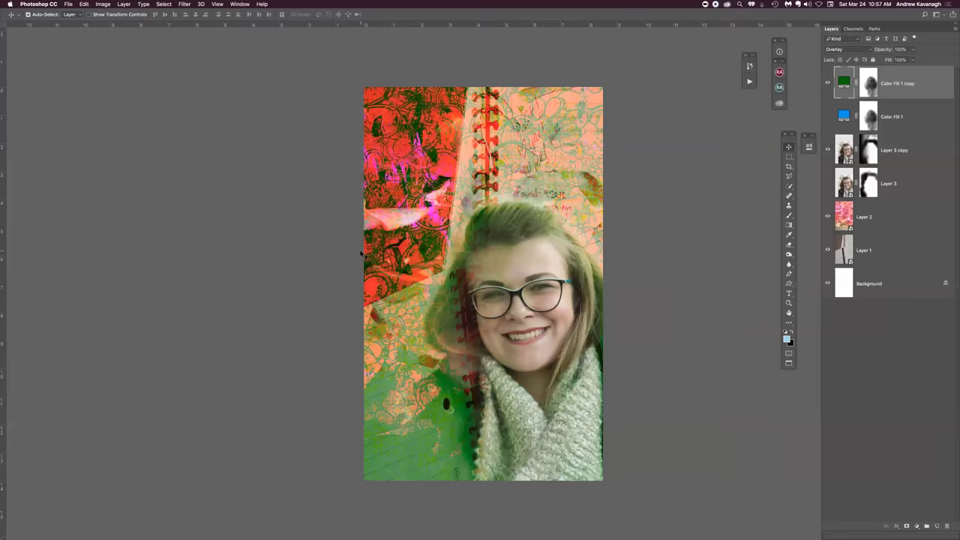
key(ctrl+Tab)
key(ctrl+Tab)
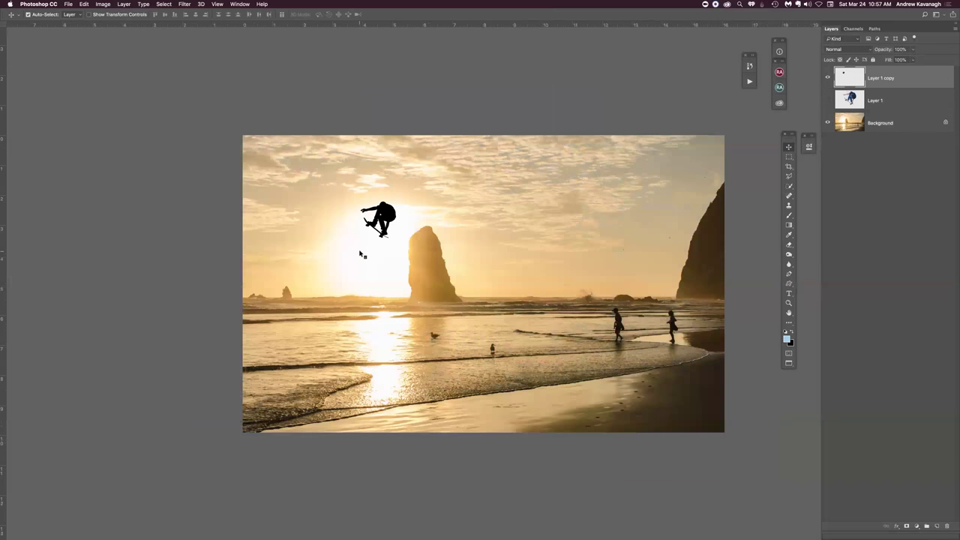